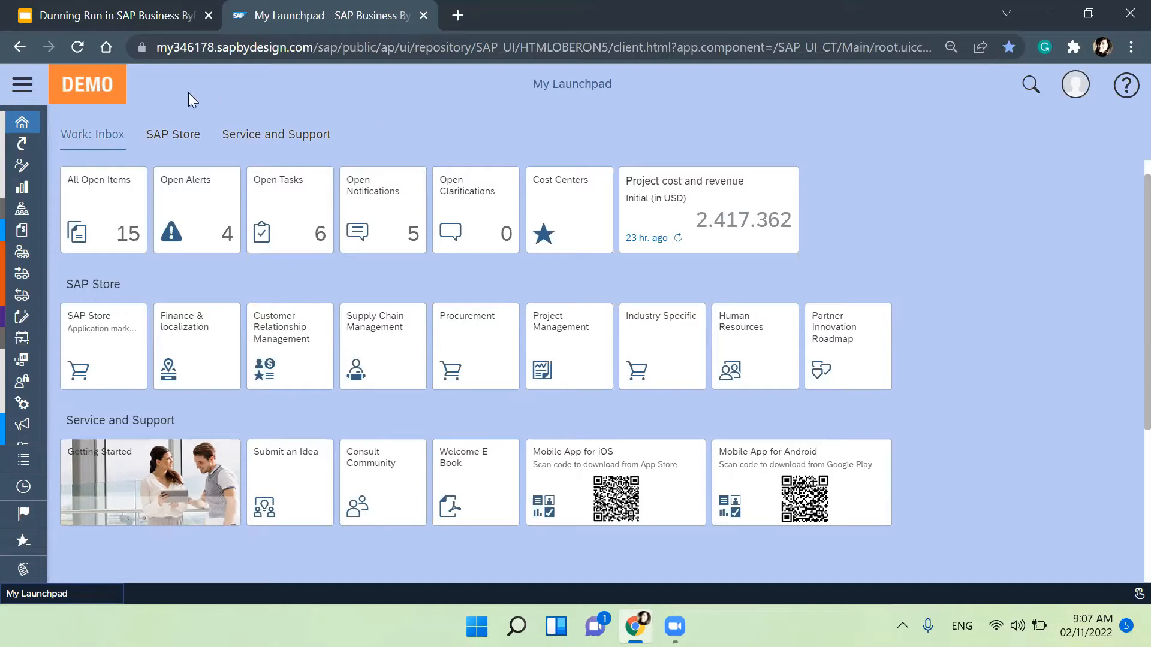
Find the Business Configuration work center by searching for "business con" and open its Implementation Projects view.
click(20, 90)
click(70, 537)
text(business con)
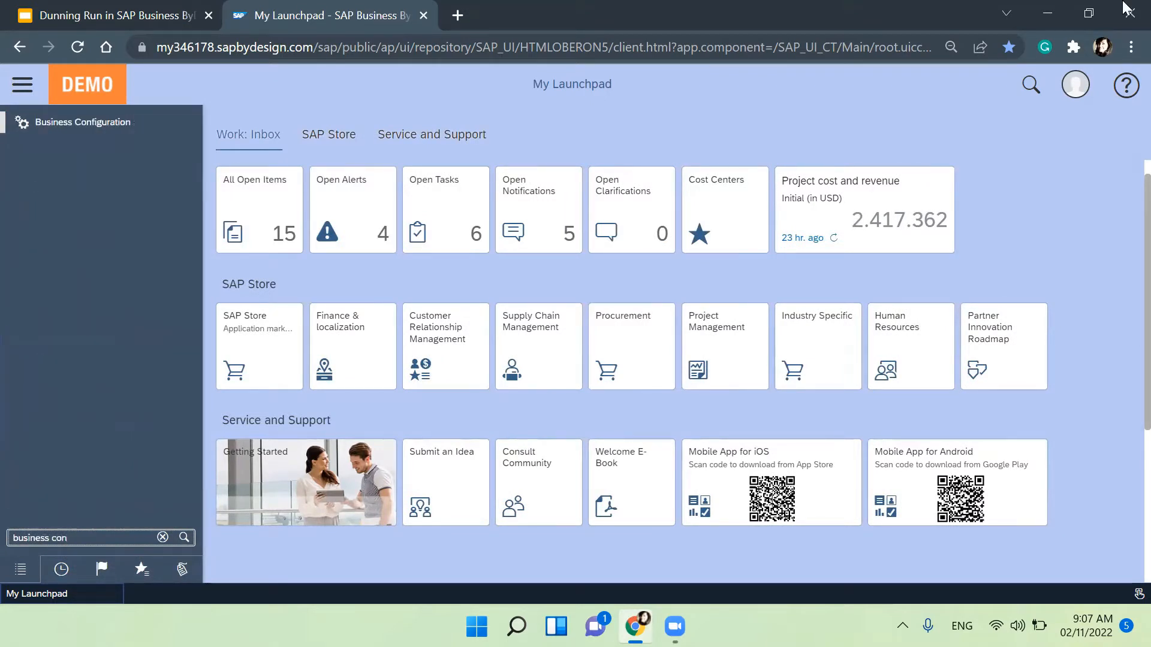
mouse_move(96, 123)
click(227, 147)
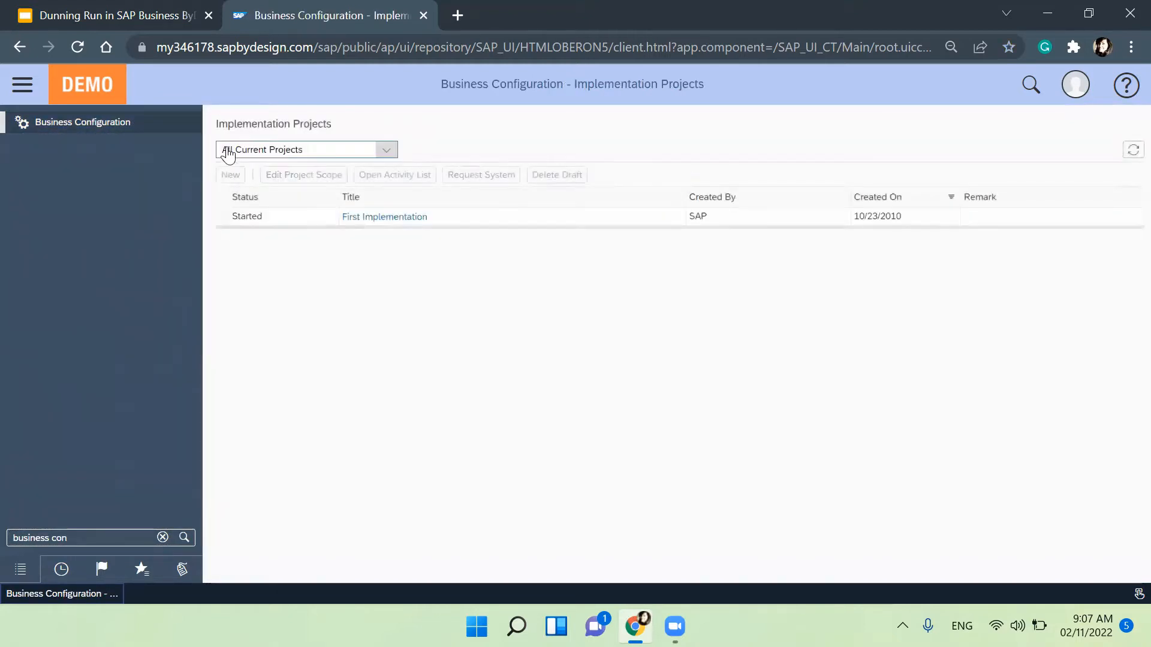
Select the First Implementation project and open its activity list.
click(314, 223)
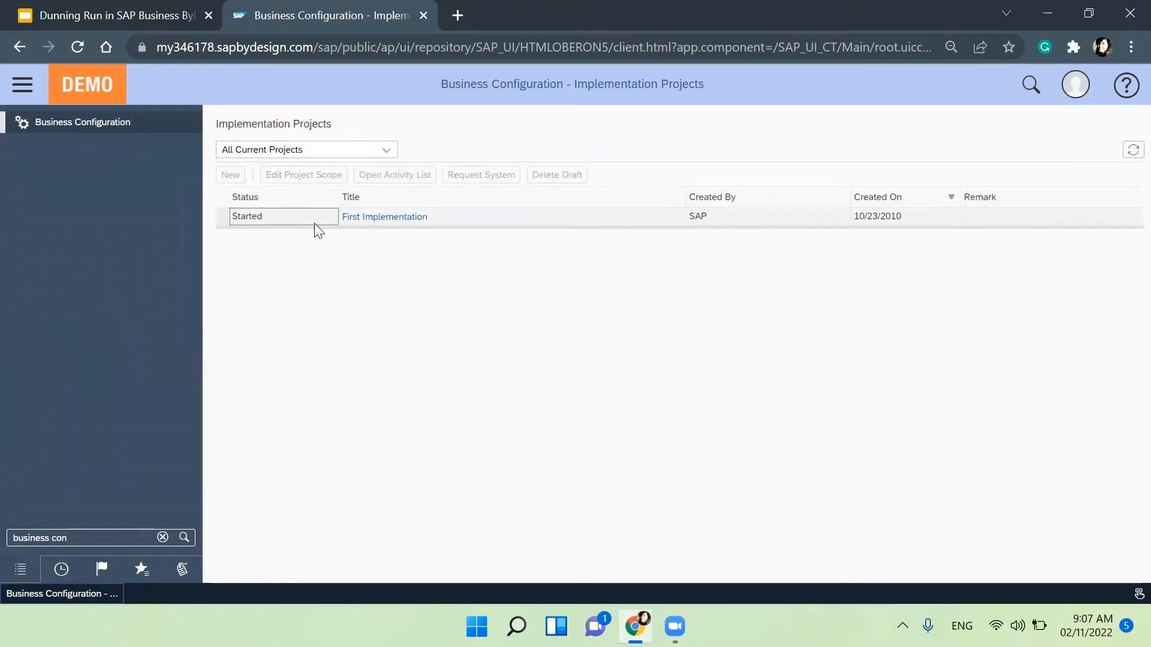
click(8, 94)
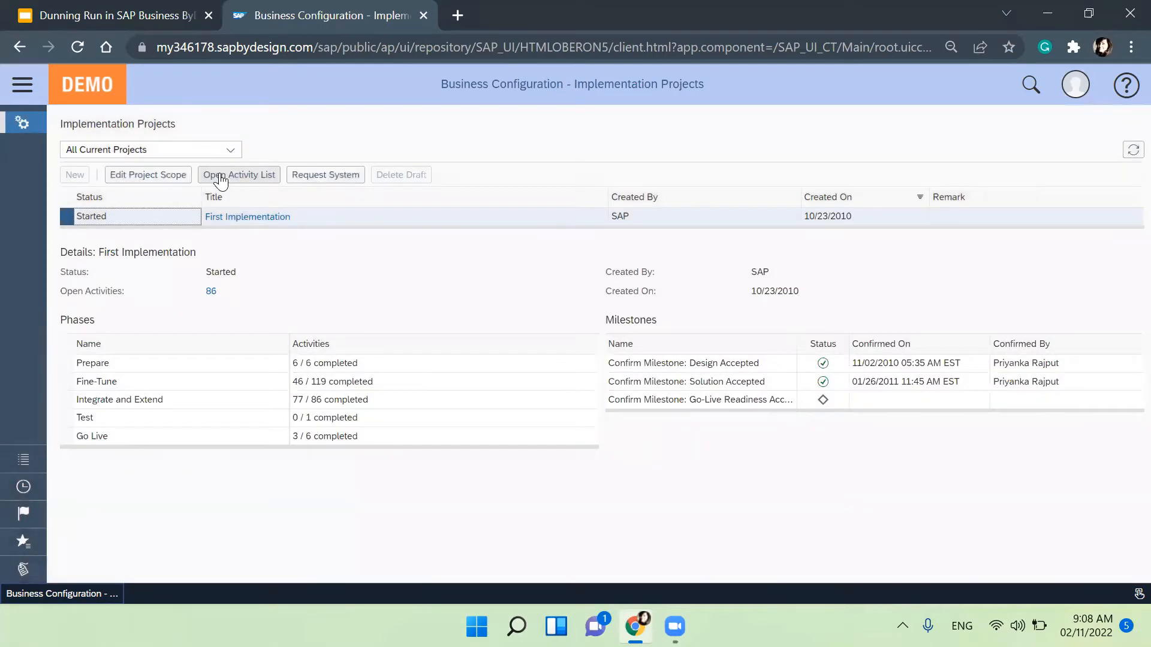
click(221, 177)
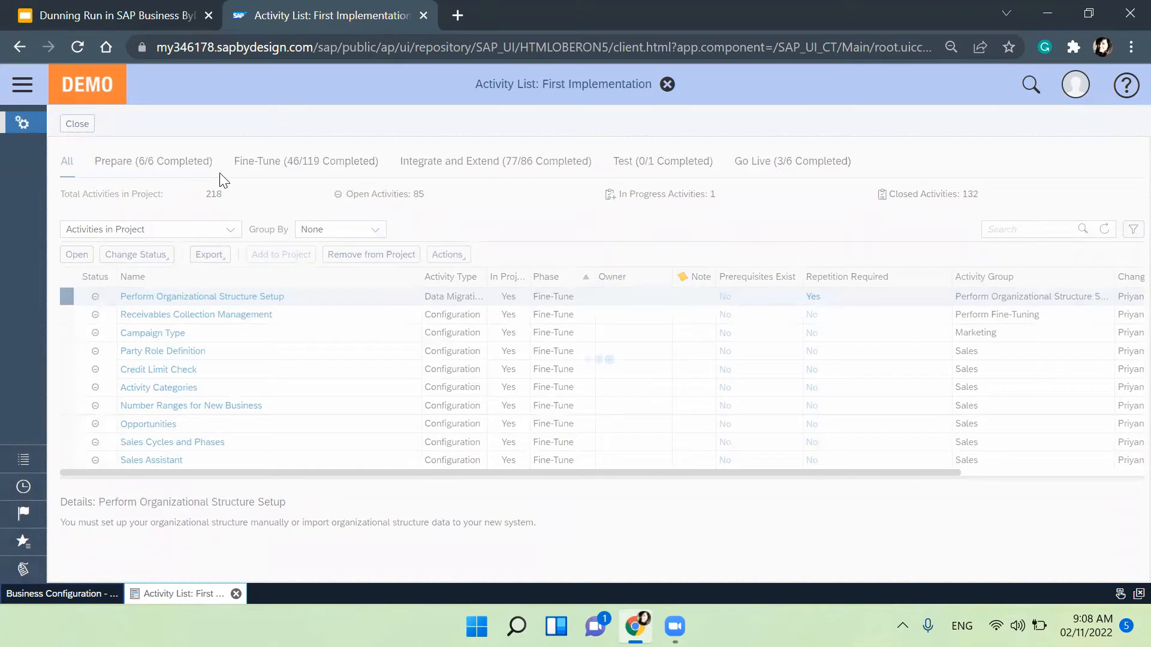
Search the project activities for *dunning* and open the Dunning Strategies activity to edit the dunning strategies.
click(995, 228)
text(1)
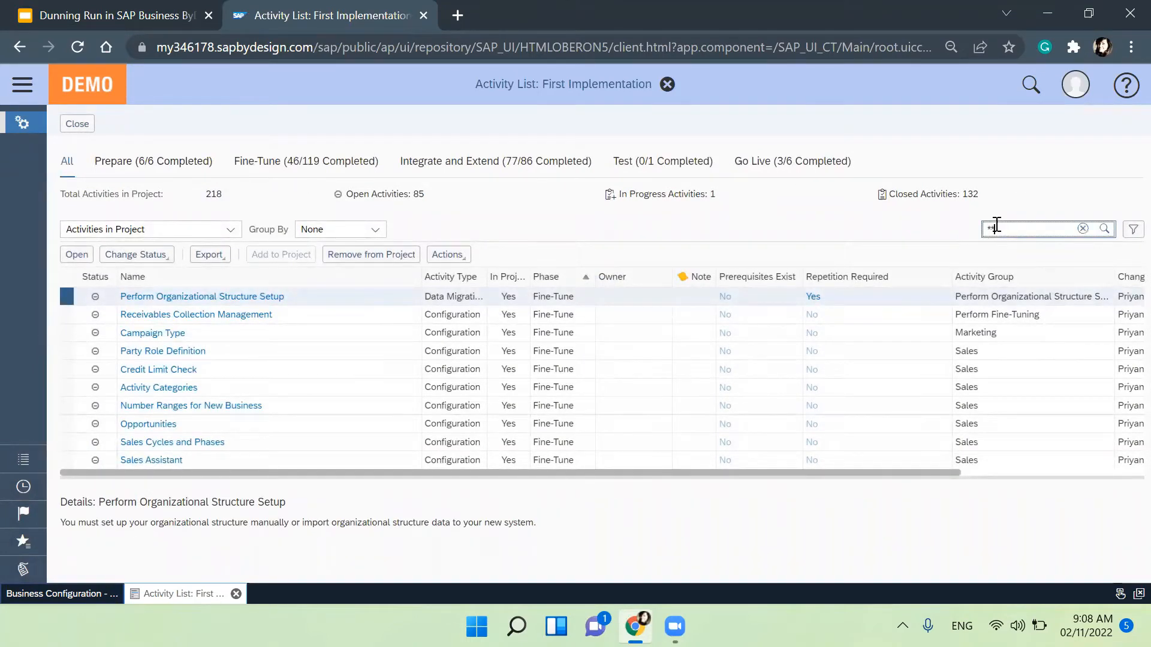
text(dunning*)
key(Return)
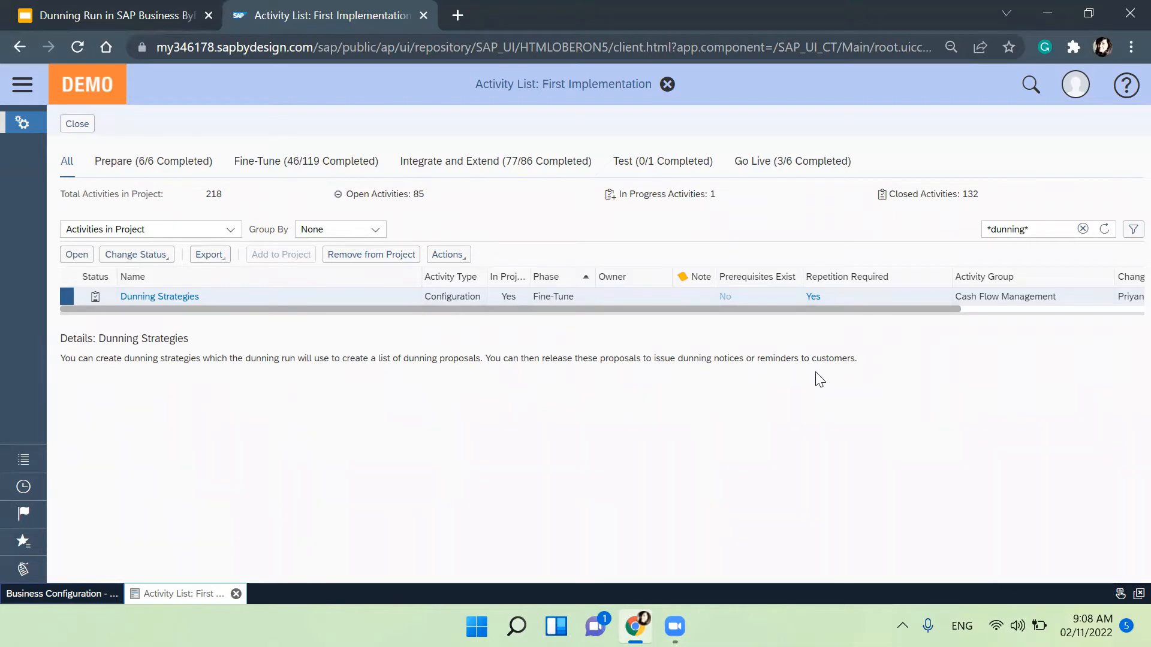
click(155, 298)
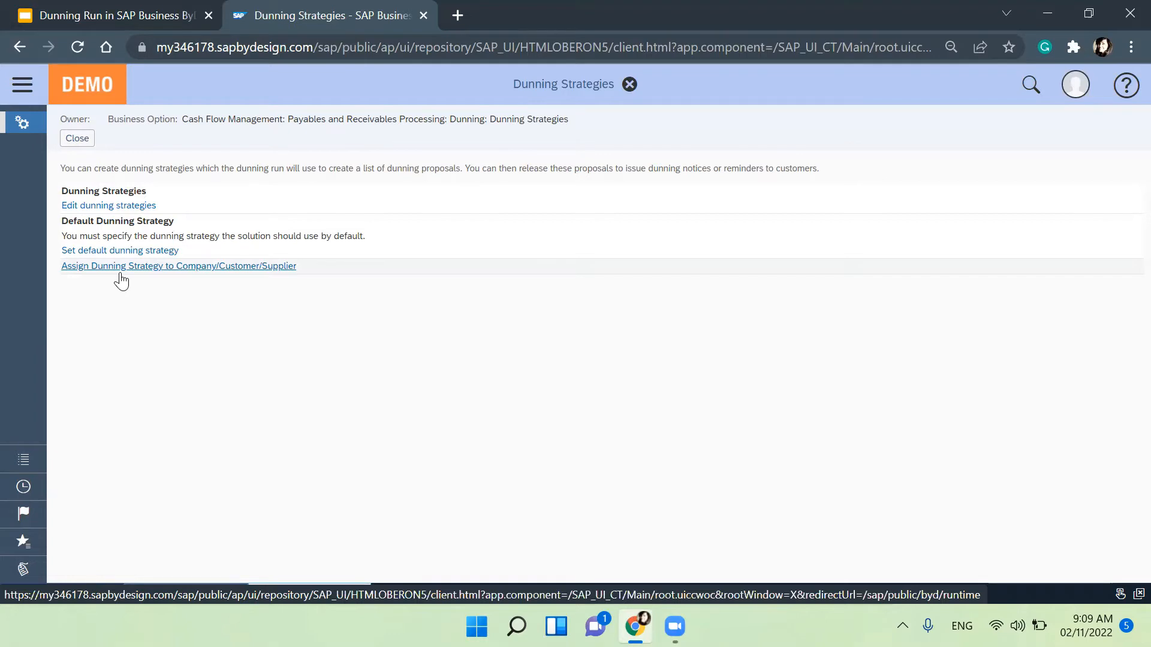
click(123, 209)
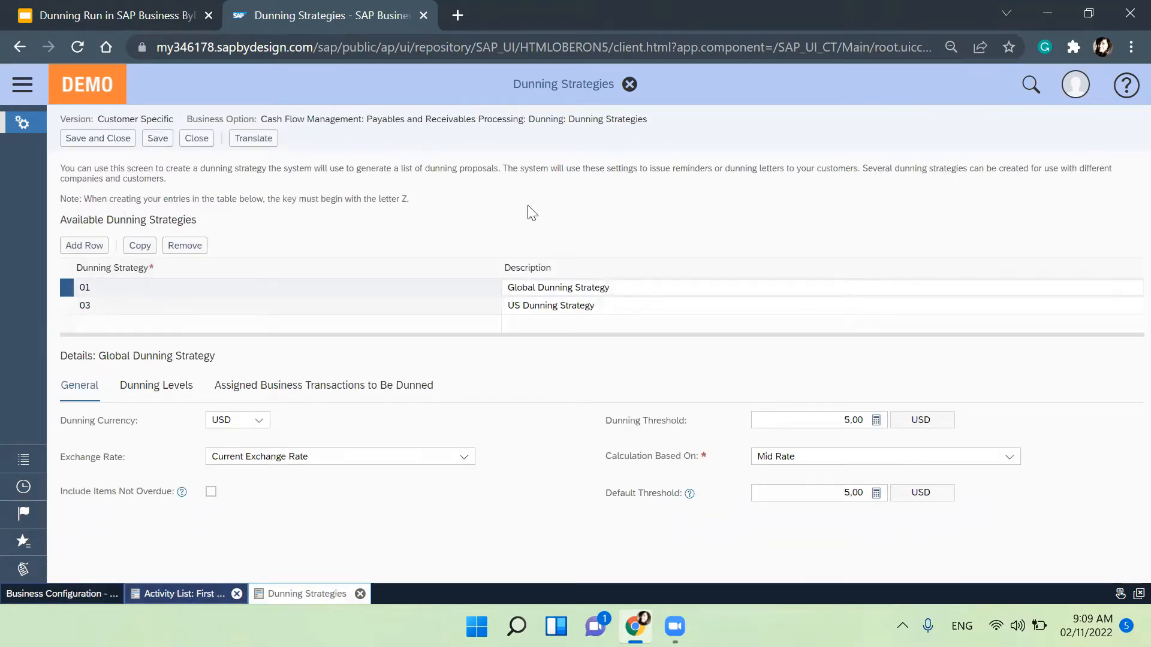
Select the US Dunning Strategy and review its general settings, including dunning currency, exchange rate options, calculation rate options and thresholds.
click(623, 290)
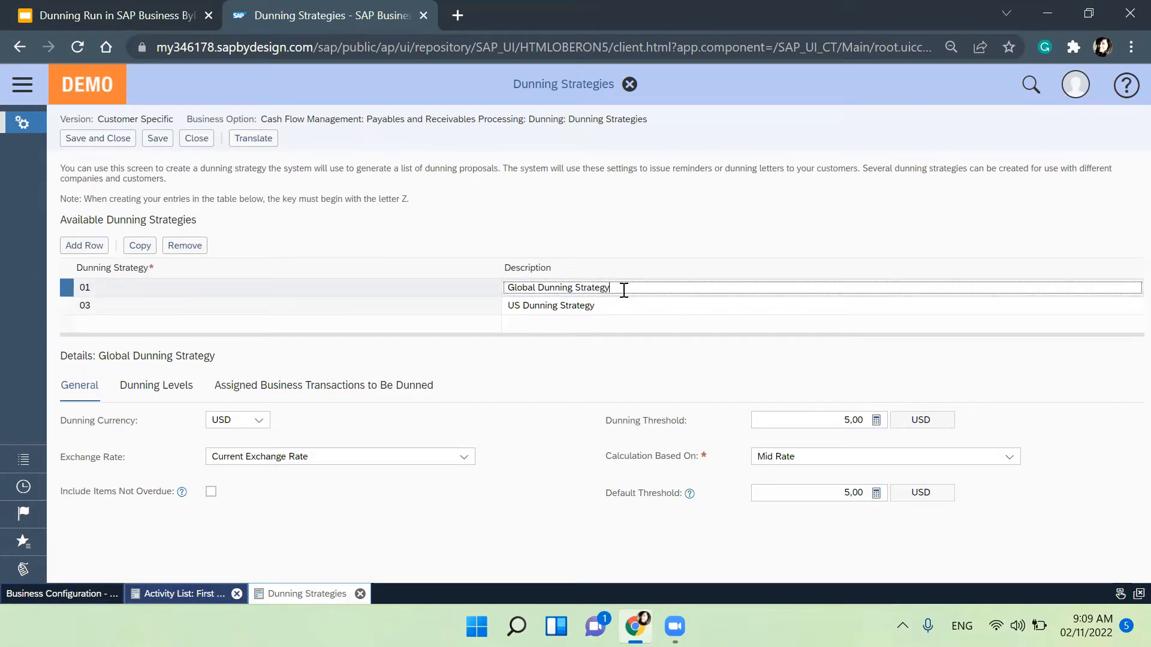
click(617, 309)
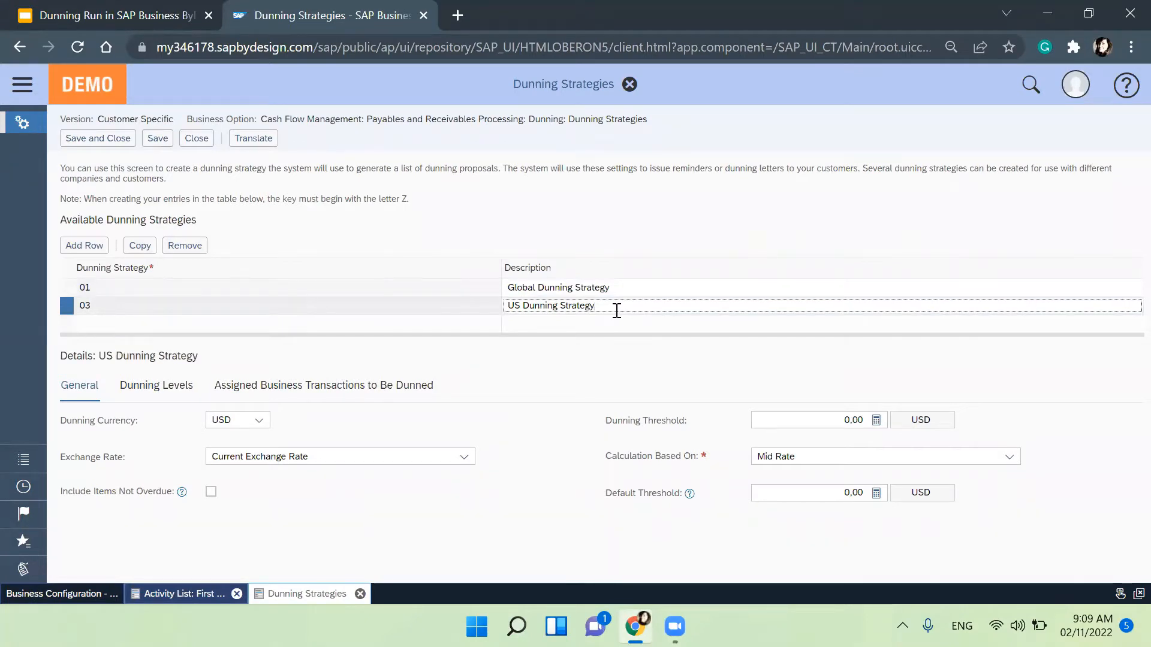
click(116, 530)
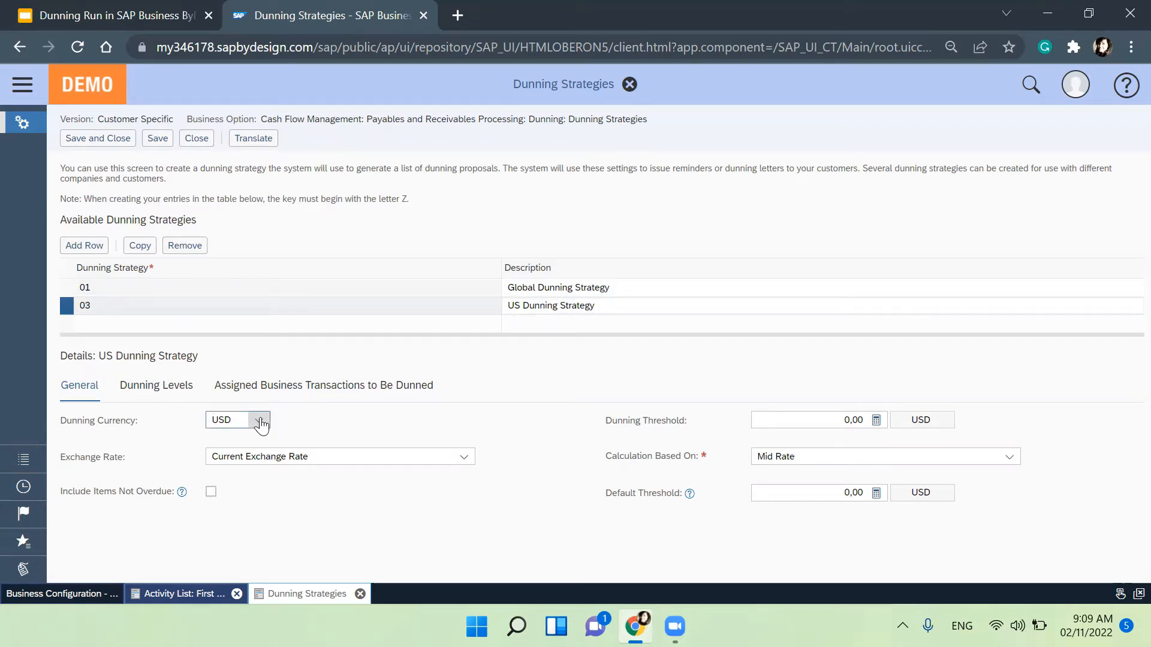
click(372, 458)
click(463, 458)
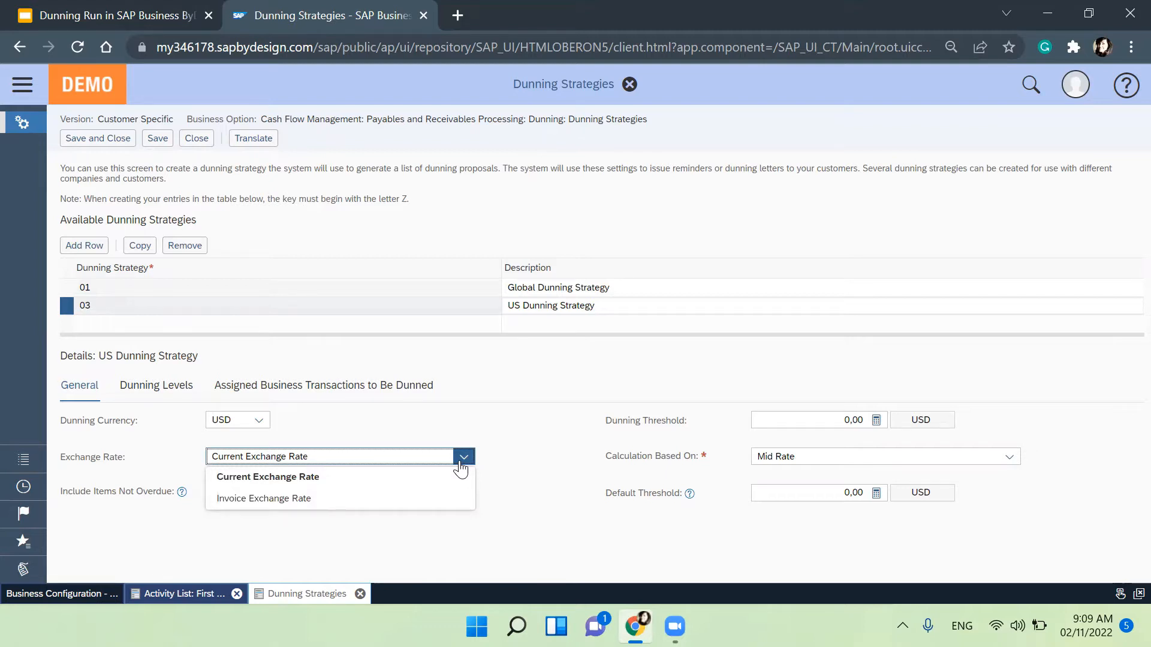
click(134, 532)
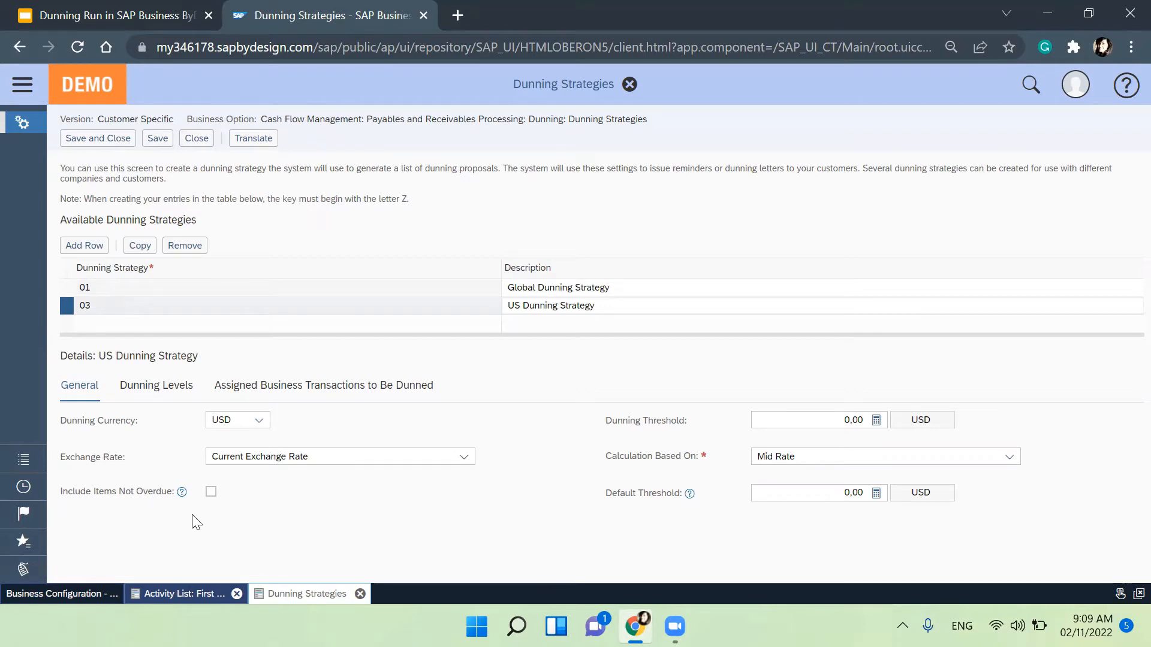
mouse_move(181, 495)
click(1009, 457)
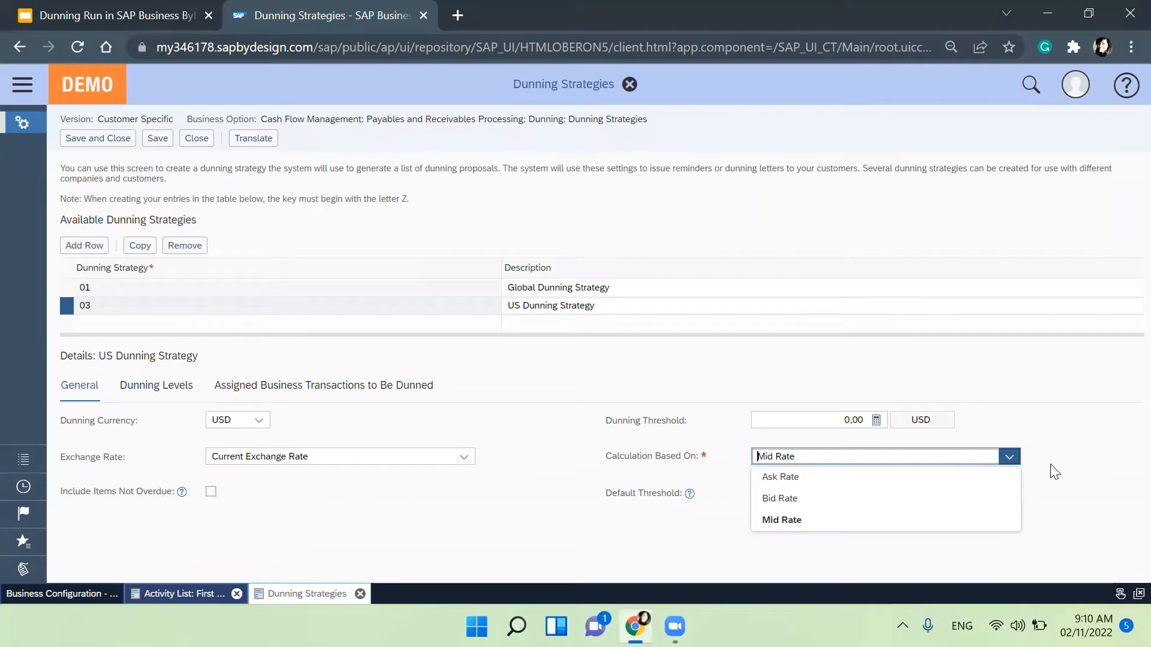
click(1092, 458)
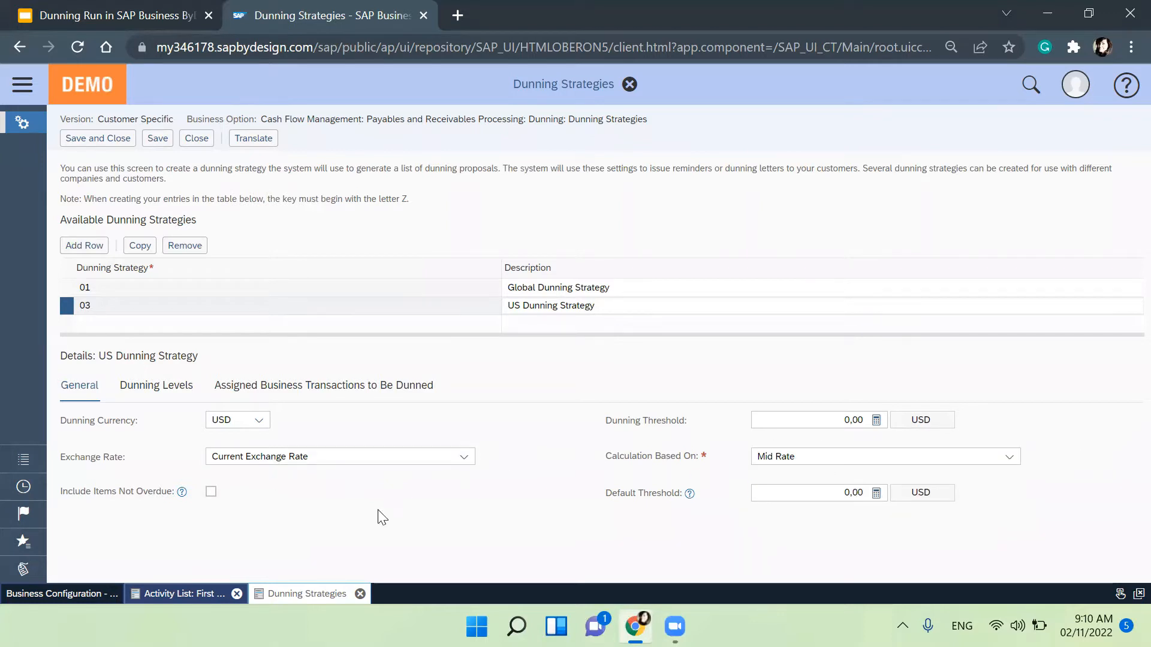
mouse_move(692, 495)
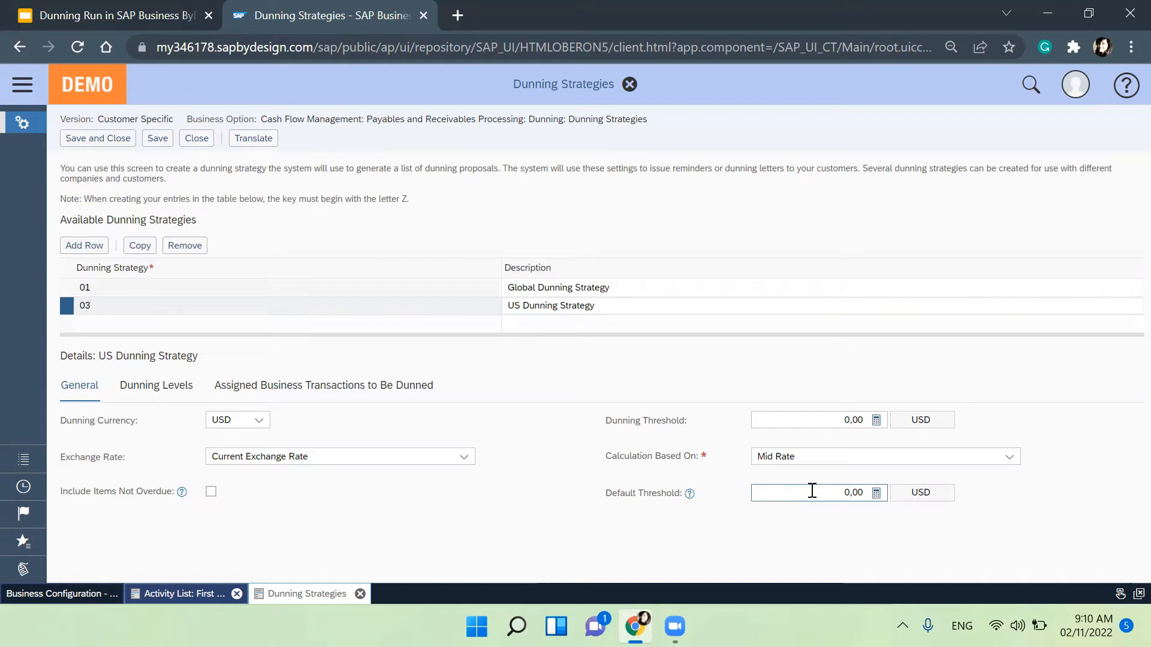
click(520, 385)
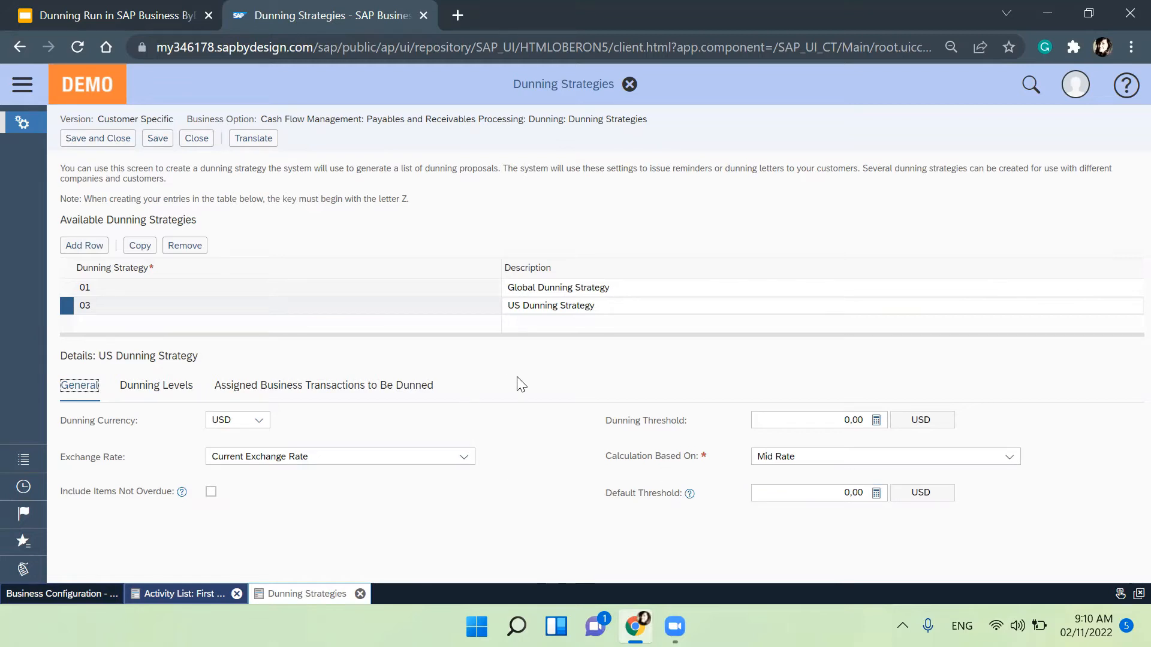
Add dunning level 01 to the US Dunning Strategy with the description "Dunnig Letter 01: Reminder".
click(163, 384)
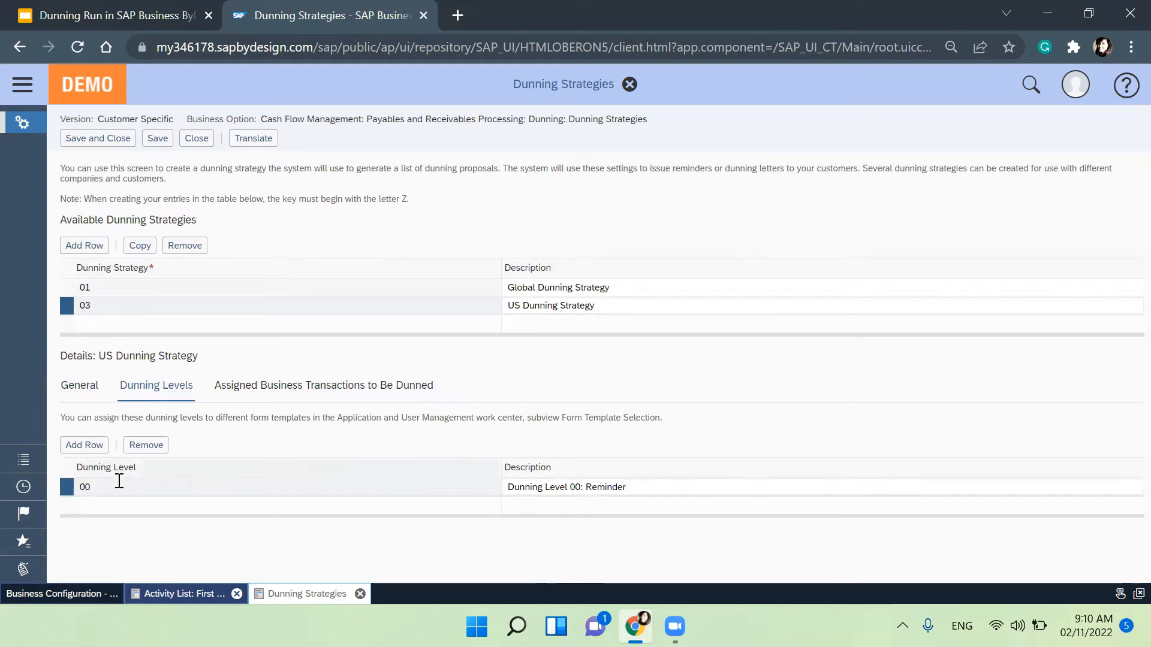
click(87, 444)
click(290, 507)
text(01)
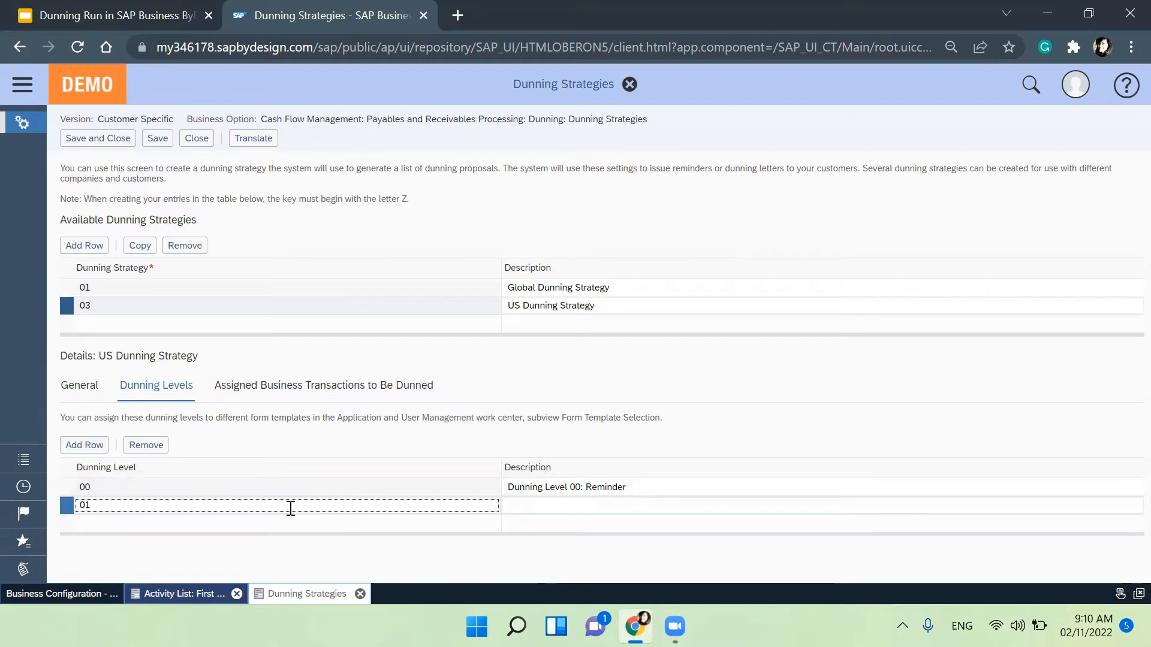
click(532, 507)
text(Dunning Letter 01)
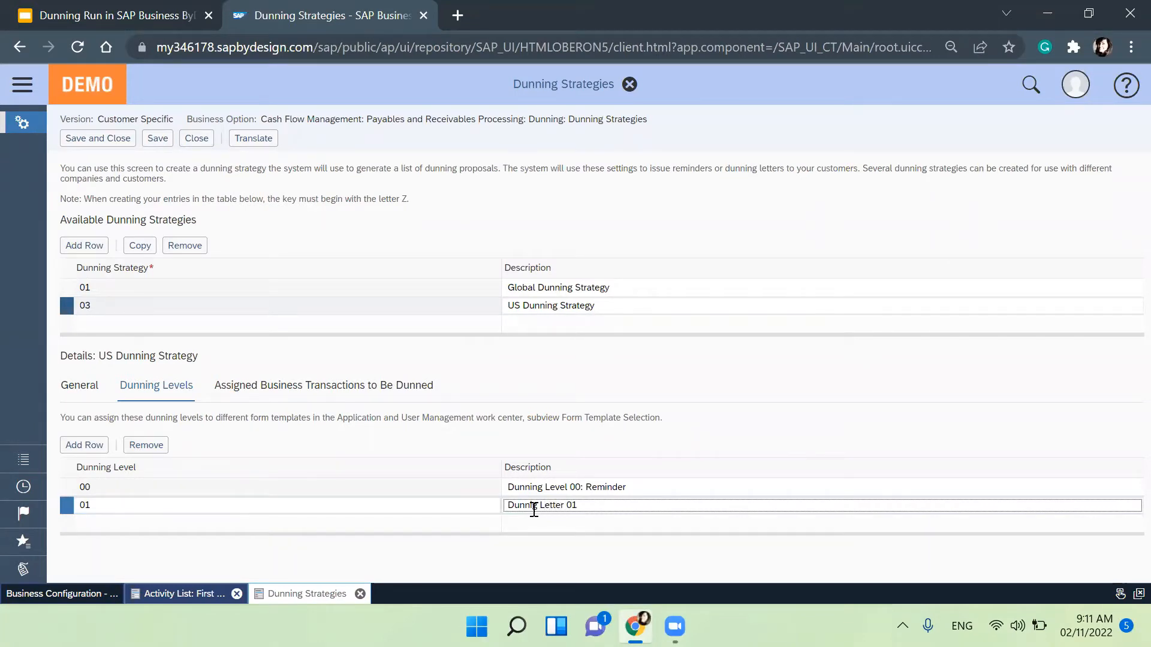
text(" Reminder)
mouse_move(636, 626)
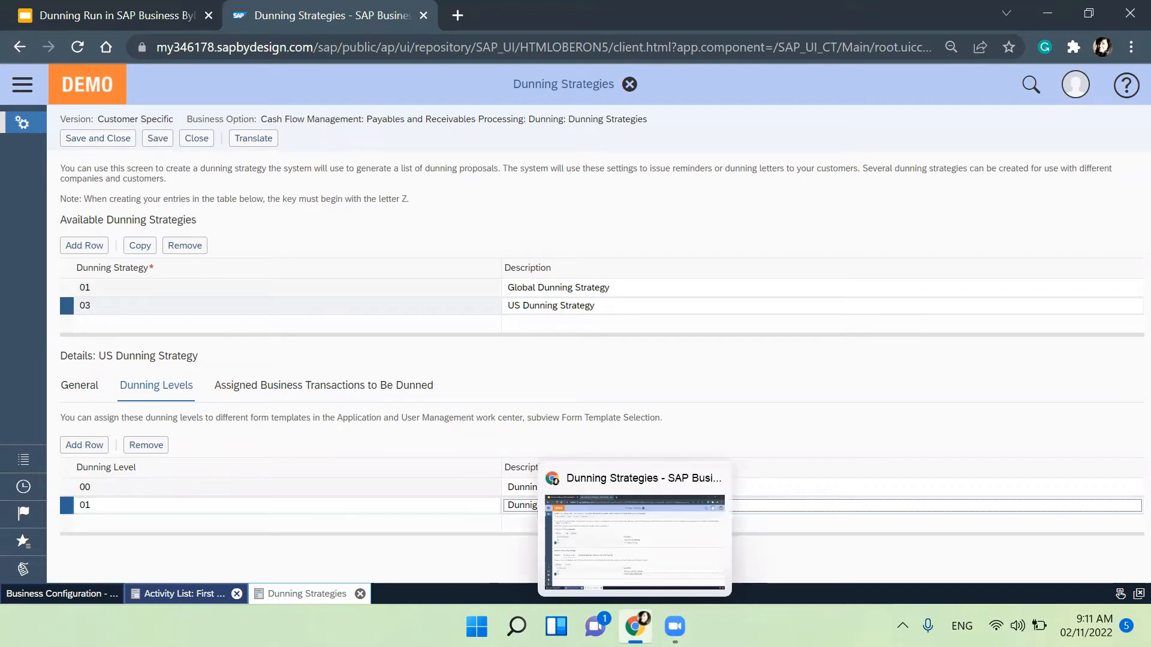
click(579, 505)
key(BackSpace)
text(: Reminder)
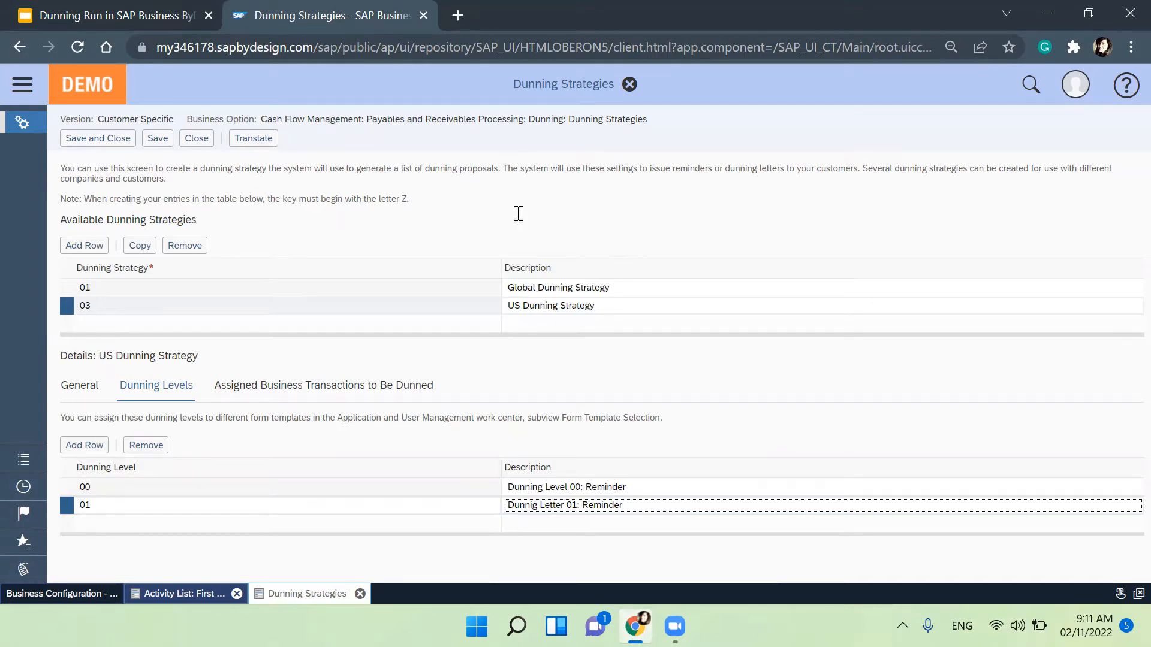
Show the business transactions assigned to be dunned under the US Dunning Strategy, together with the invoice's dunning steps.
click(234, 388)
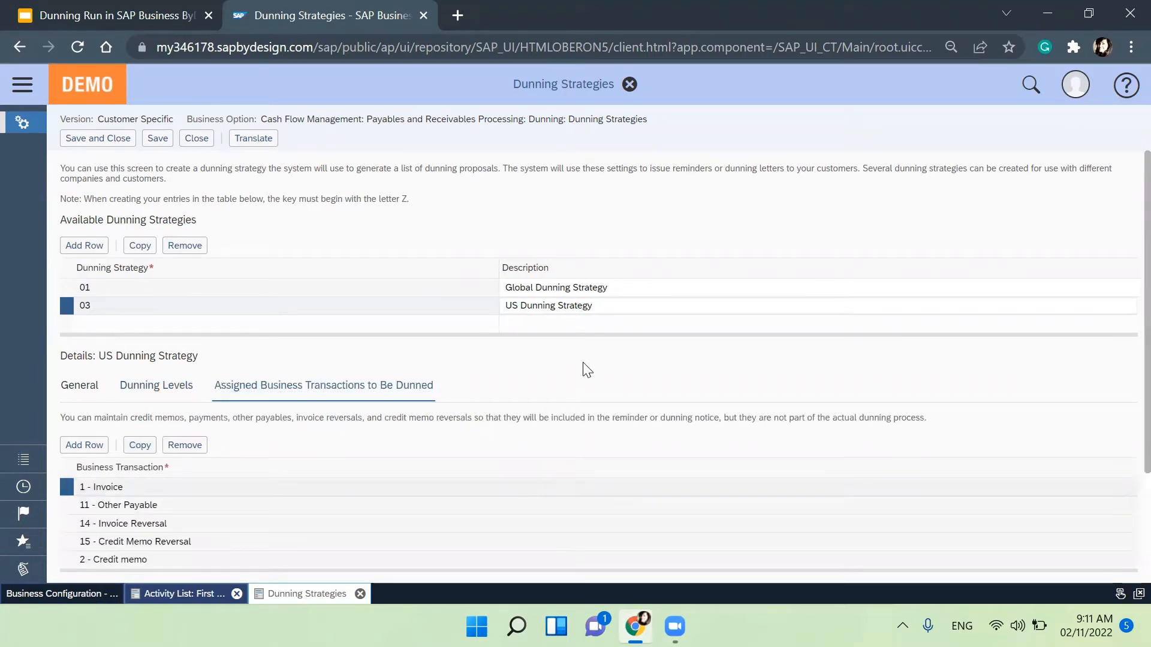
scroll(586, 370, down, 3)
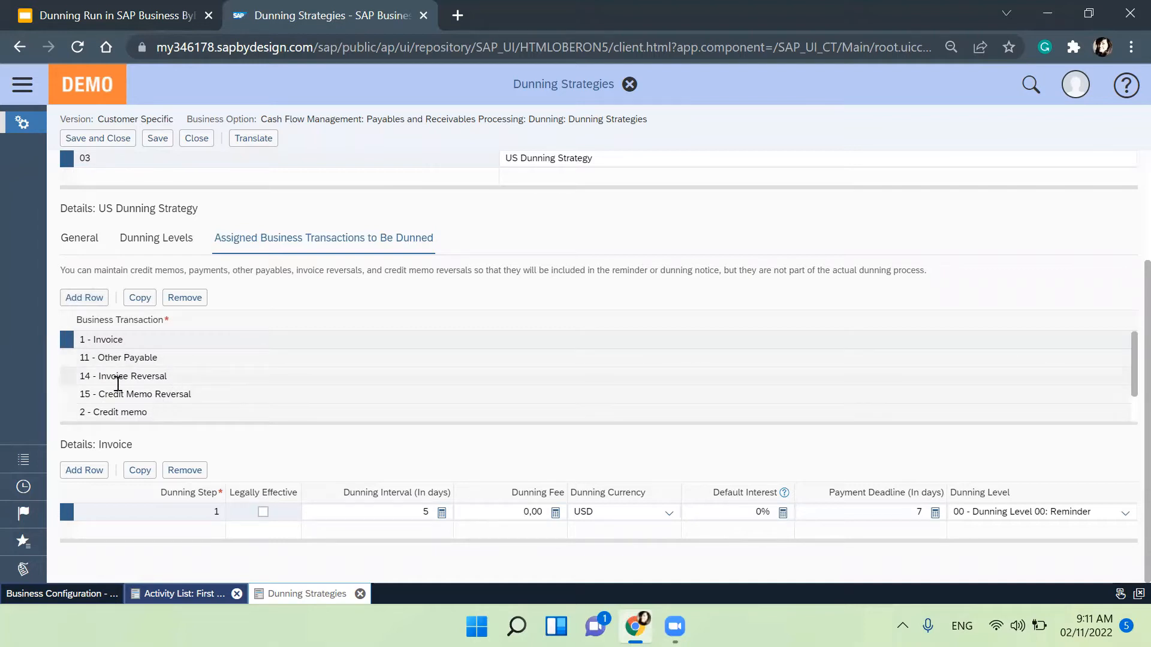
click(84, 297)
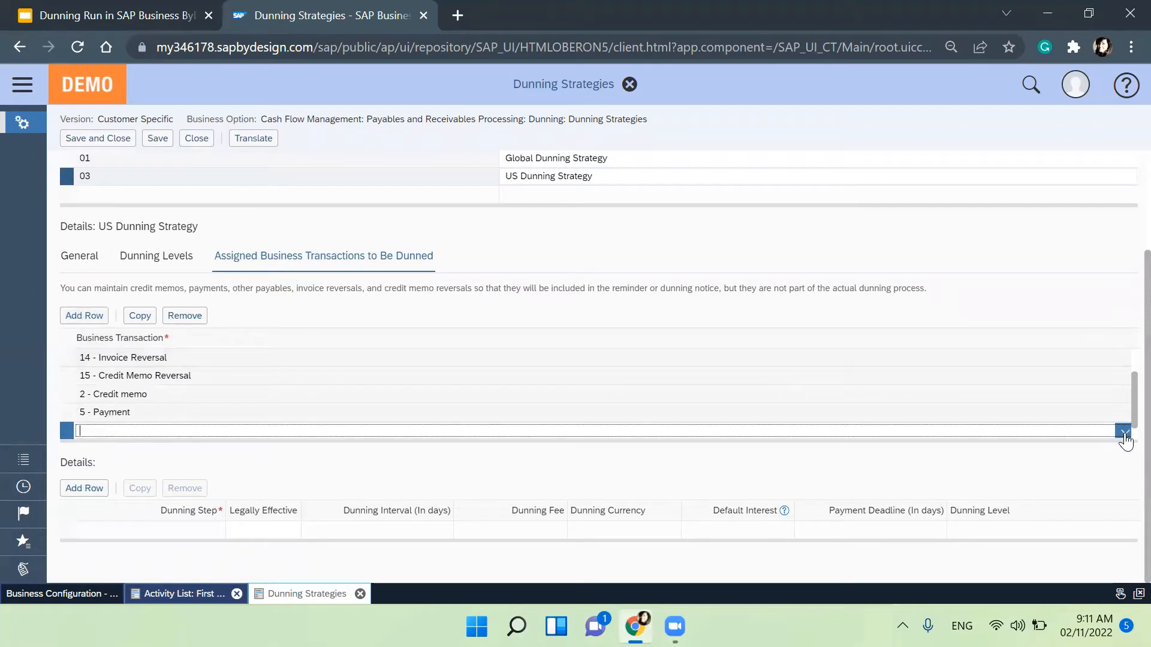
click(1123, 431)
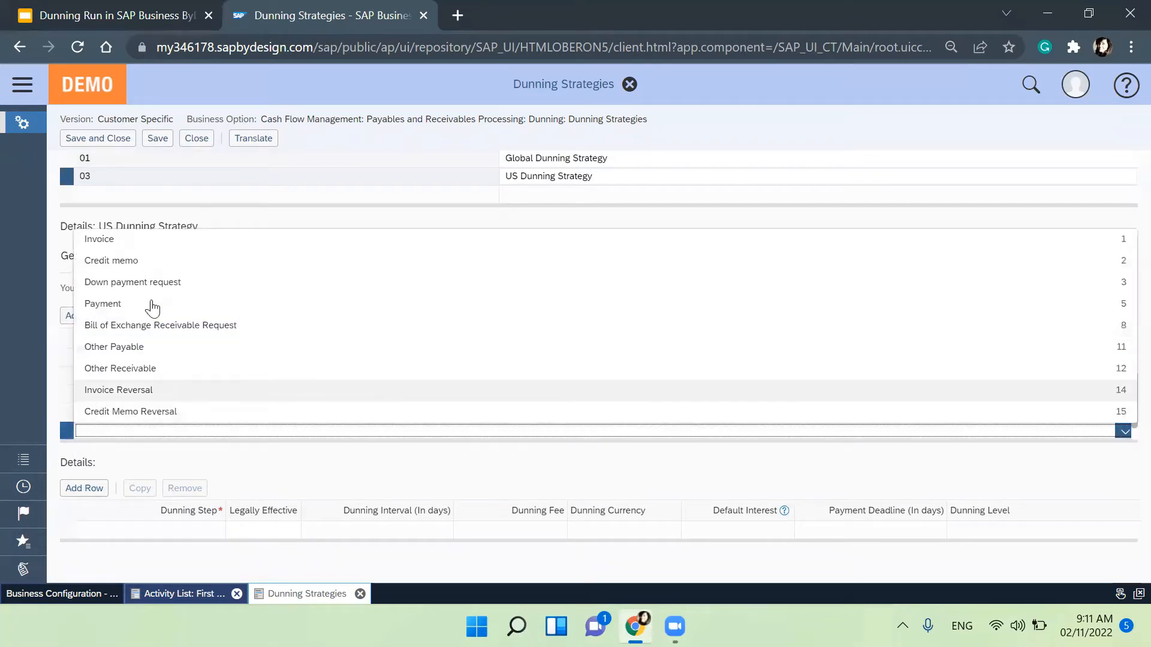
click(235, 461)
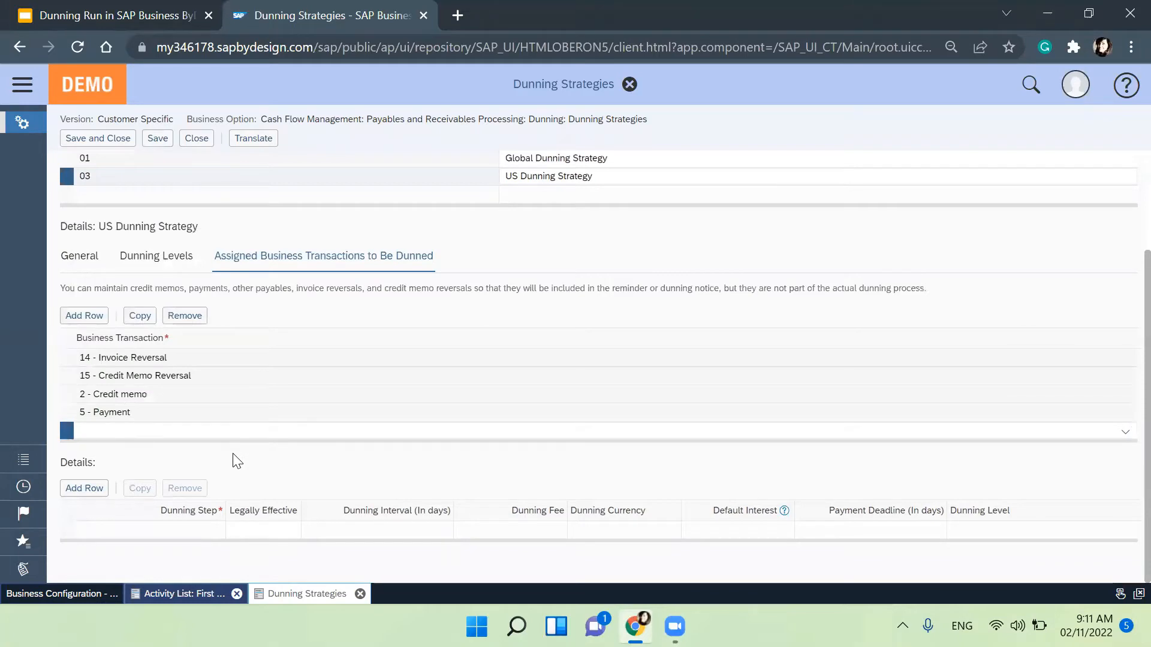
click(184, 323)
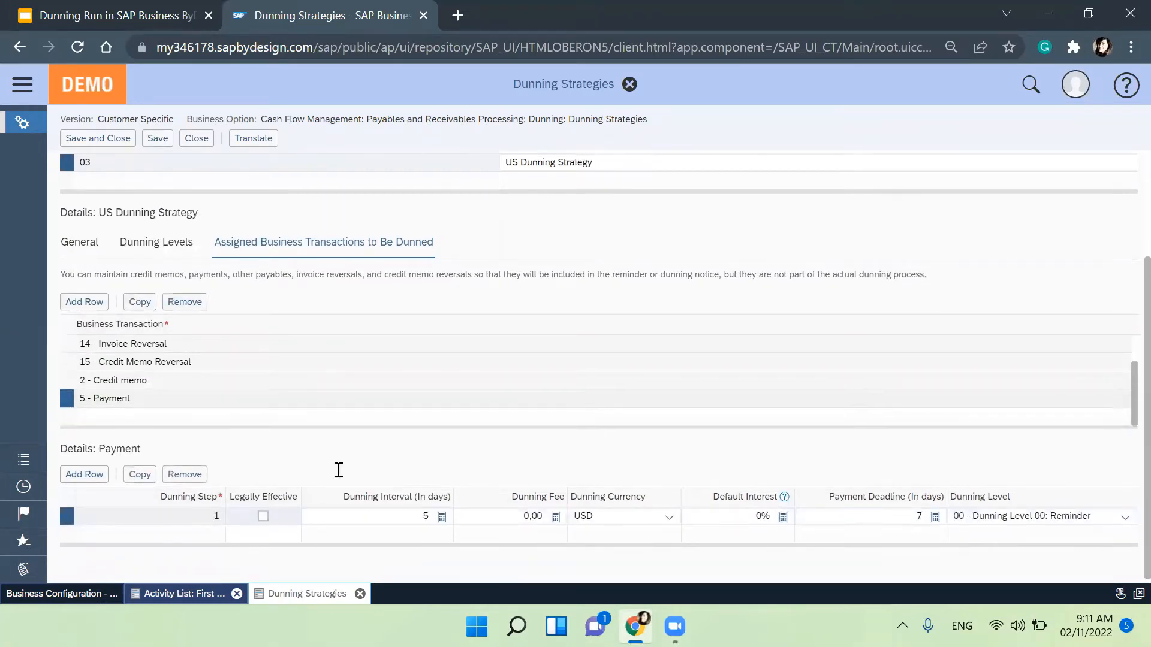
Add a second dunning step to the Payment transaction and review the first step's interval, fee, default interest, payment deadline and dunning level.
click(87, 470)
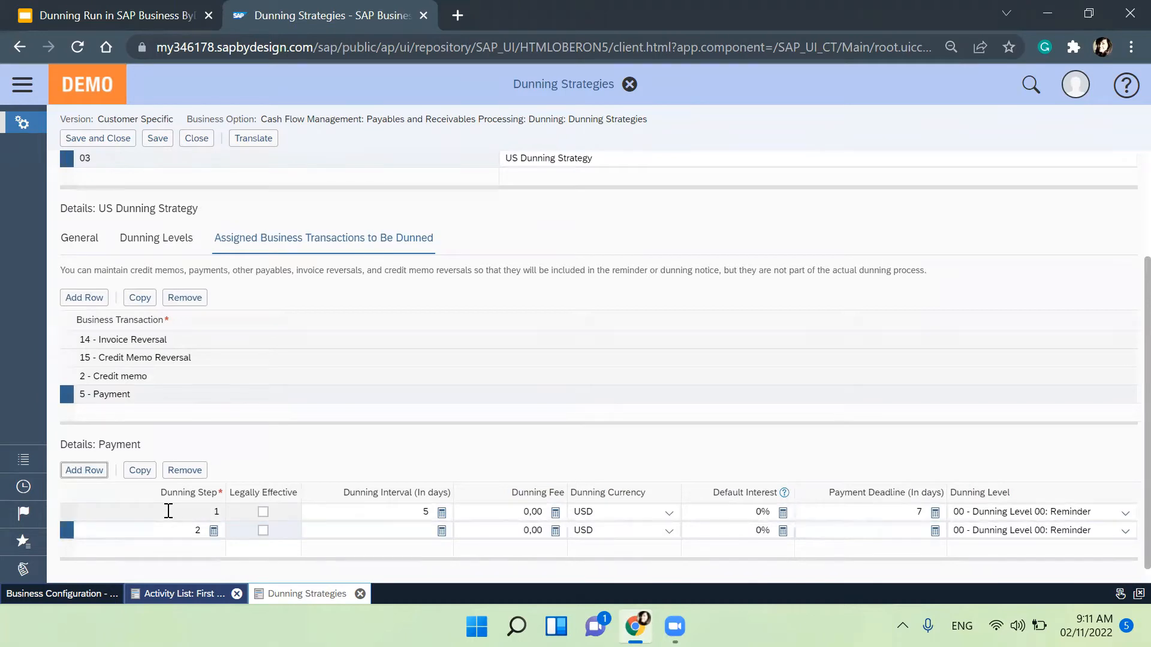
click(334, 510)
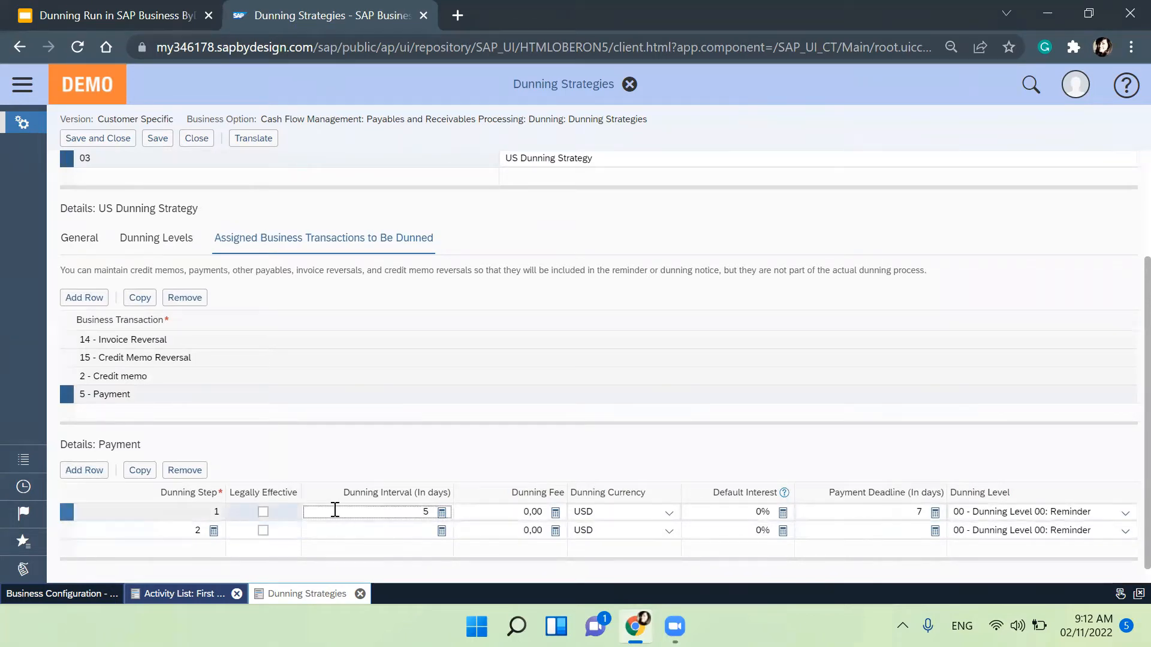
click(820, 509)
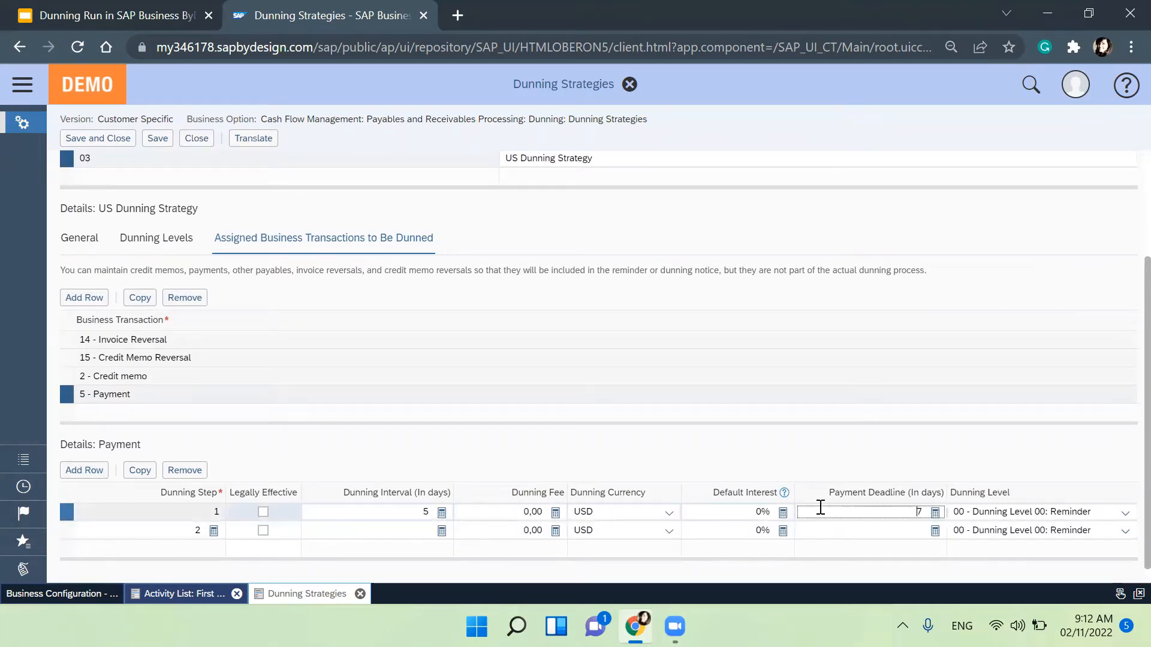
click(506, 510)
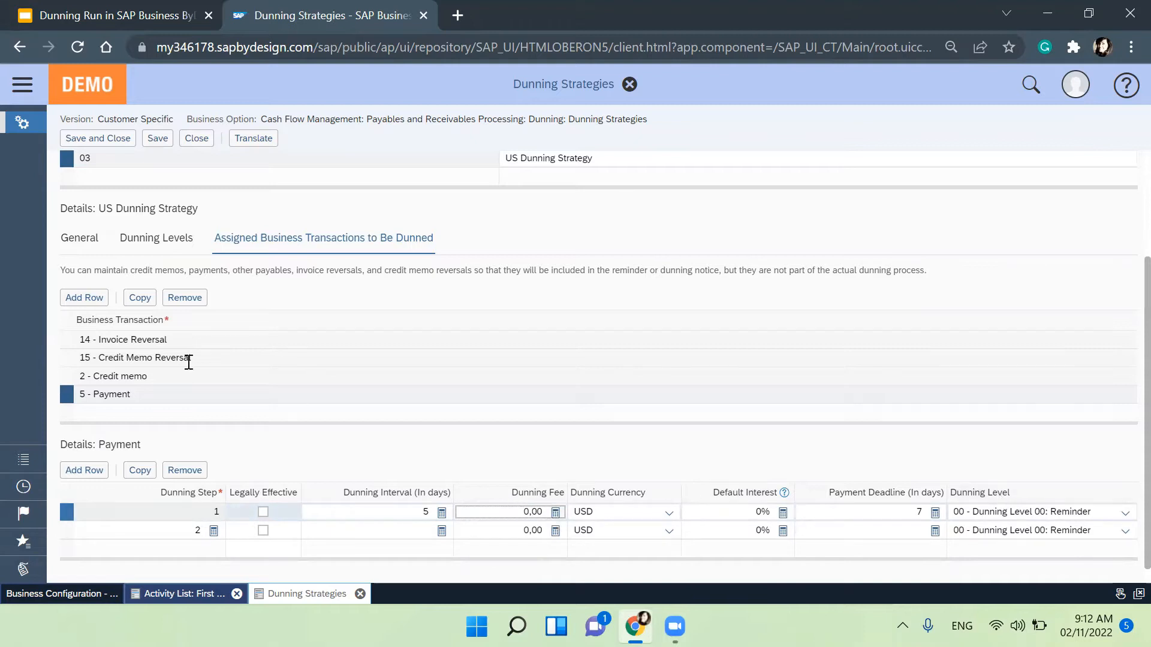
click(337, 445)
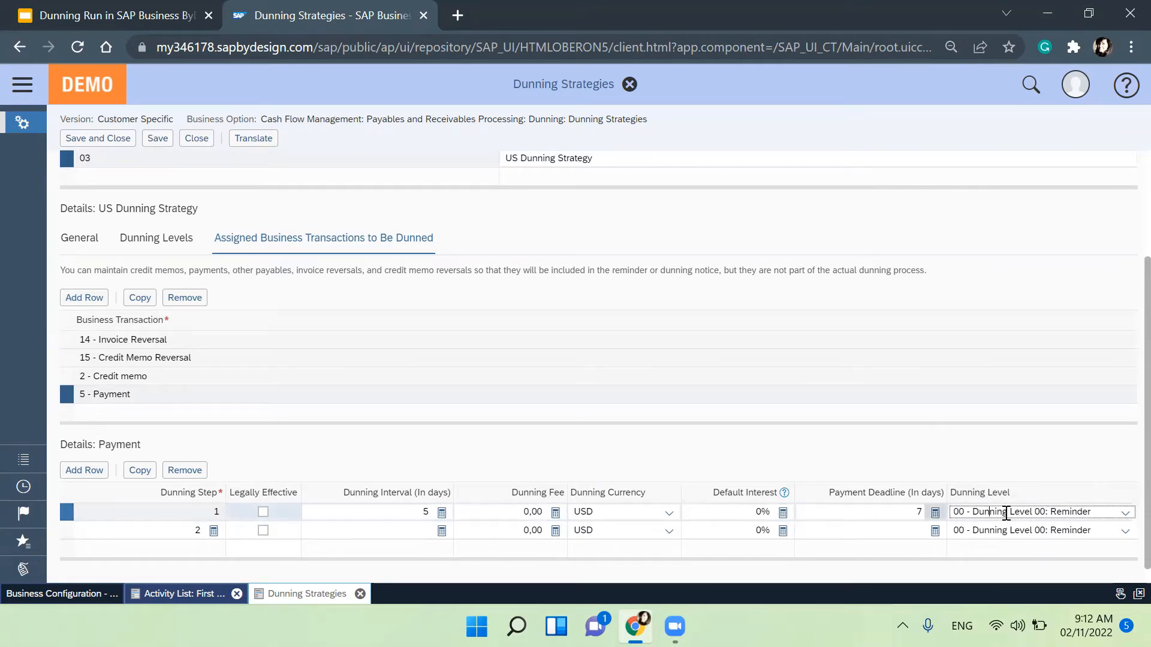
click(899, 512)
click(743, 512)
click(494, 514)
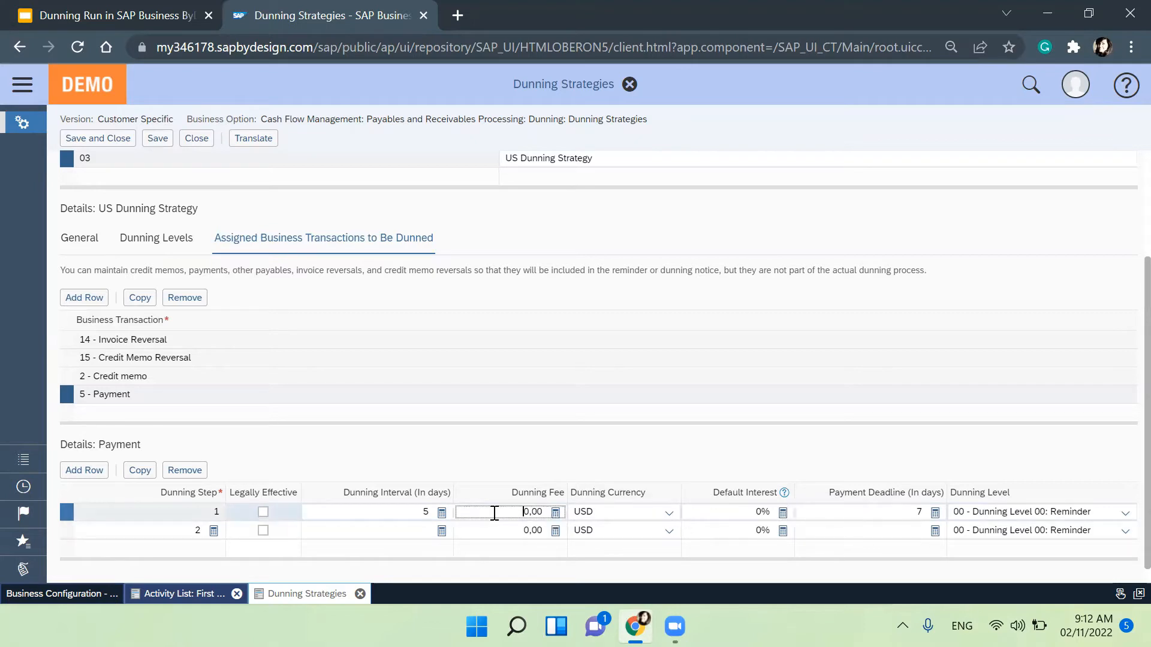
Review the dunning level options available for the dunning steps of the Payment transaction.
click(1101, 511)
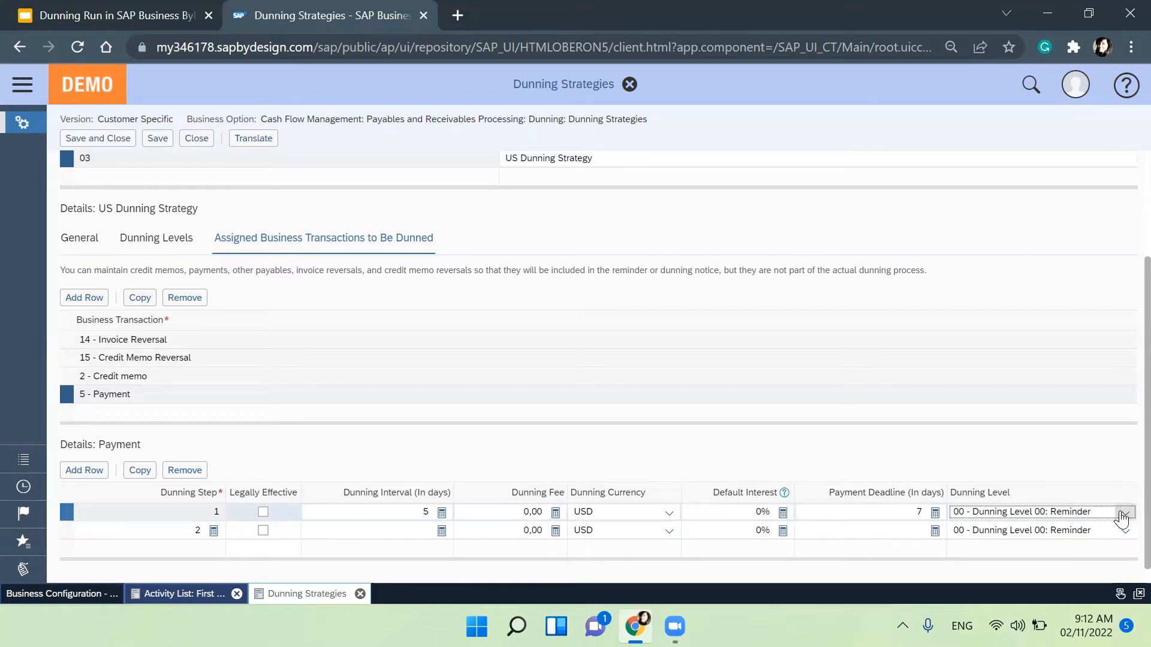
click(1124, 529)
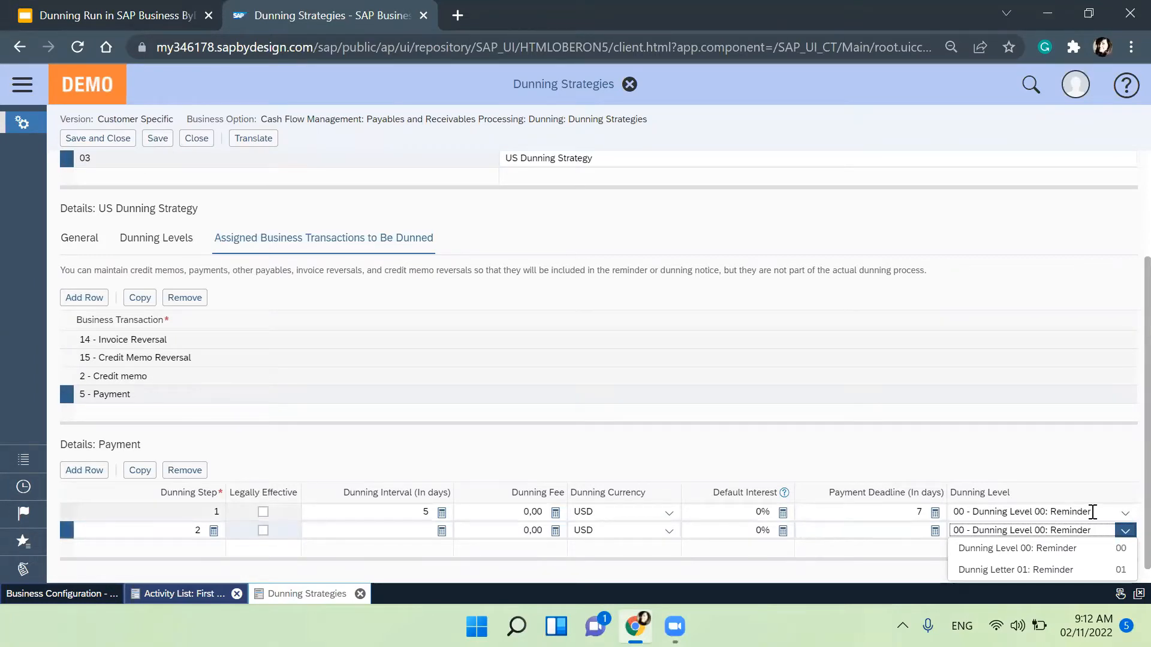
click(643, 75)
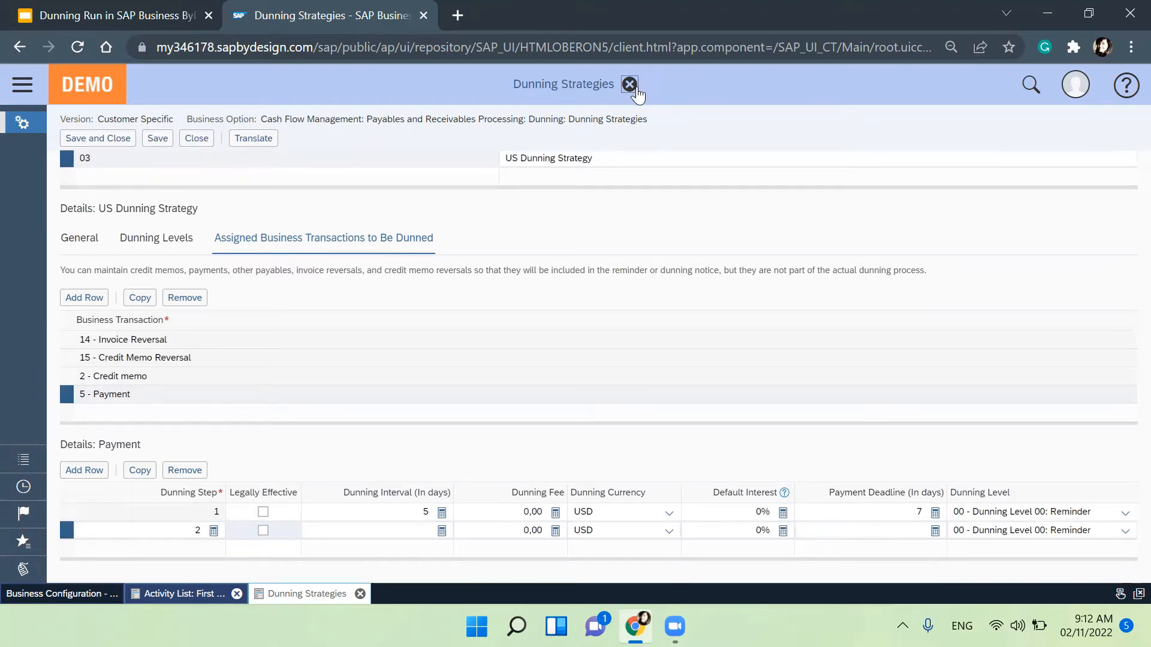
Close the dunning strategies and the First Implementation activity list.
click(629, 84)
click(595, 367)
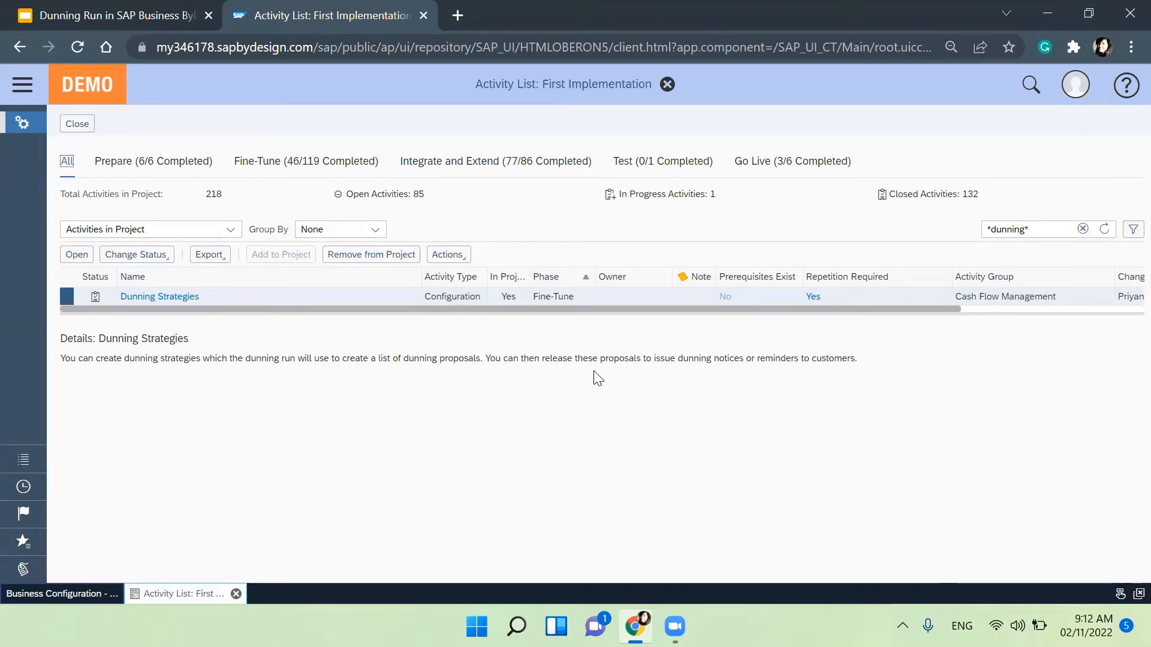
click(77, 124)
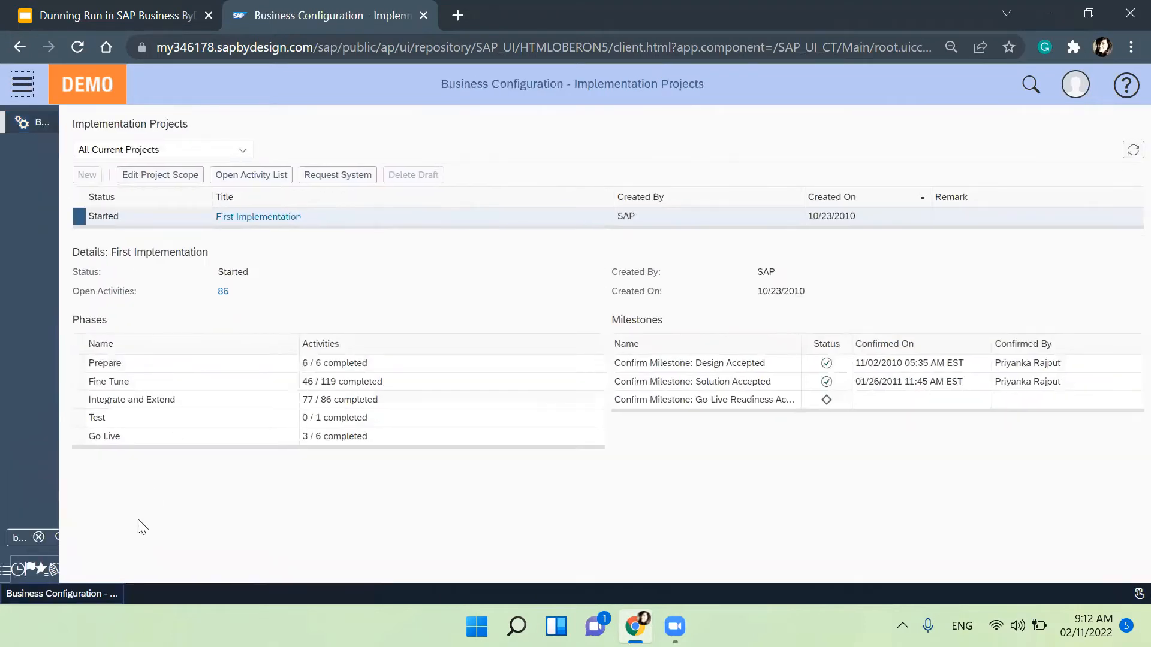
Find Account Management, open its Accounts view and list all accounts.
mouse_move(36, 534)
click(2, 539)
text(account m)
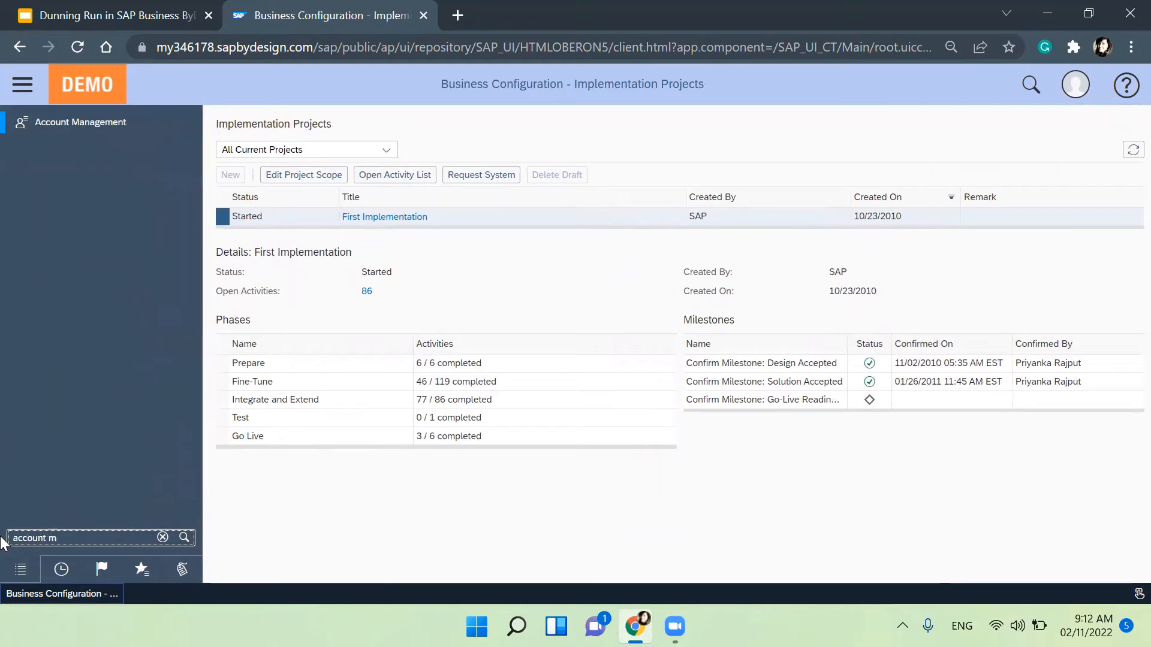
mouse_move(162, 131)
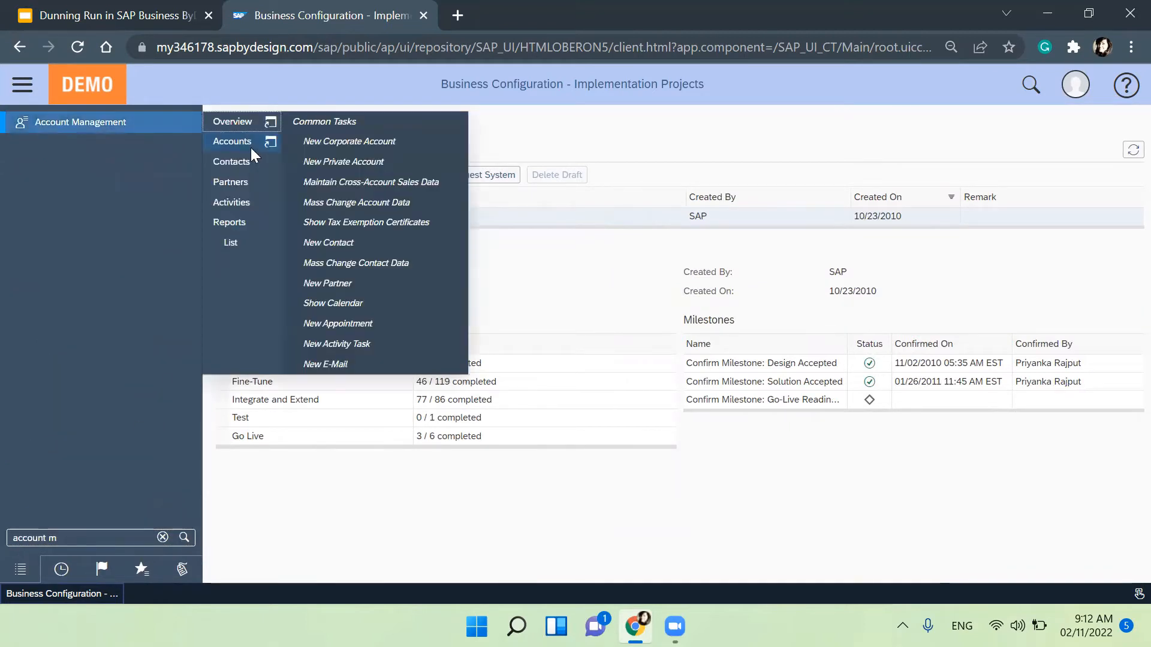
click(232, 141)
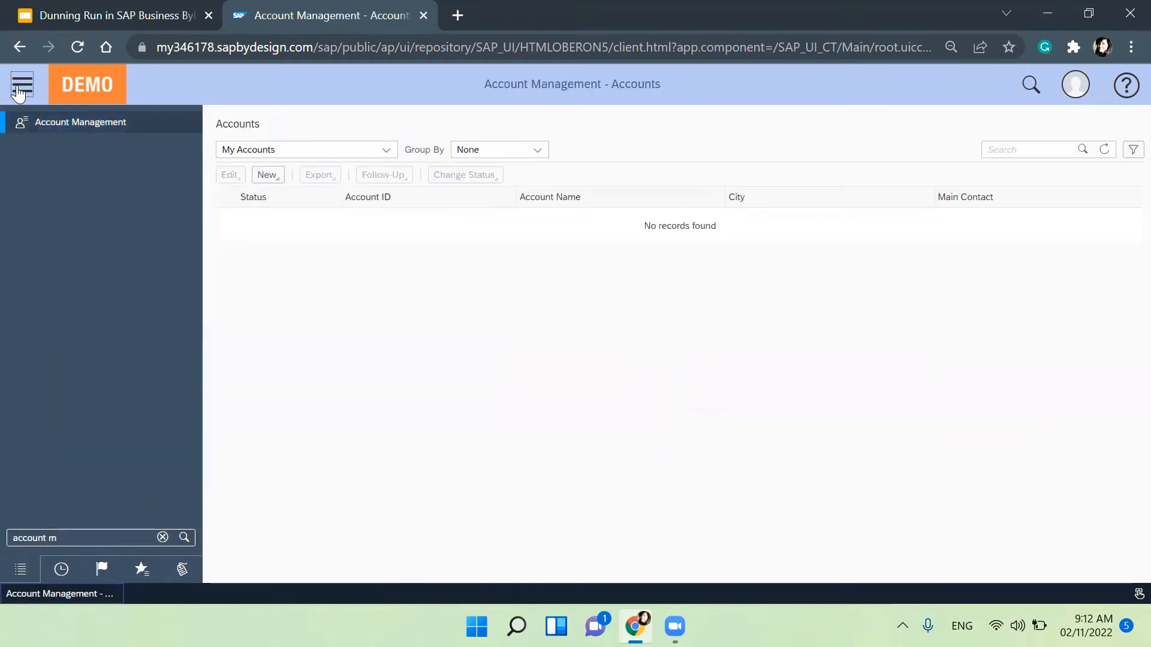
click(164, 156)
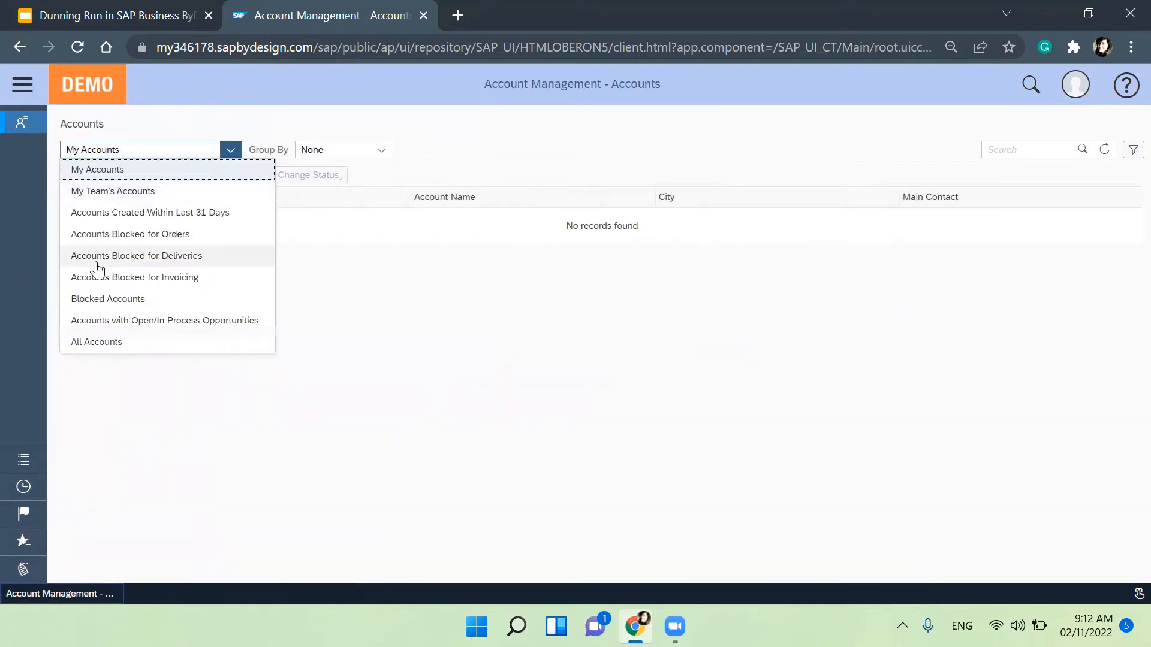
click(89, 340)
click(555, 233)
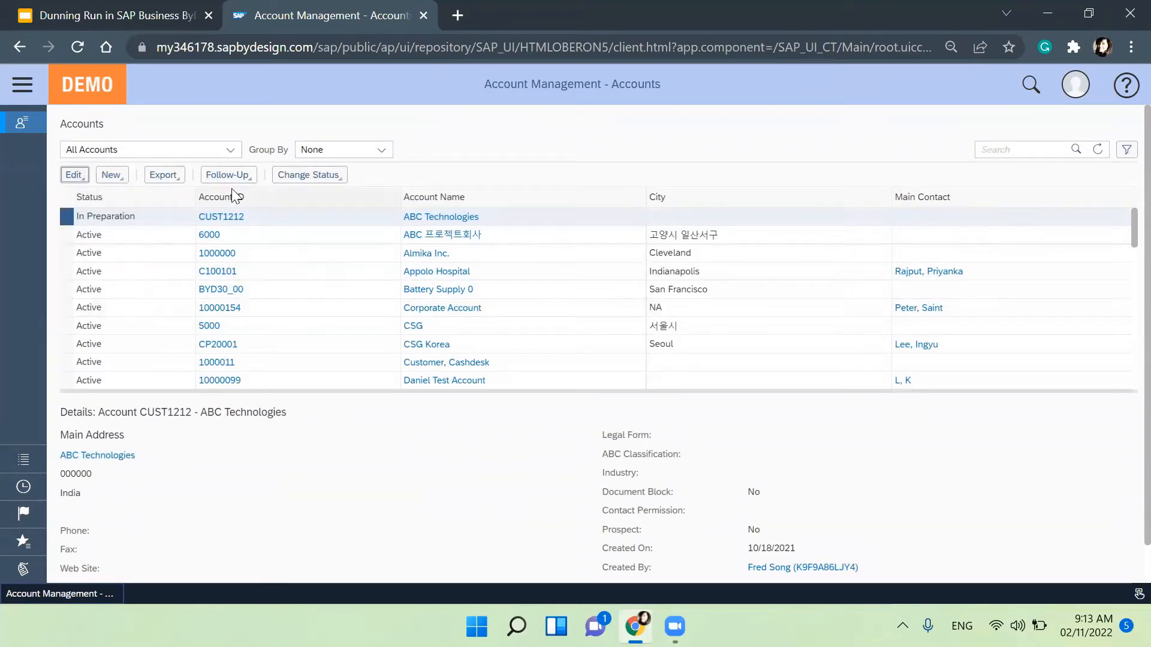
Open the ABC Technologies account's financial payment data and examine the dunning block reason and dunning block expiry date options.
click(77, 174)
click(106, 279)
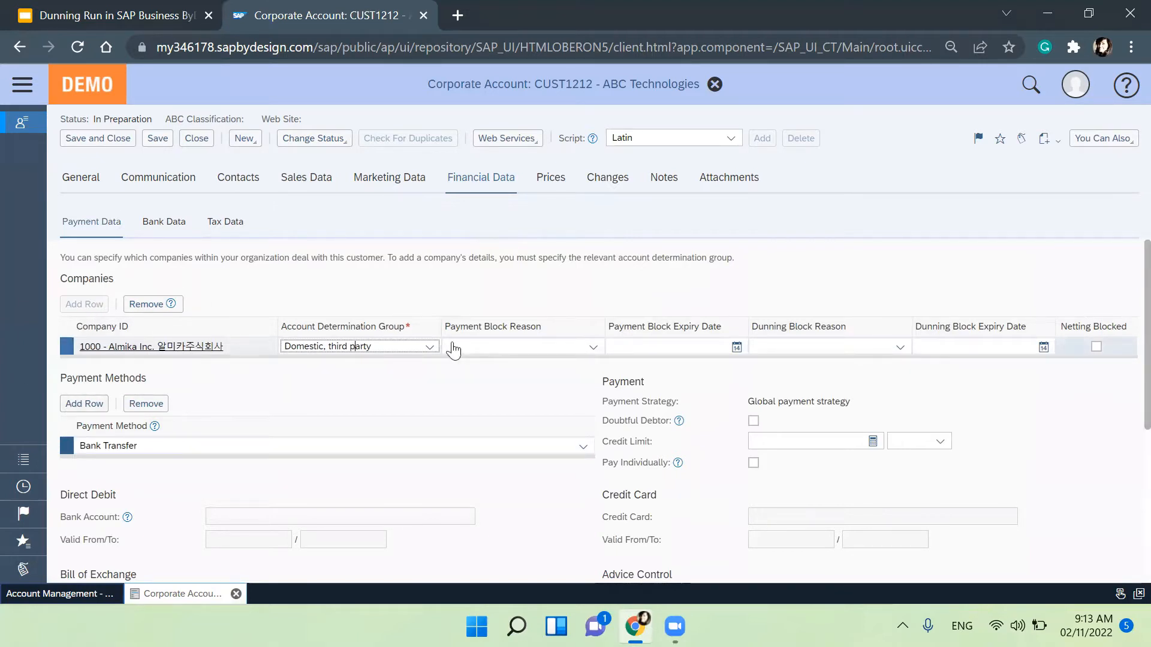
click(797, 344)
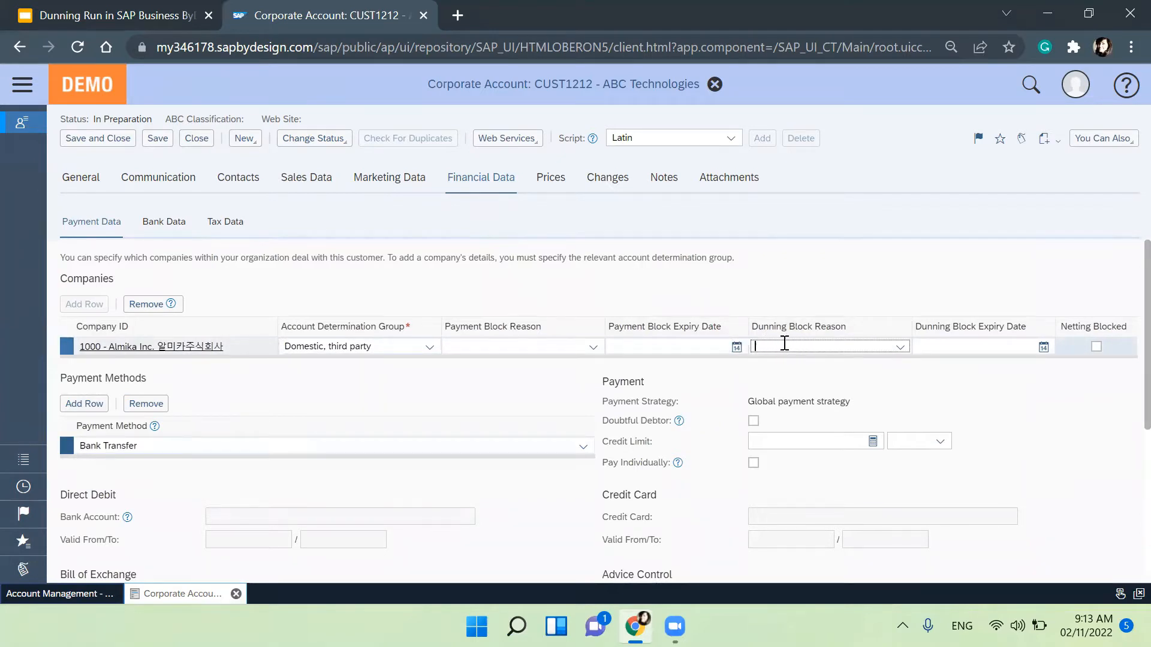
click(901, 350)
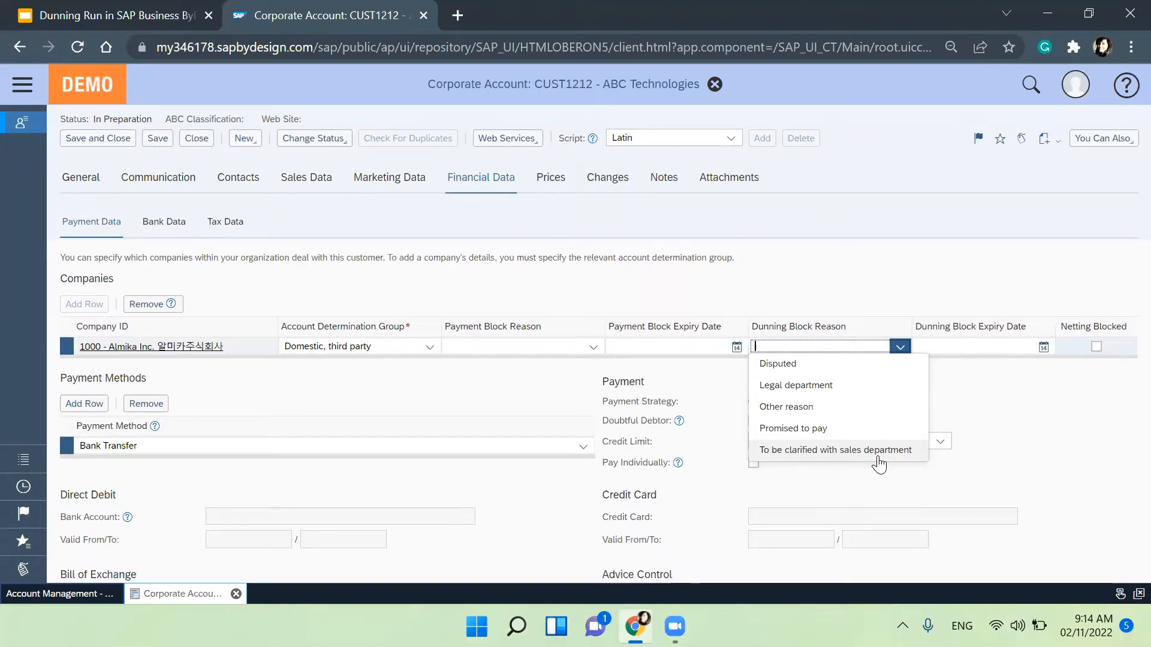
click(1040, 416)
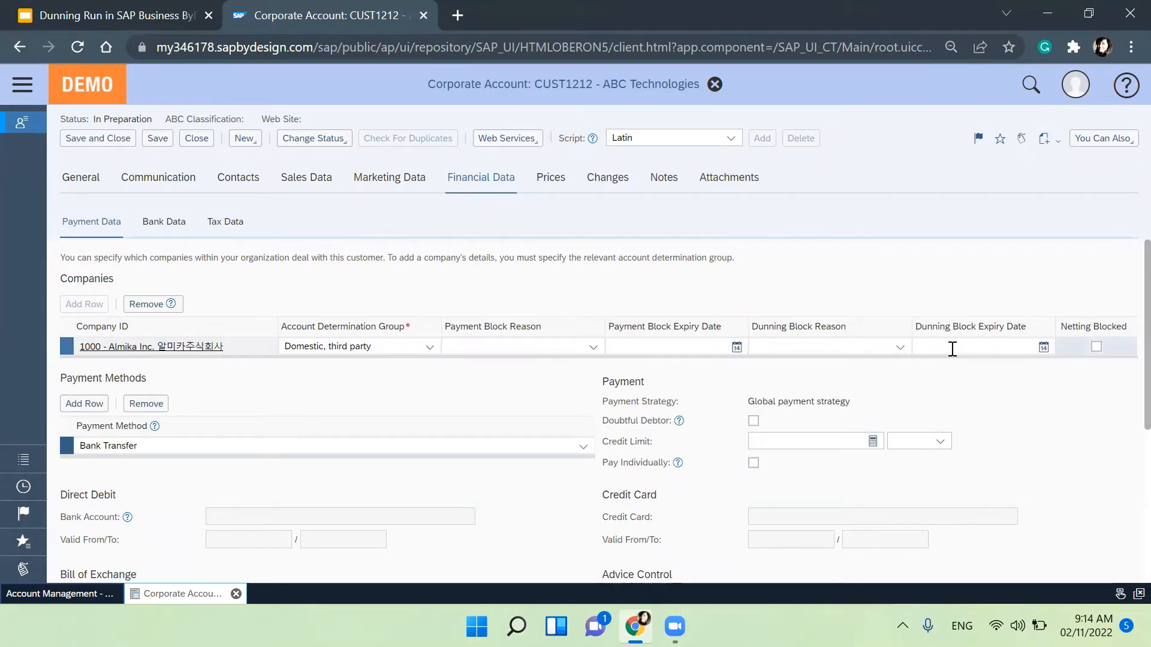
click(897, 349)
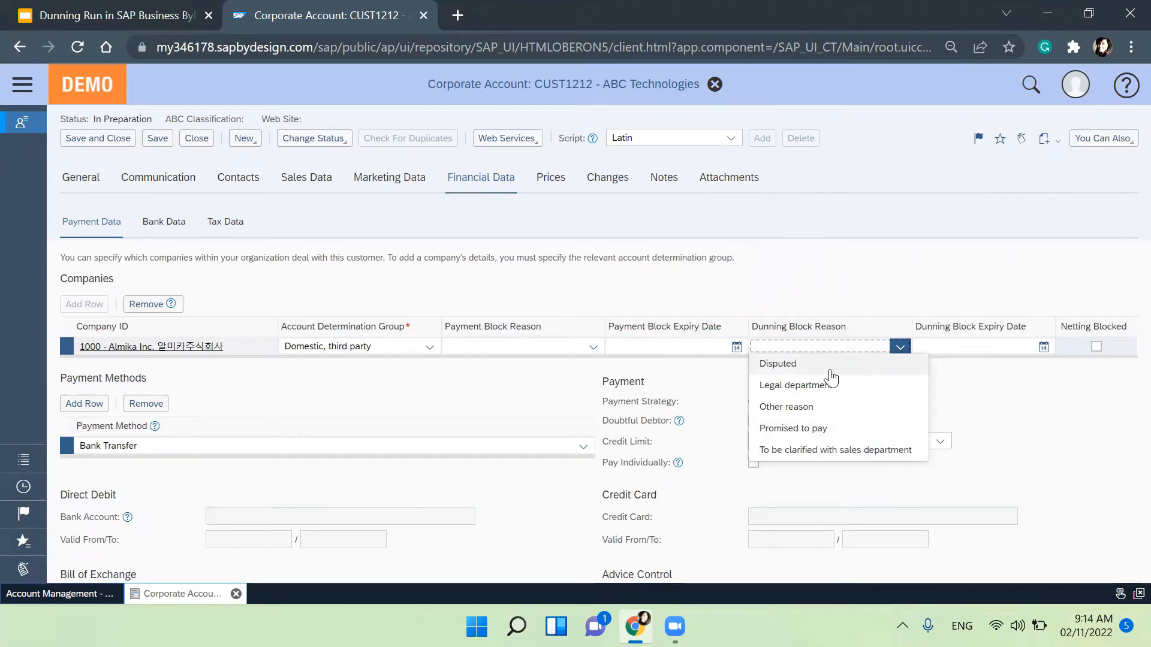
click(964, 345)
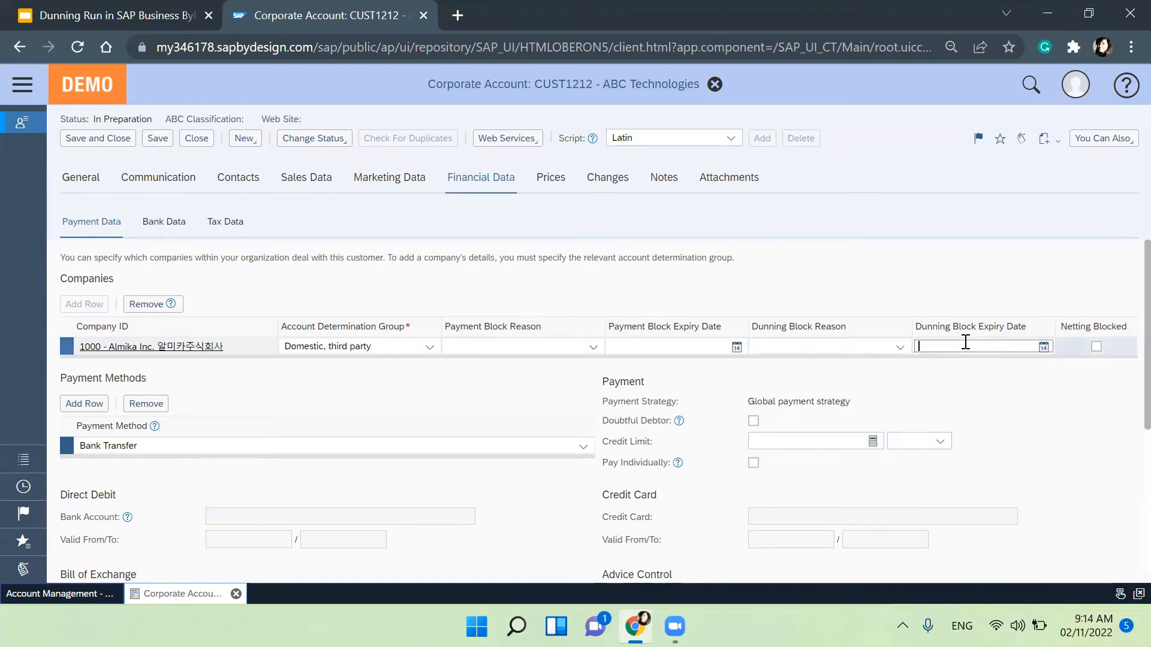
click(1043, 347)
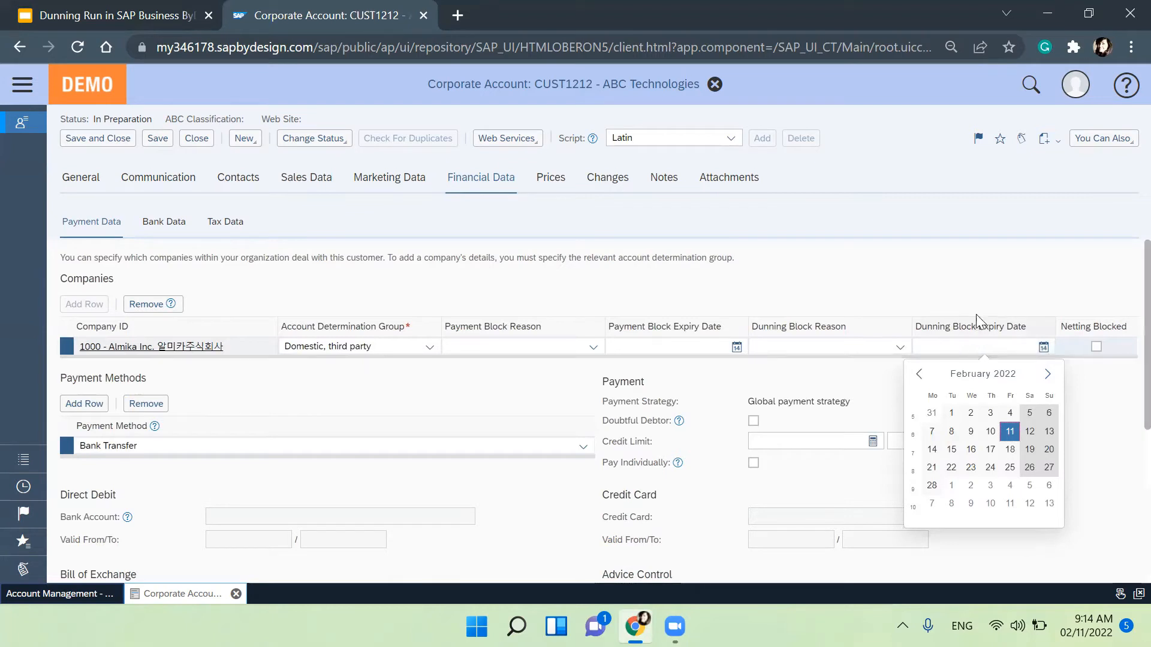
click(987, 262)
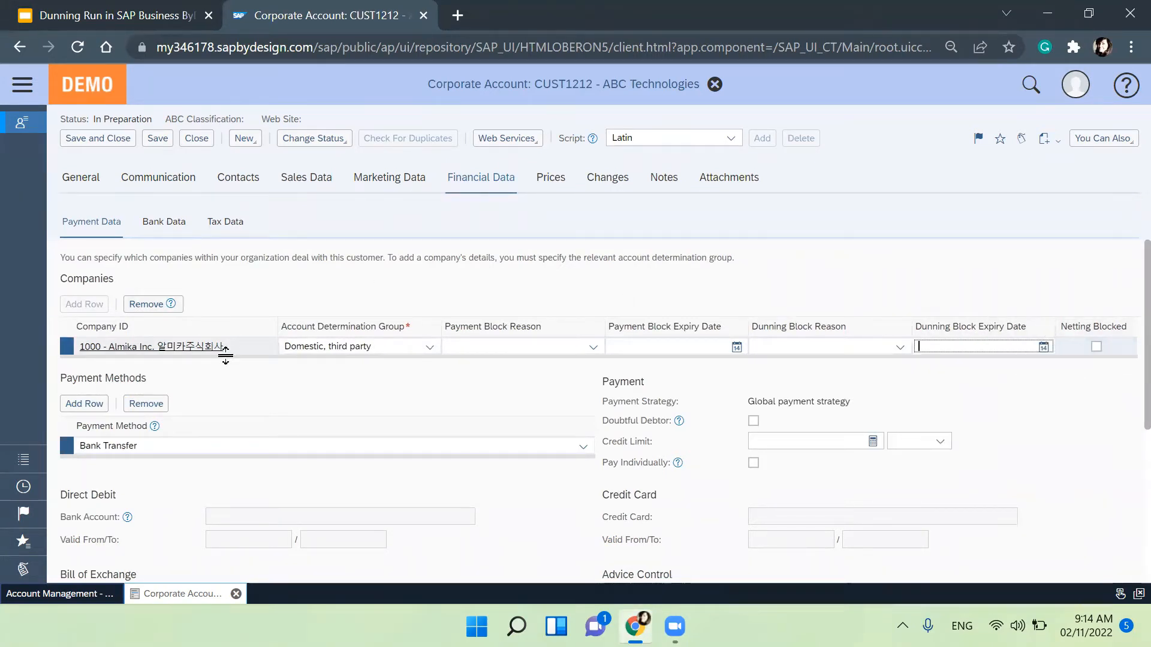
Review the dunning strategy options in the ABC Technologies payment data and close the account.
scroll(251, 502, down, 2)
scroll(251, 502, down, 3)
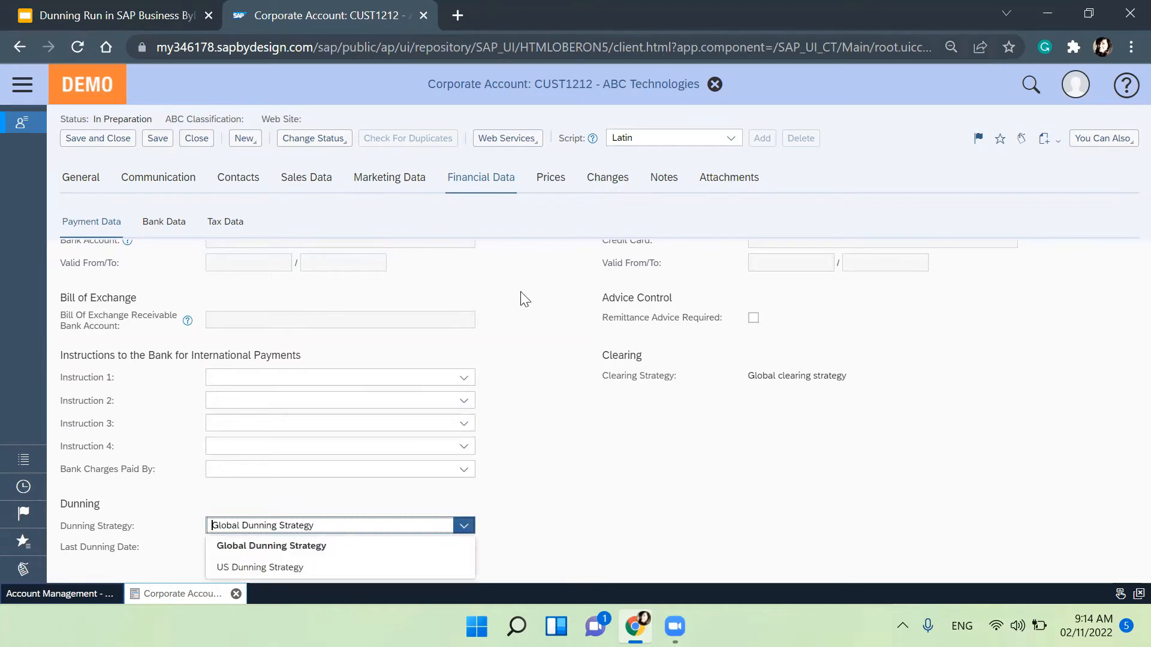
key(Down)
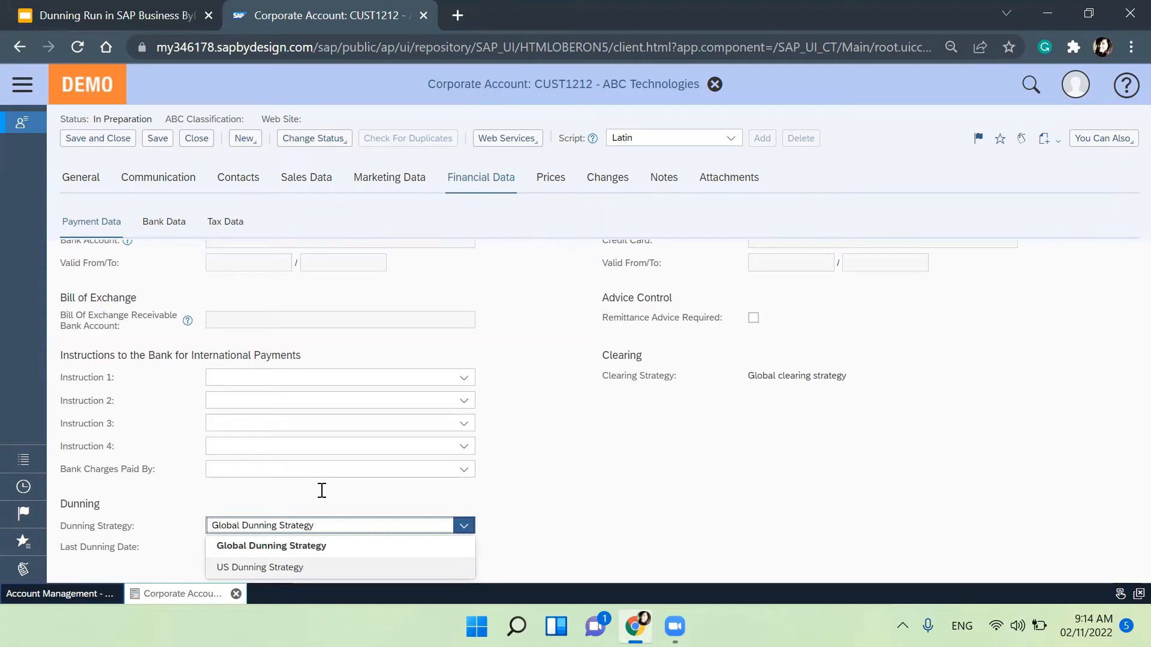
click(586, 483)
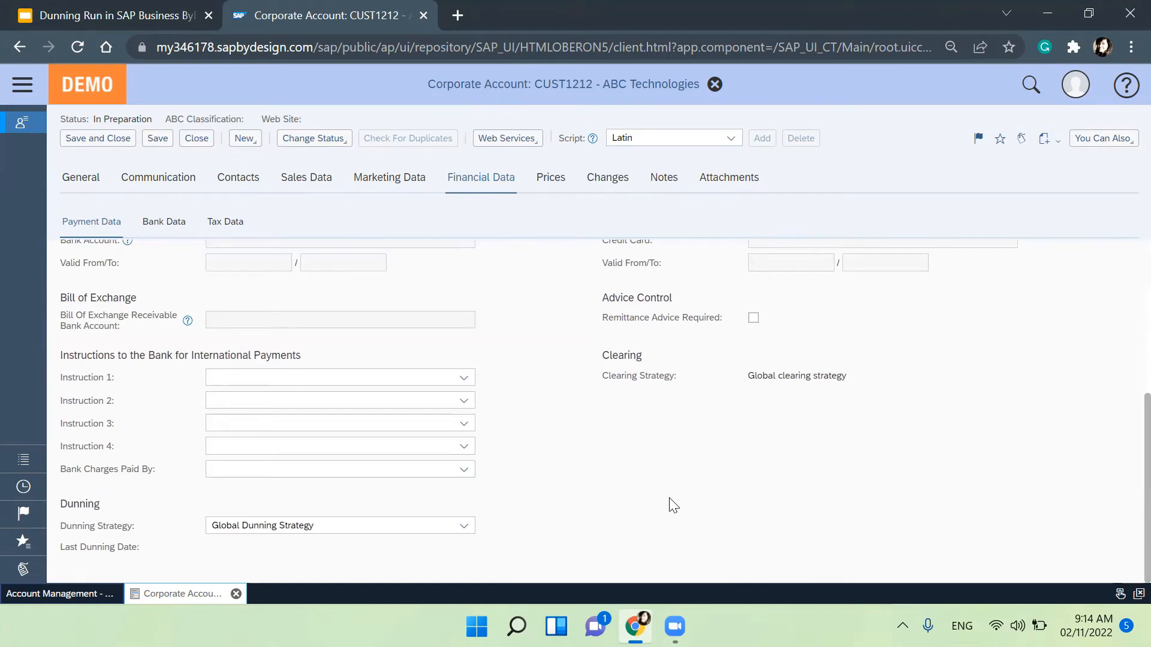
scroll(673, 505, up, 5)
click(196, 139)
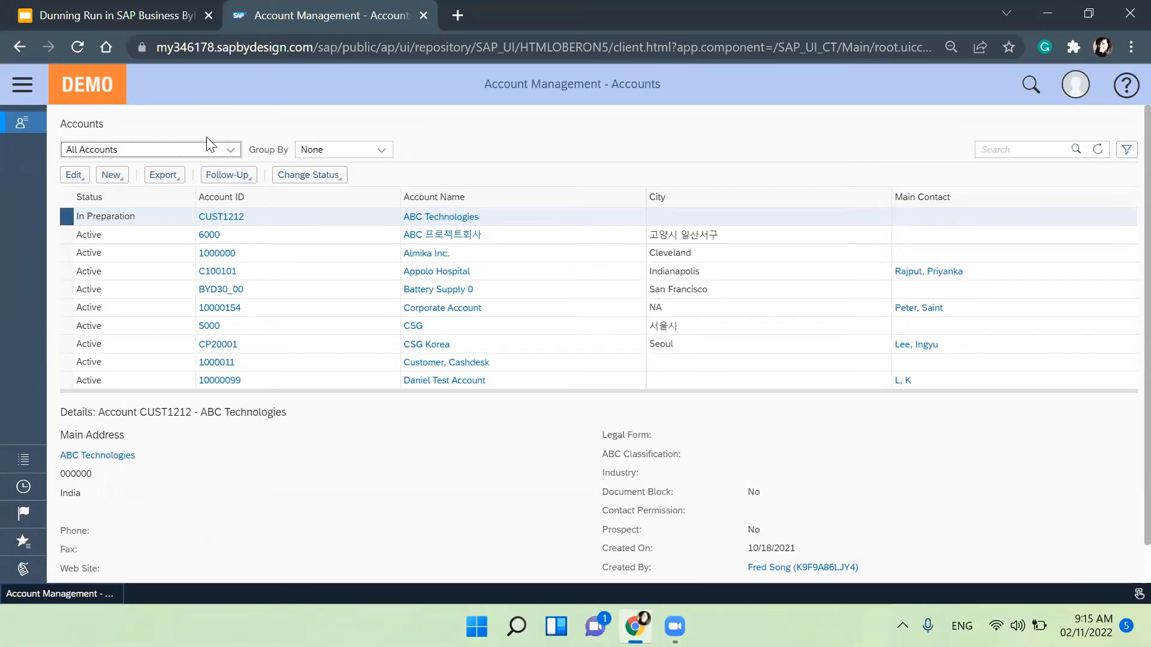
Search the work centers for "output" and open Output Channel Selection under Application and User Management.
click(22, 88)
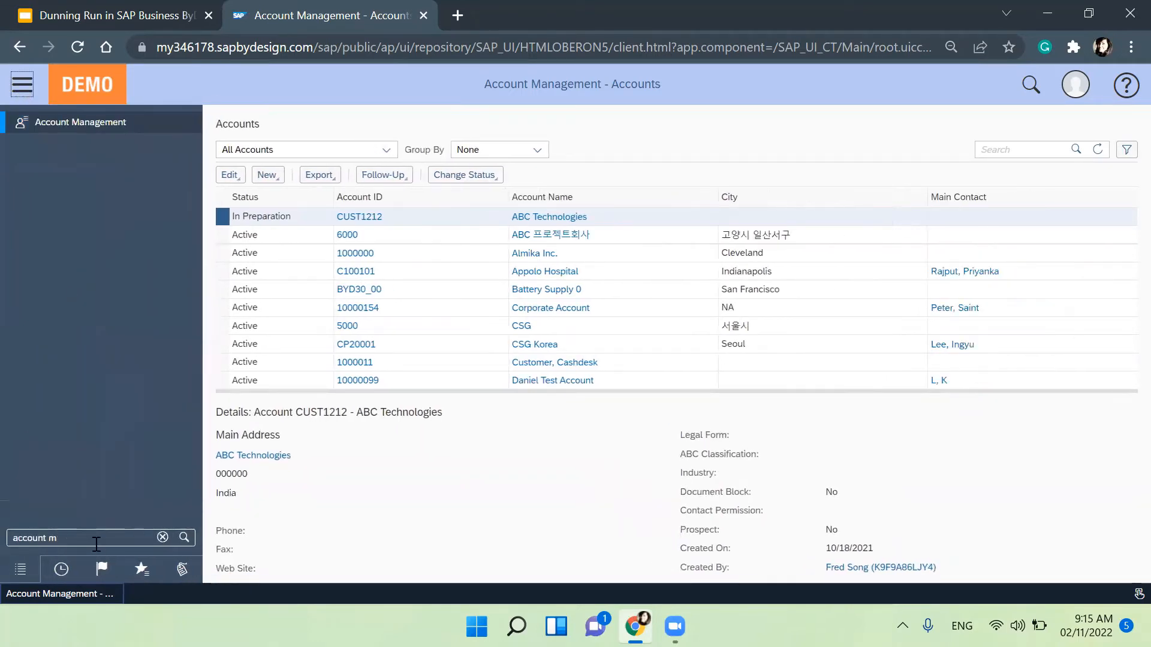
text(output)
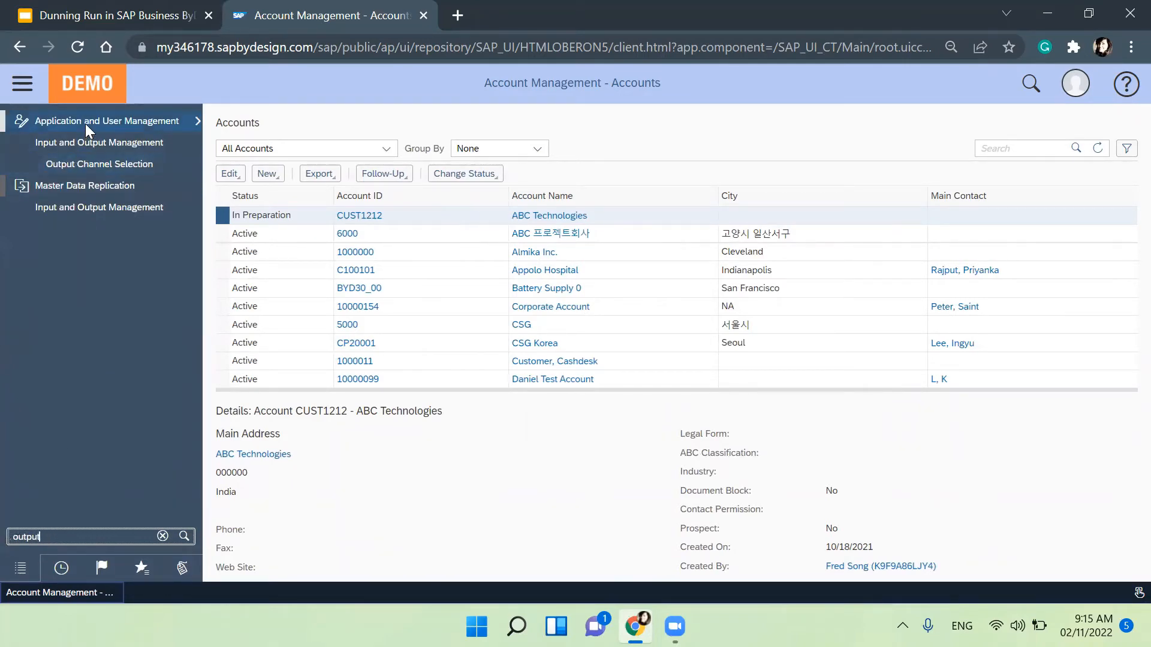
mouse_move(85, 124)
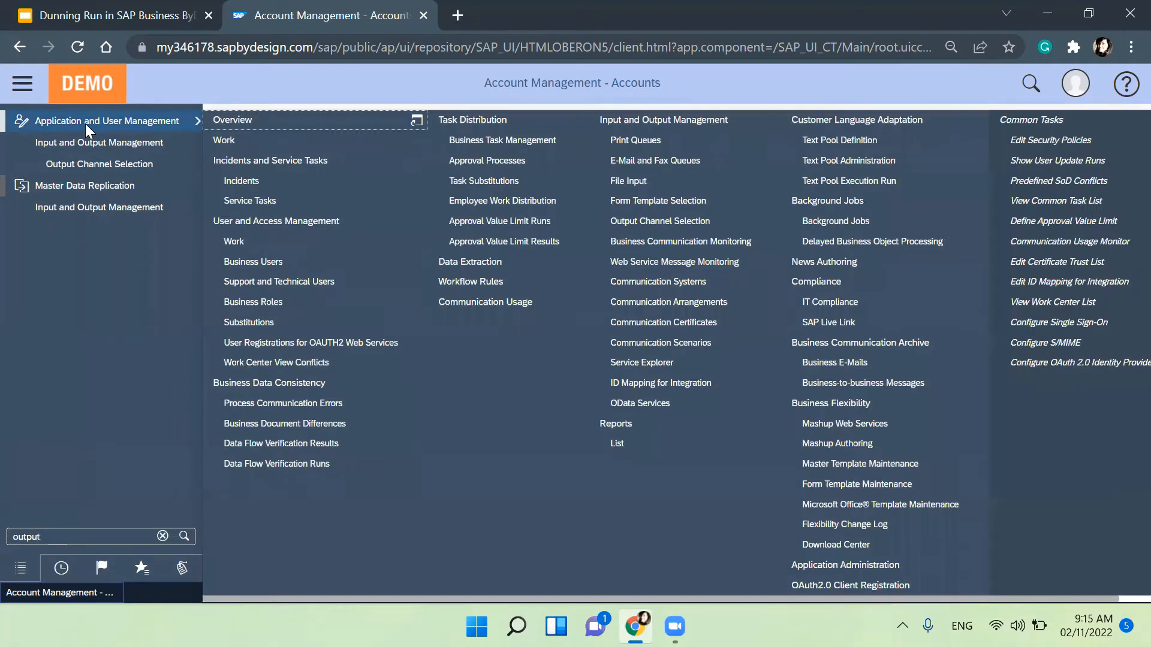
click(92, 163)
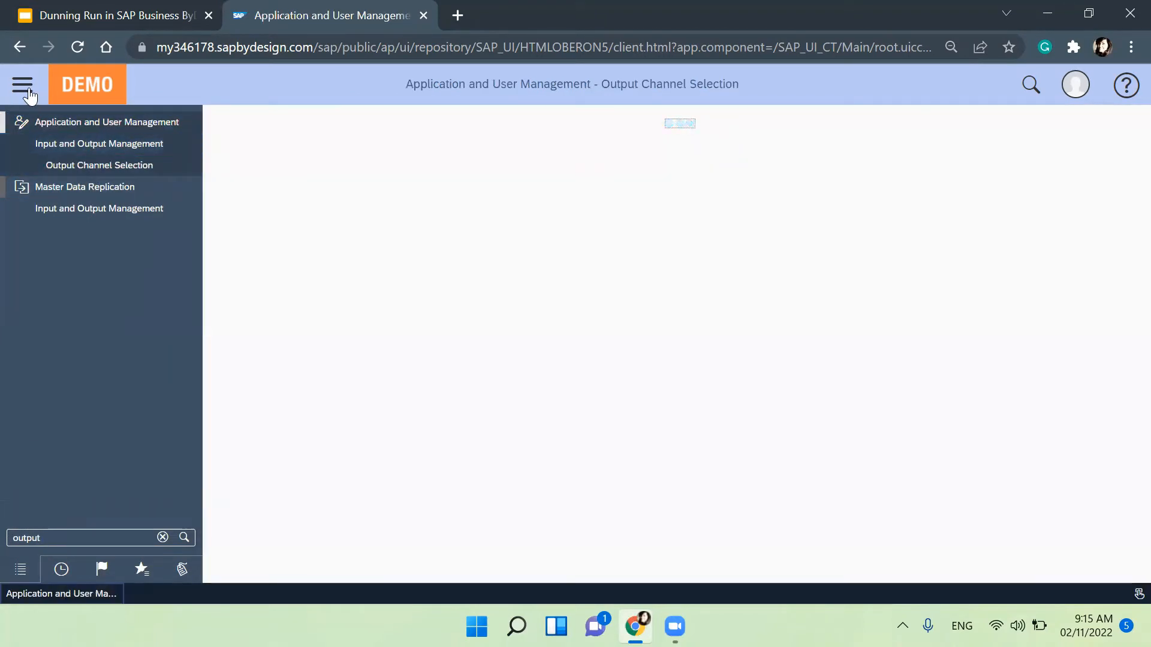
click(26, 88)
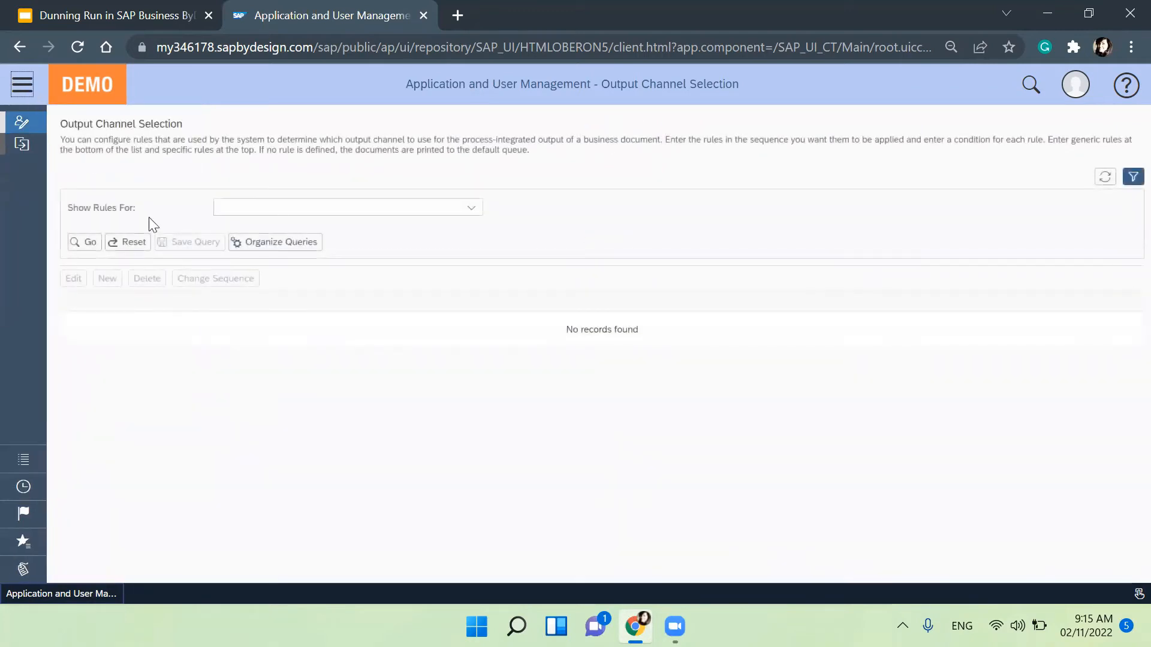
Show the output channel rules for Dunning Letter.
click(399, 212)
text(dunni)
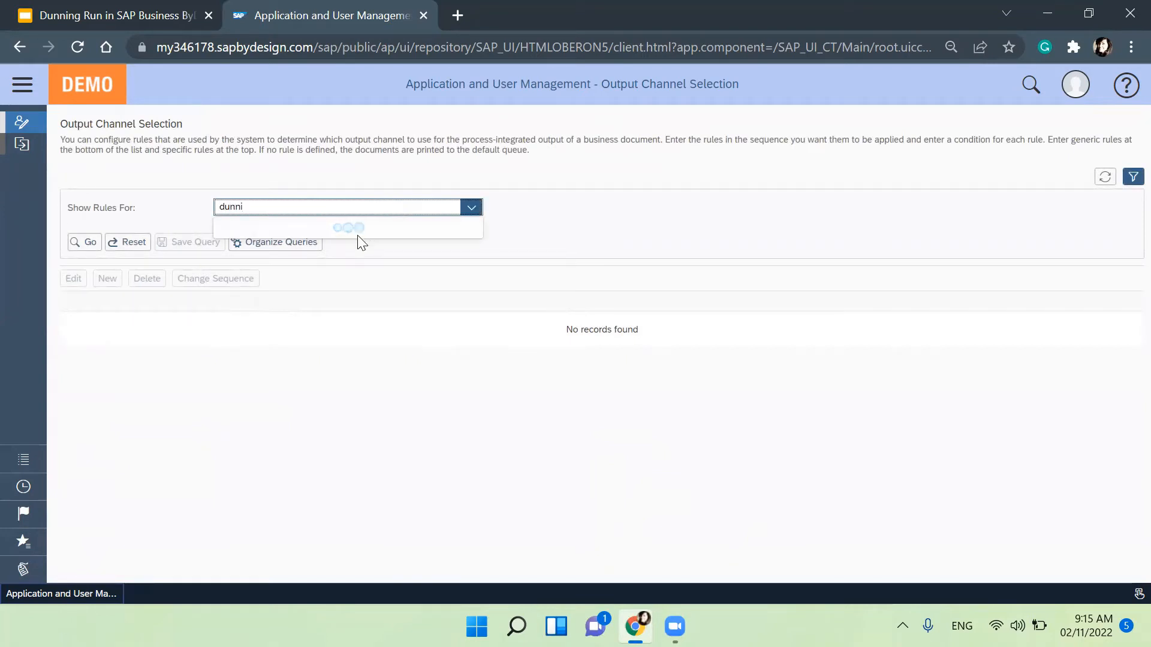
click(353, 231)
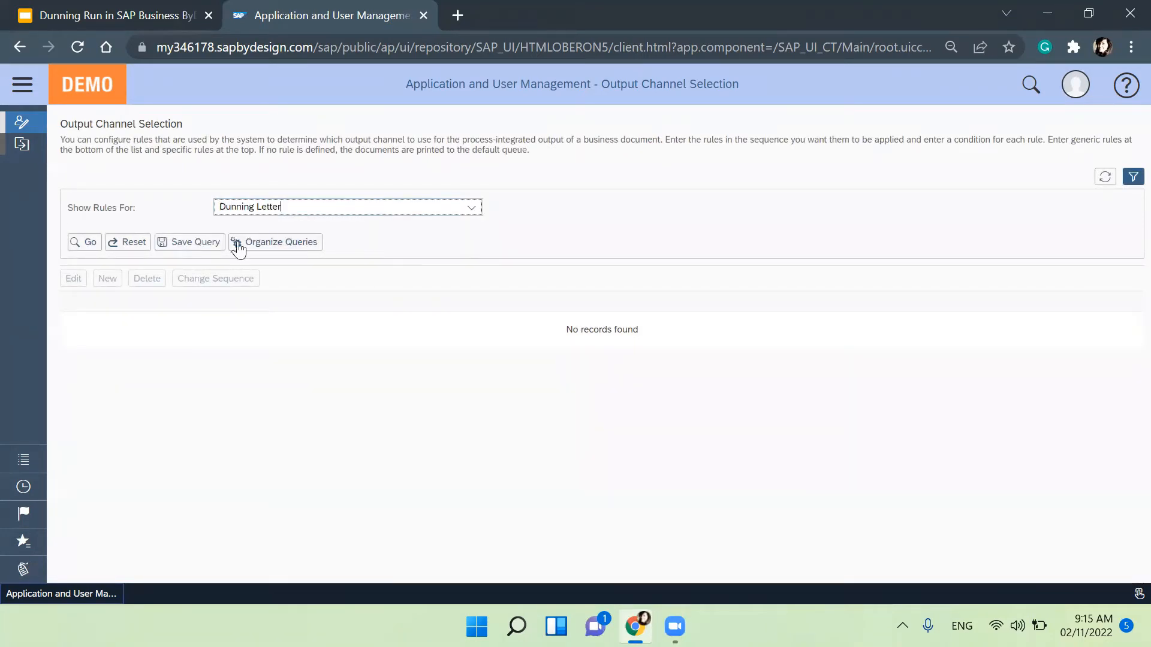
click(77, 241)
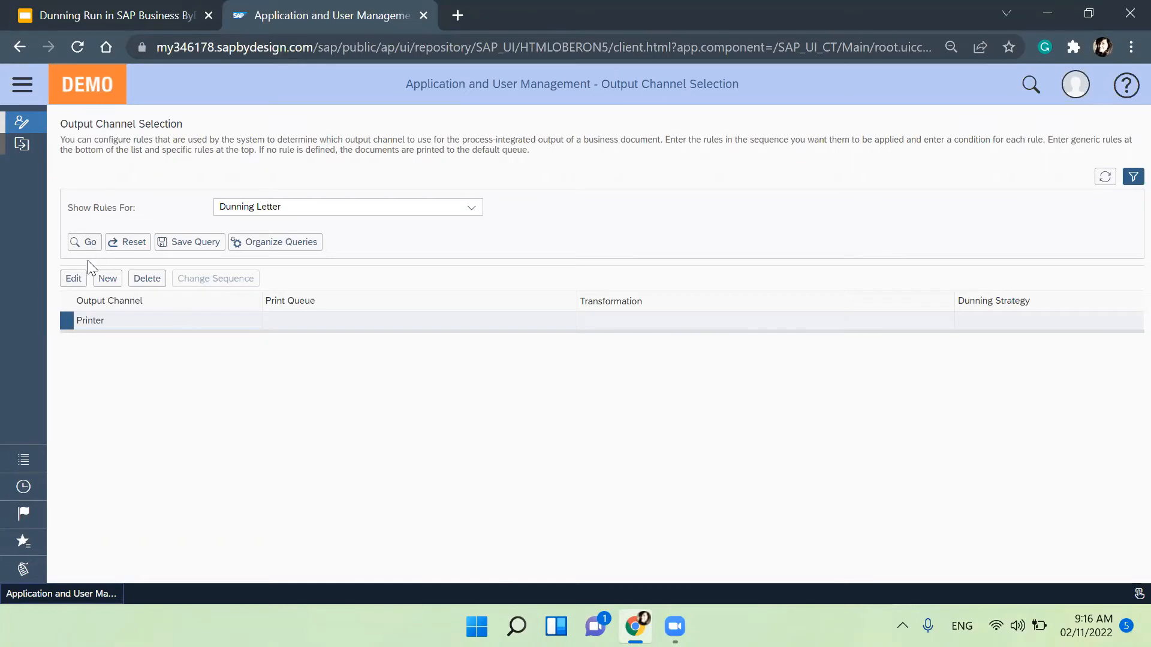
Edit the Dunning Letter's Printer rule and set its output channel to E-Mail.
click(74, 279)
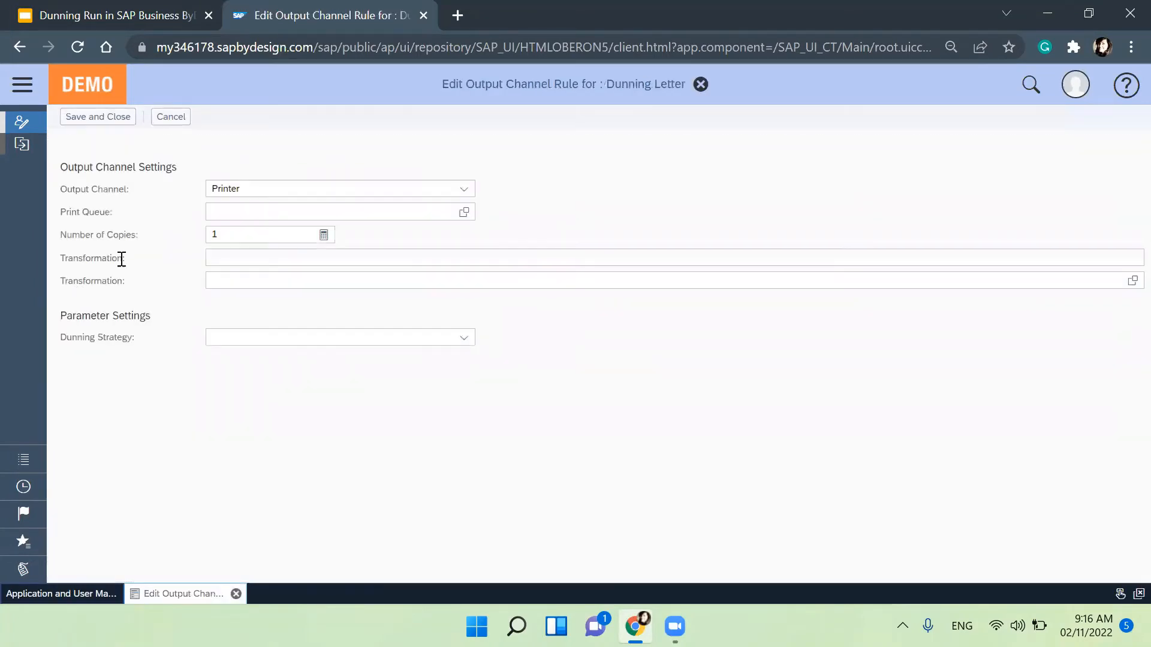
click(461, 189)
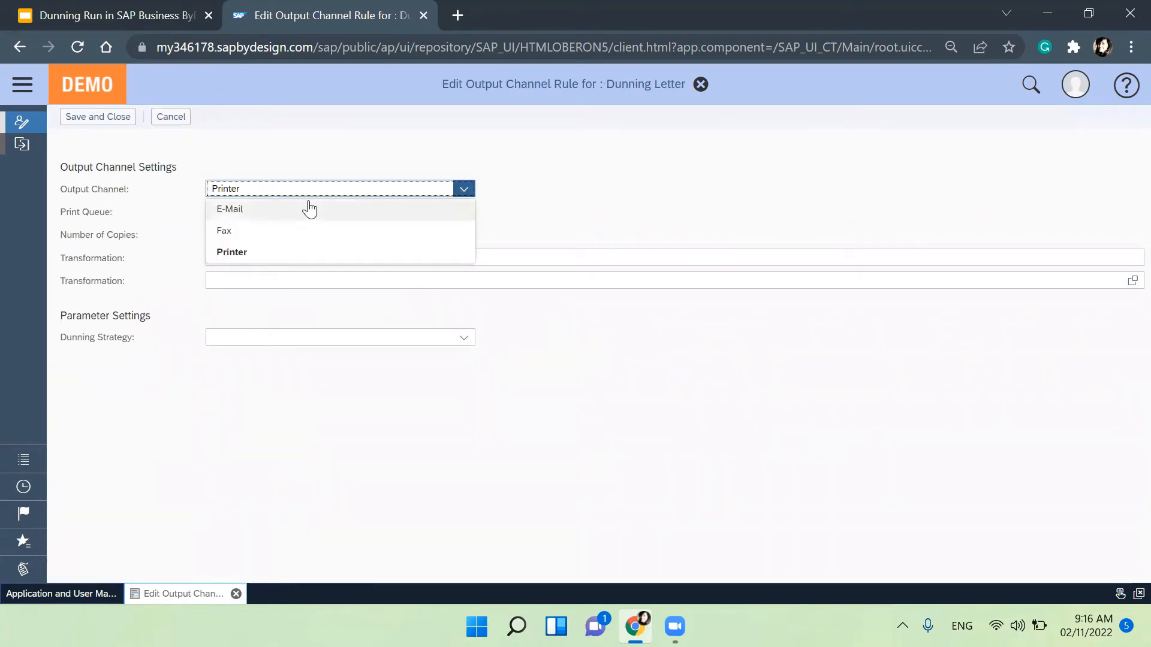
click(235, 213)
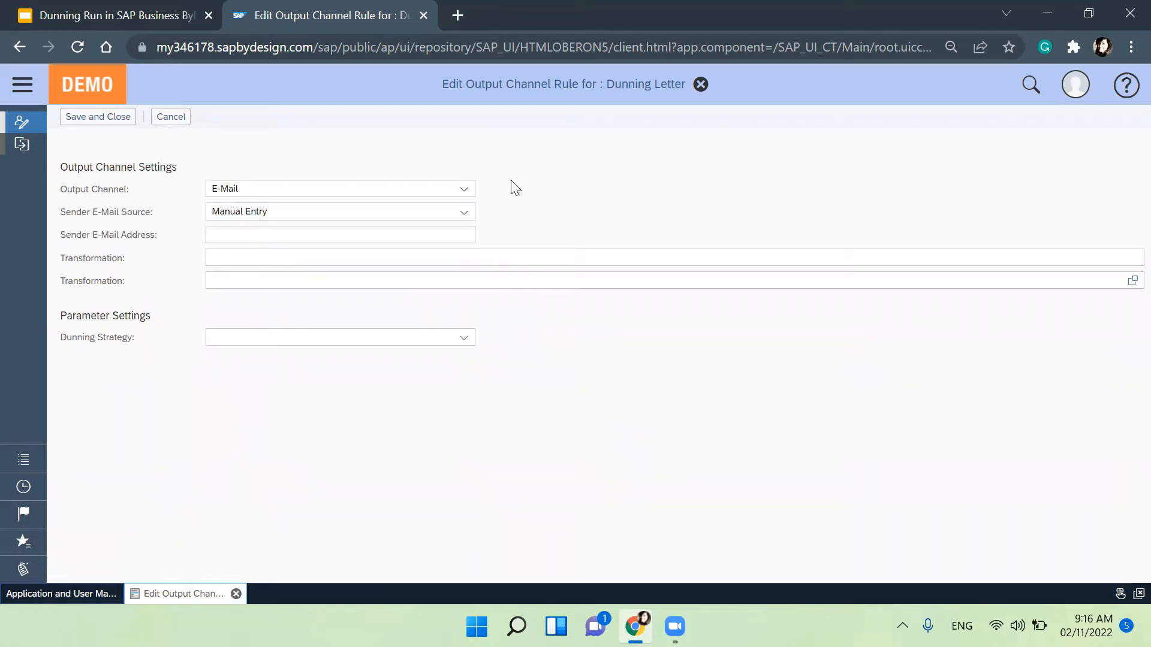
Set the sender e-mail source of the Dunning Letter output channel rule to Company.
click(465, 216)
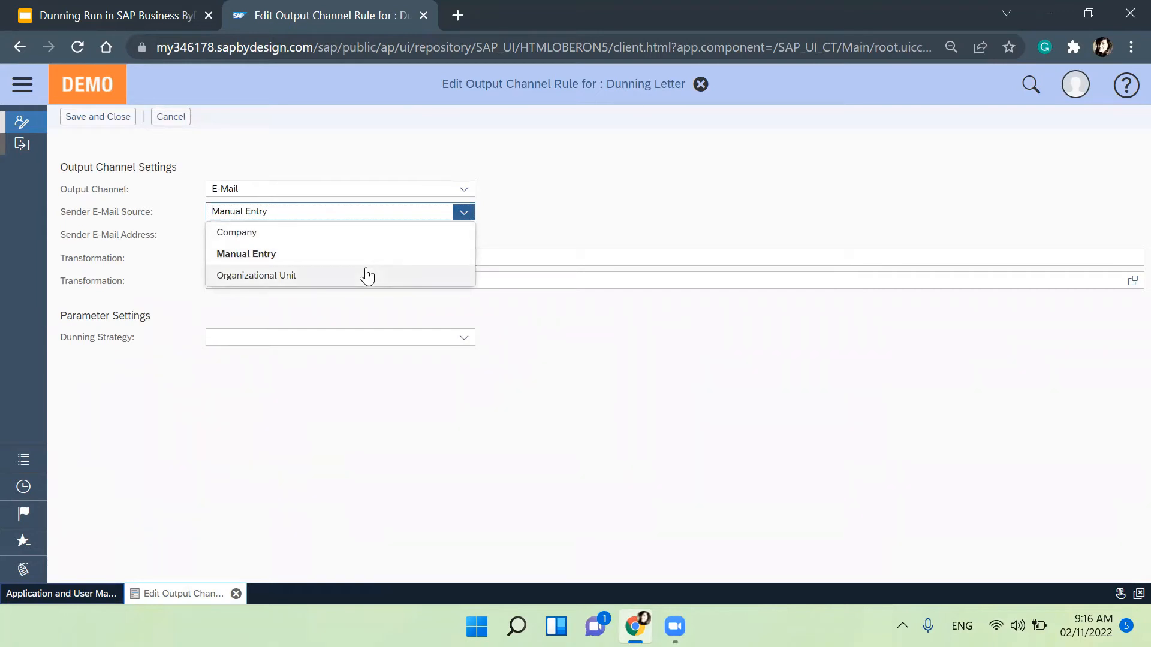
click(265, 352)
click(270, 236)
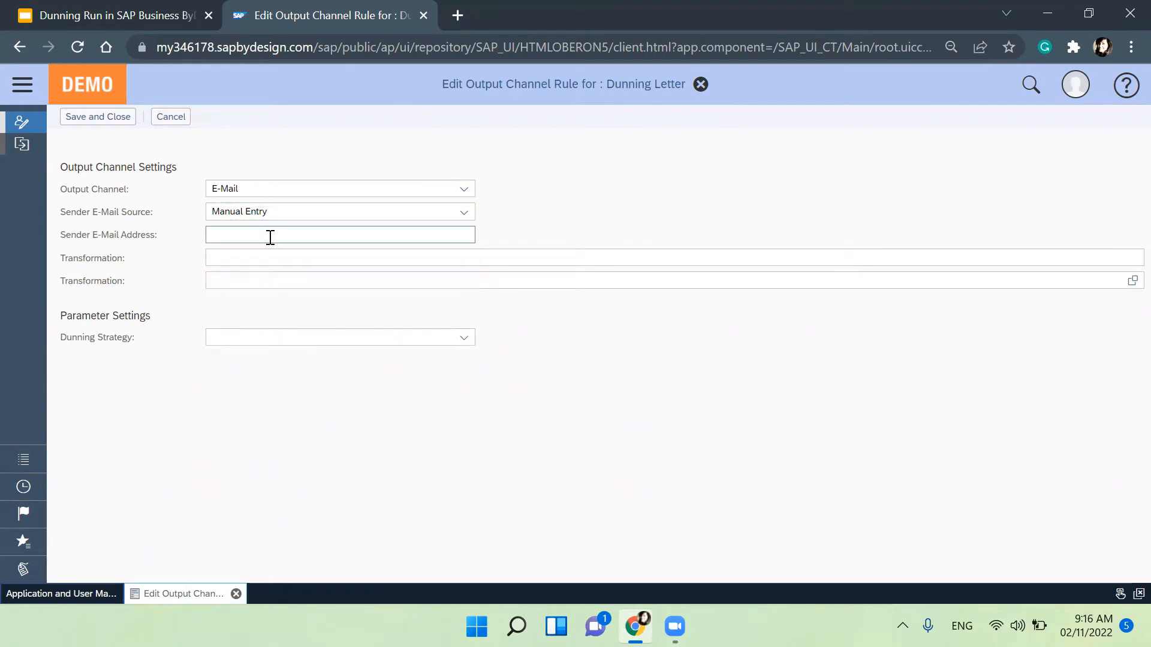
click(464, 213)
click(327, 234)
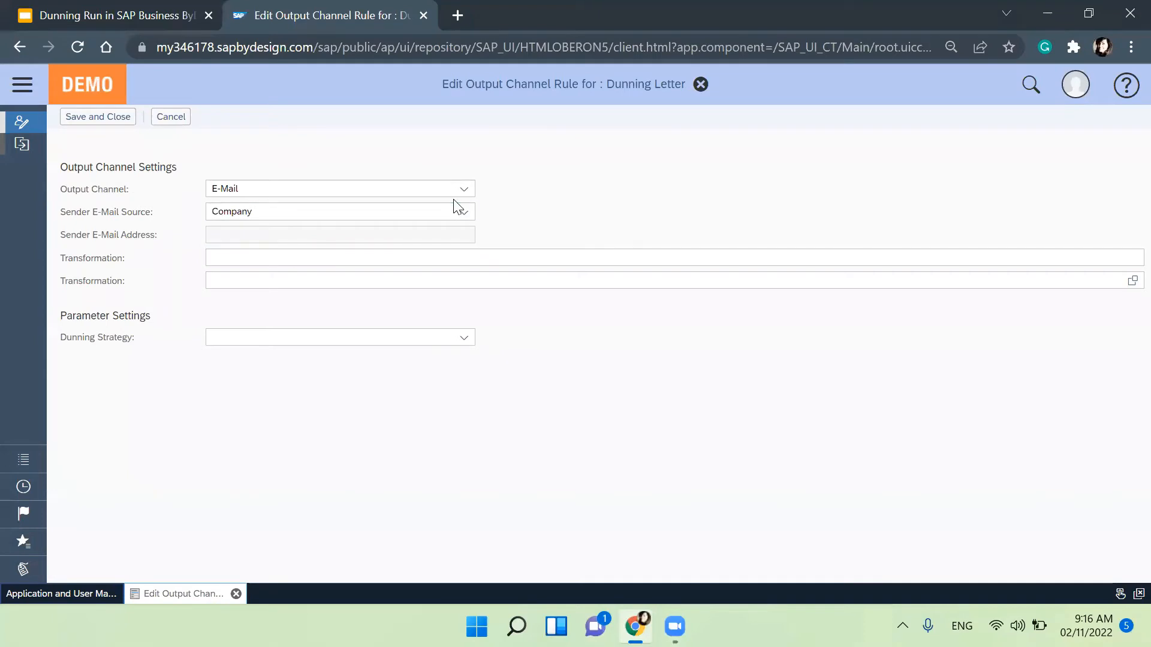
Review the transformation fields, their value selection and the dunning strategy options of the output channel rule.
click(287, 258)
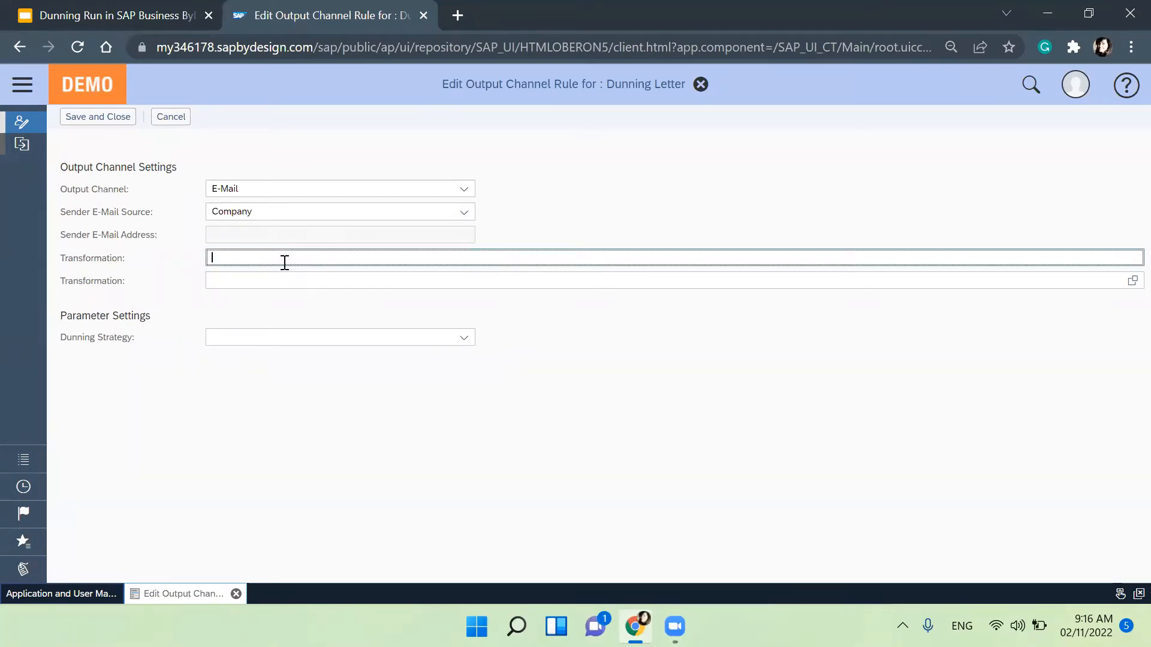
click(274, 279)
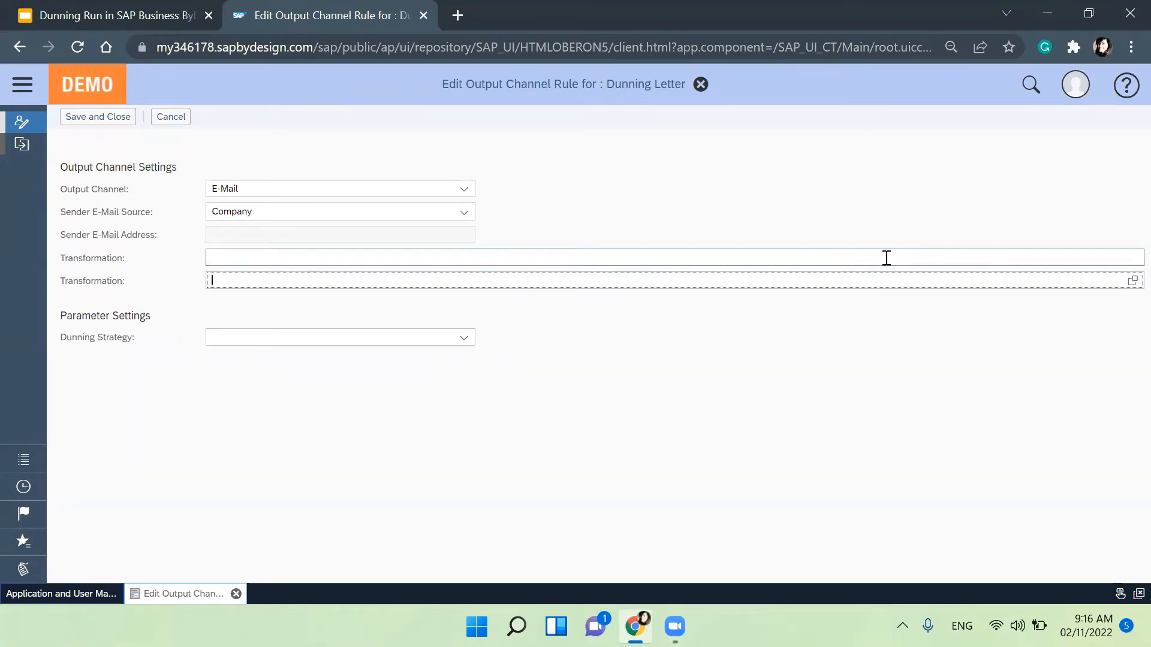
click(1131, 280)
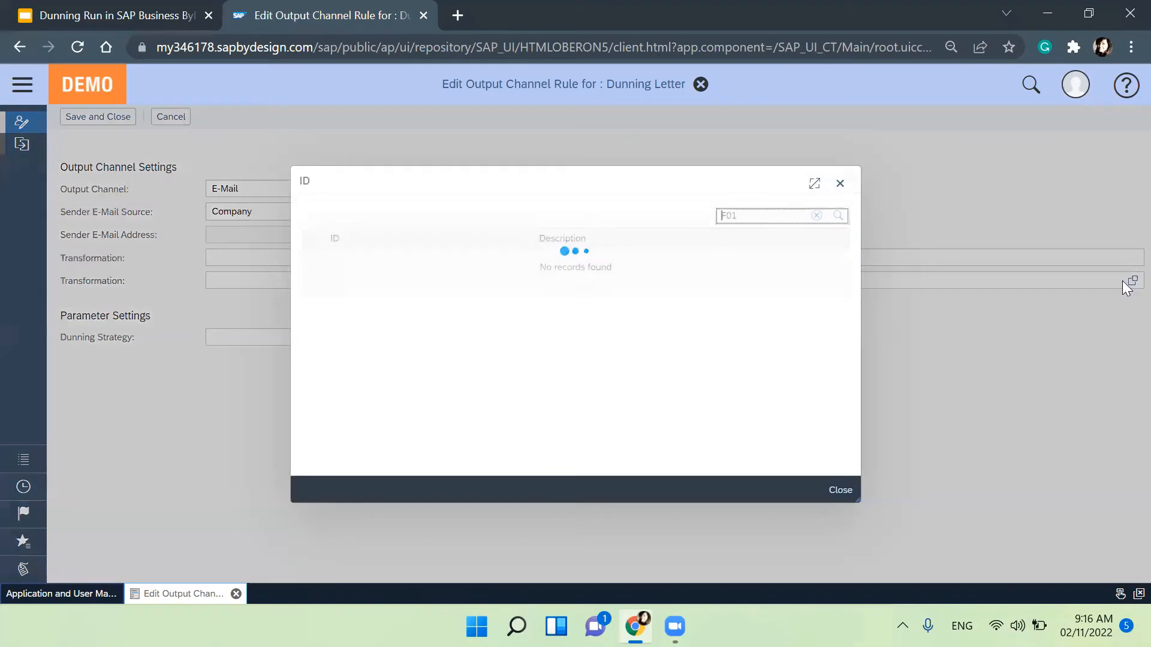
click(838, 192)
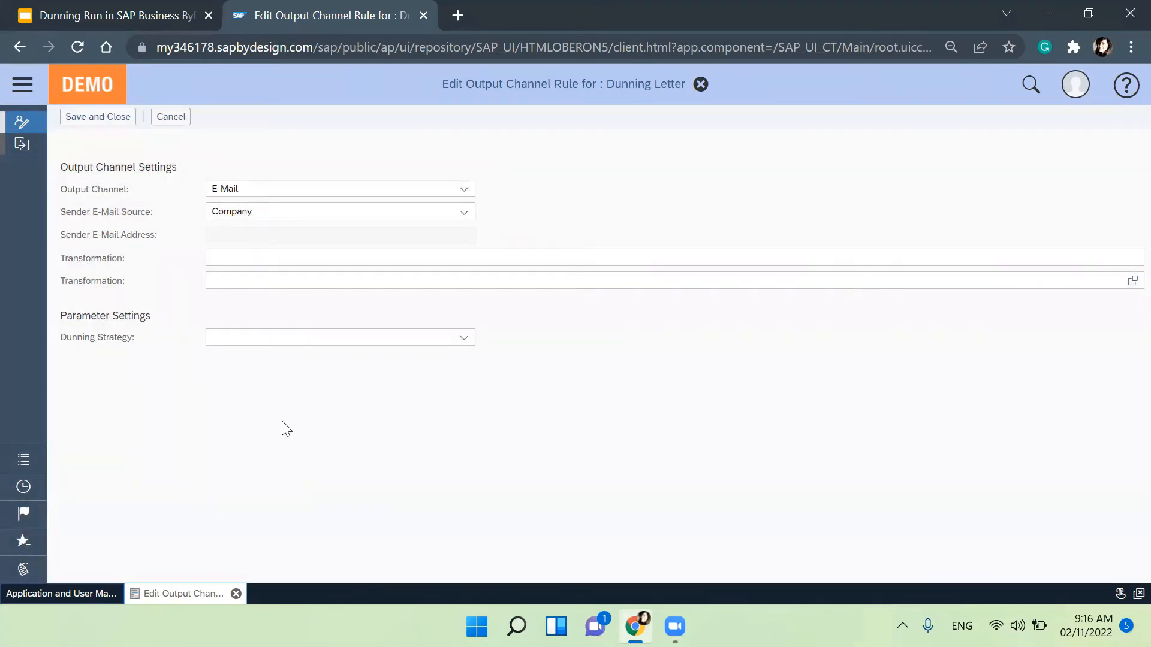
click(464, 338)
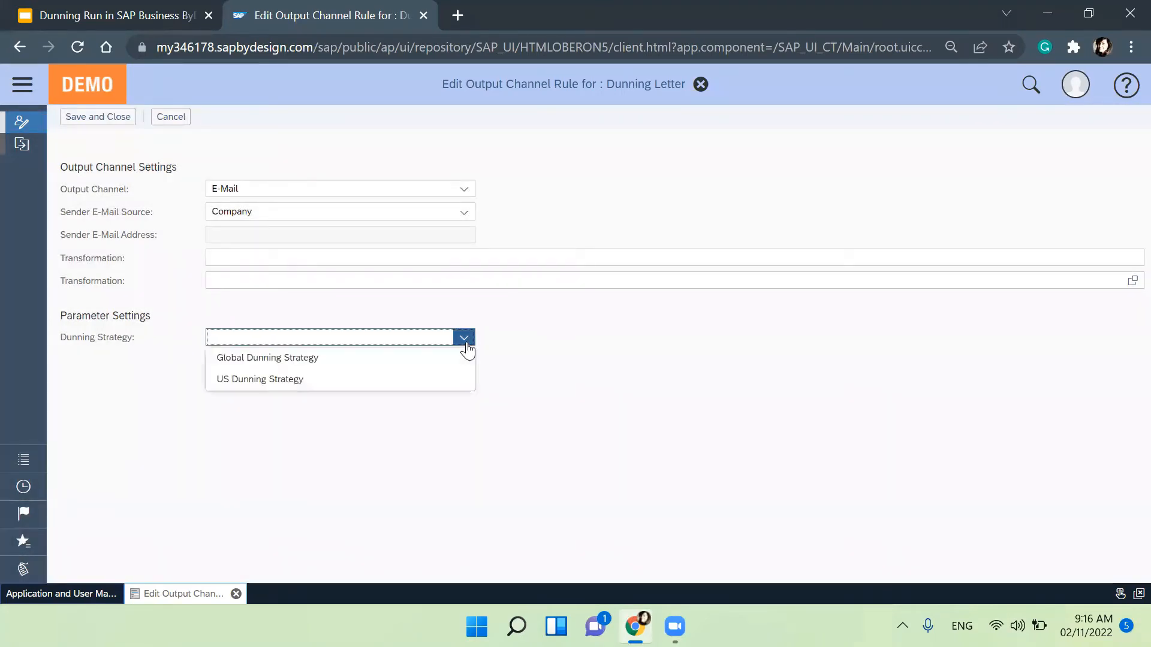
click(368, 462)
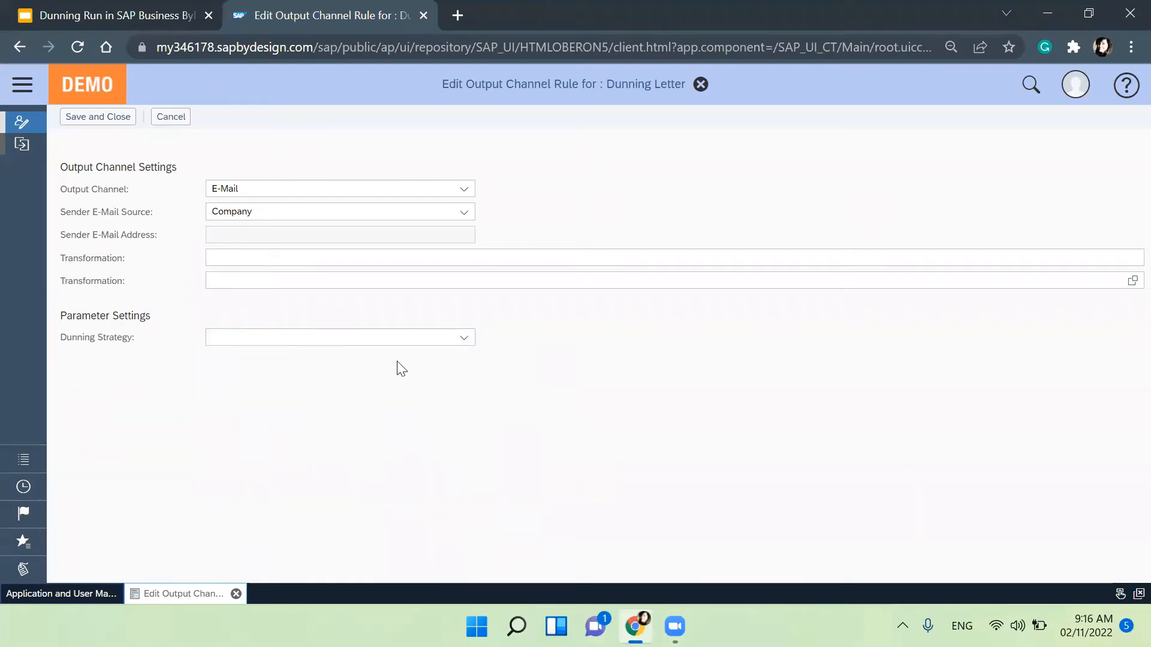
Check the output channel choice, save and close the rule, and refresh the Dunning Letter rules list.
click(288, 189)
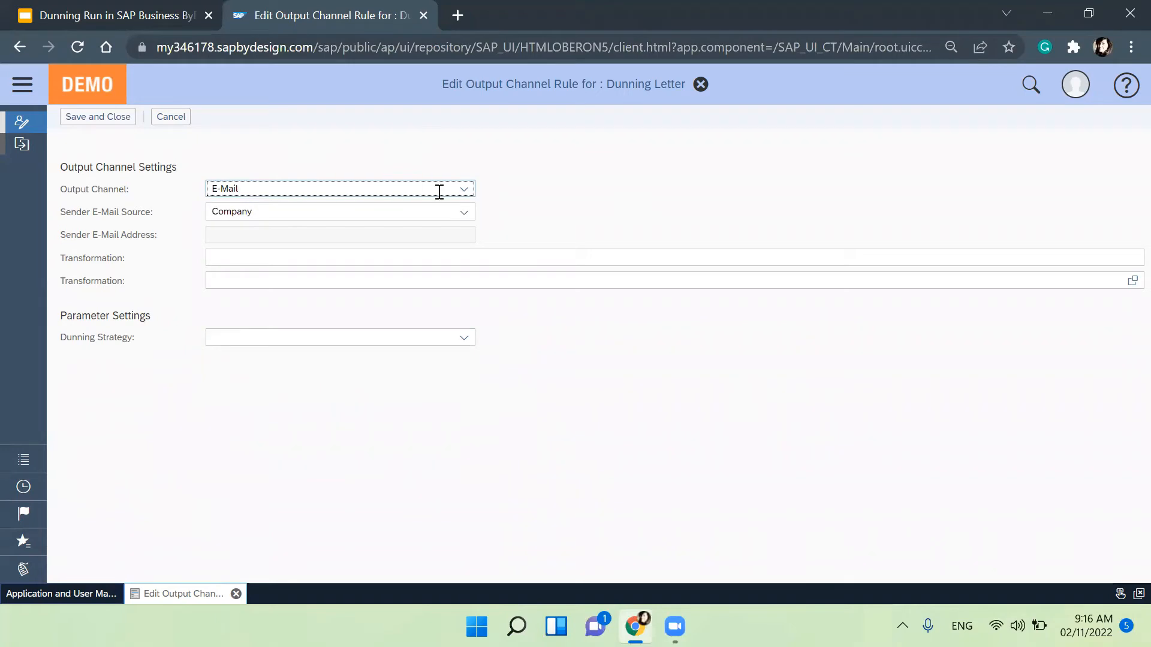
click(463, 188)
click(471, 141)
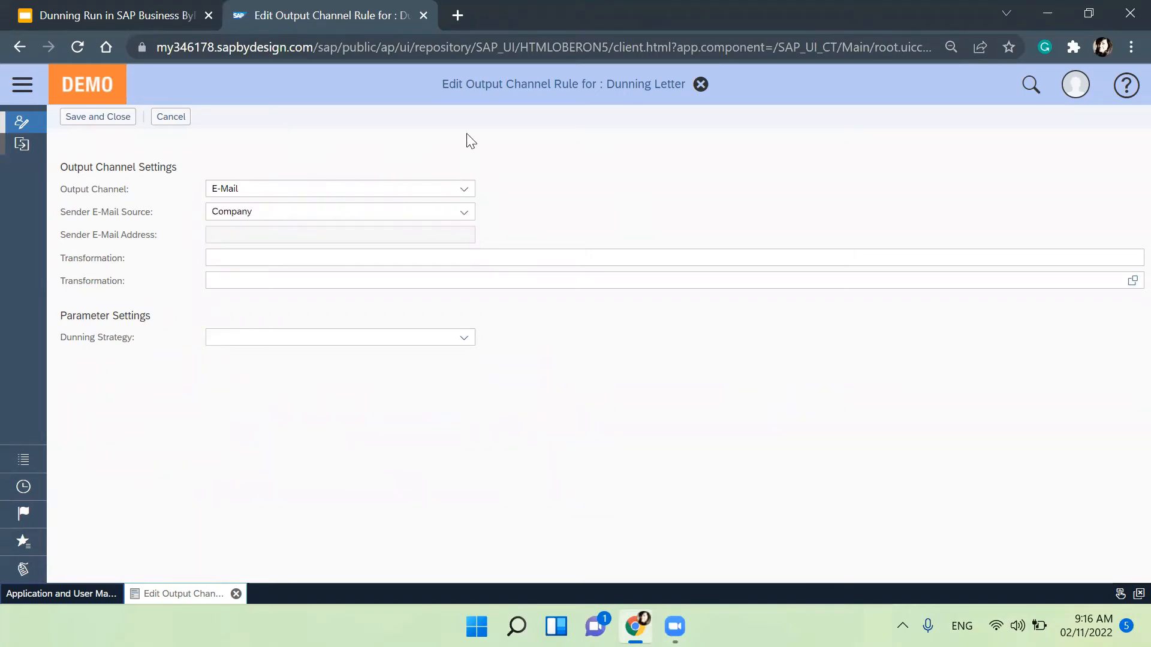
click(70, 117)
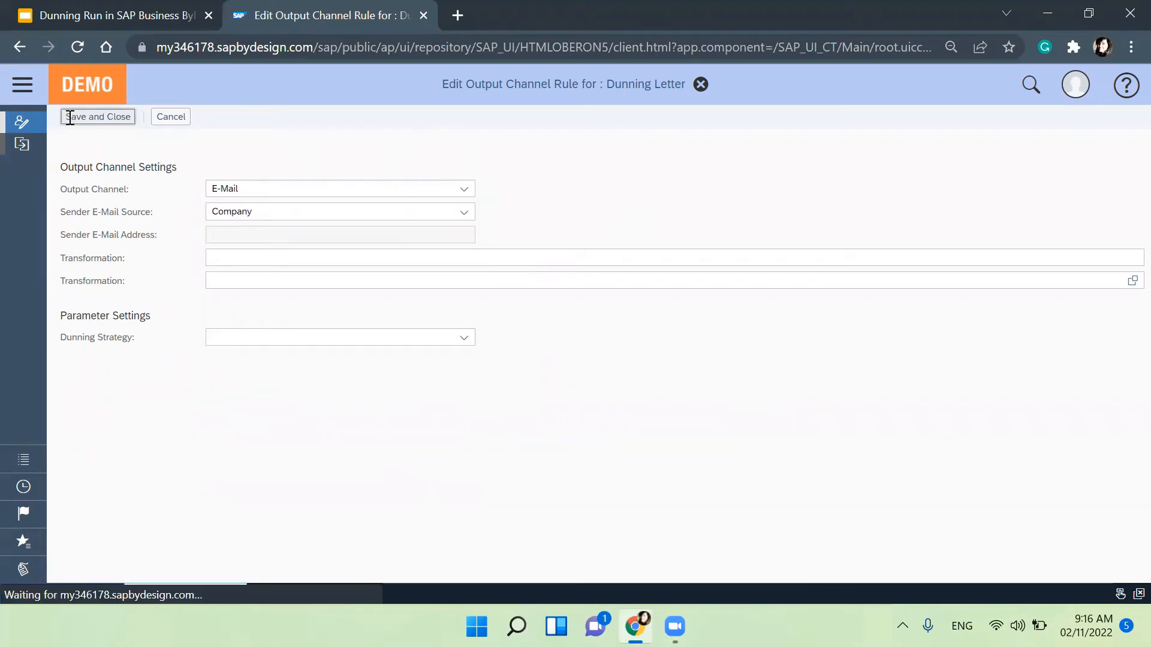
click(1105, 178)
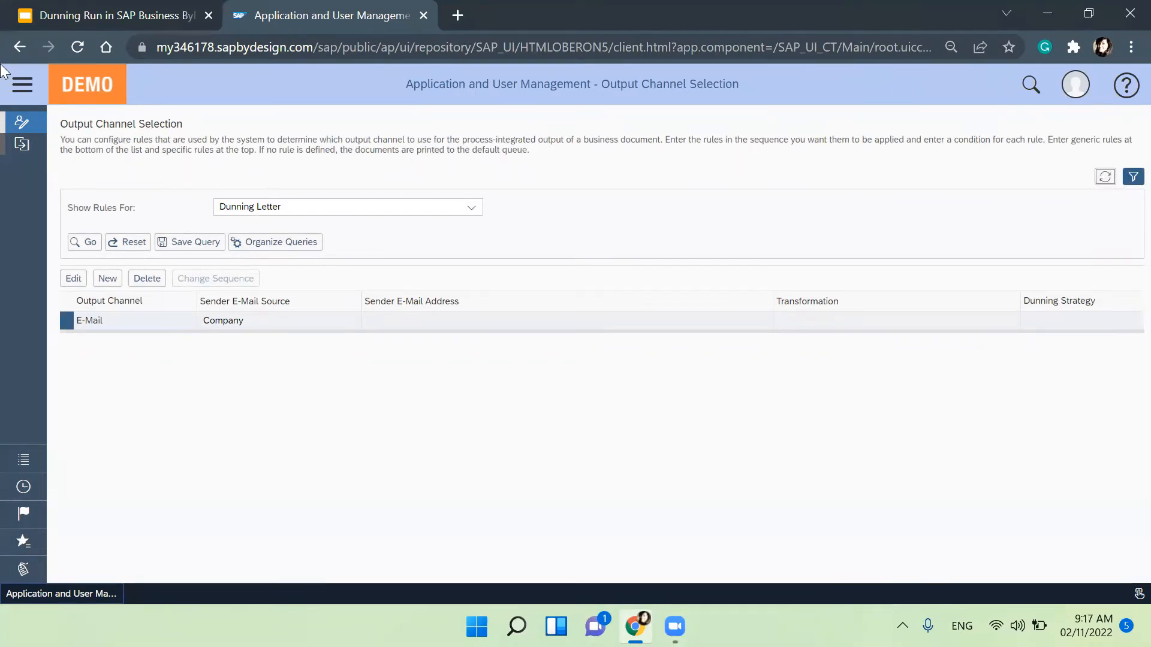
Search the work centers for "dunning", open Dunning Runs under Receivables and collapse the navigation.
click(21, 89)
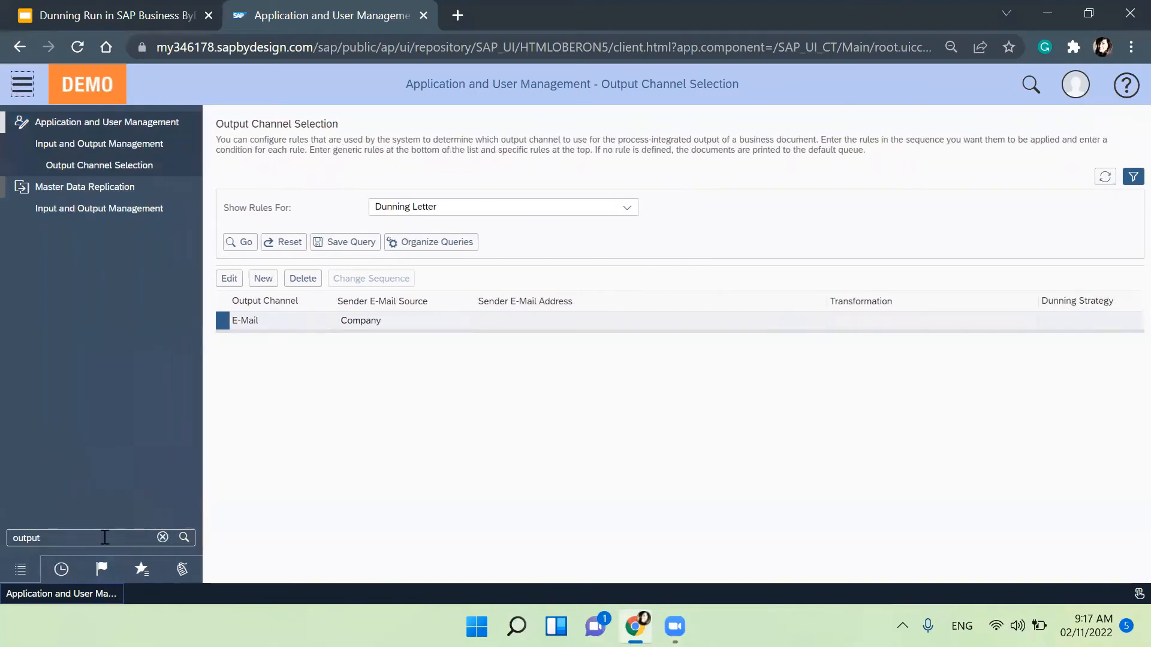
click(5, 536)
text(dunning)
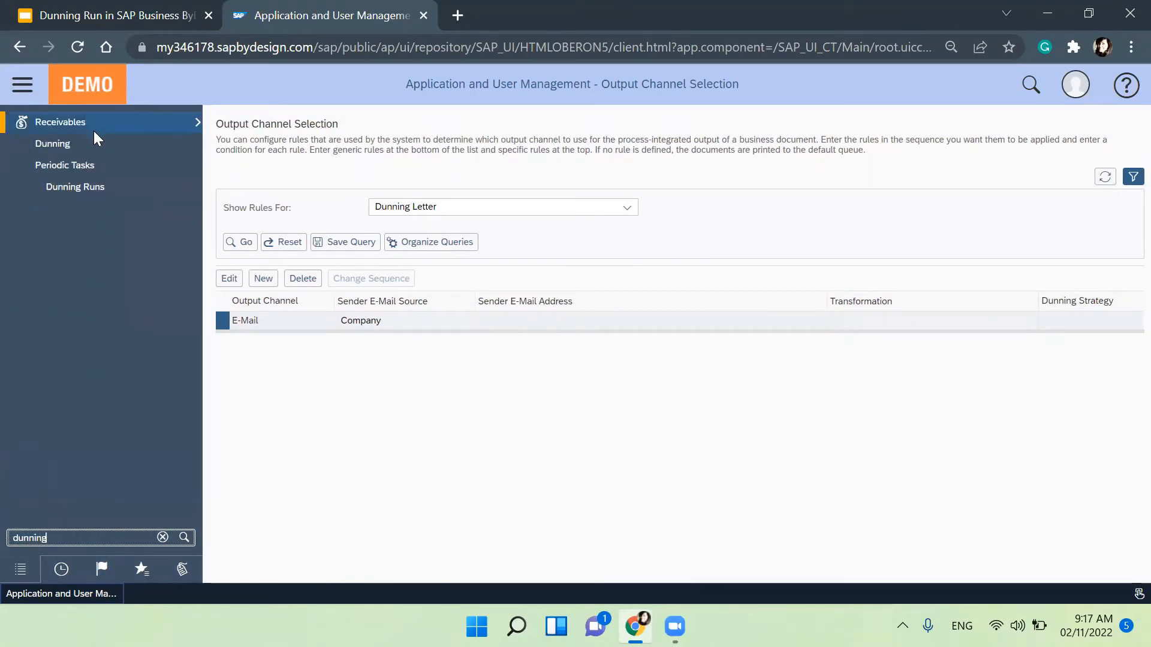
mouse_move(93, 131)
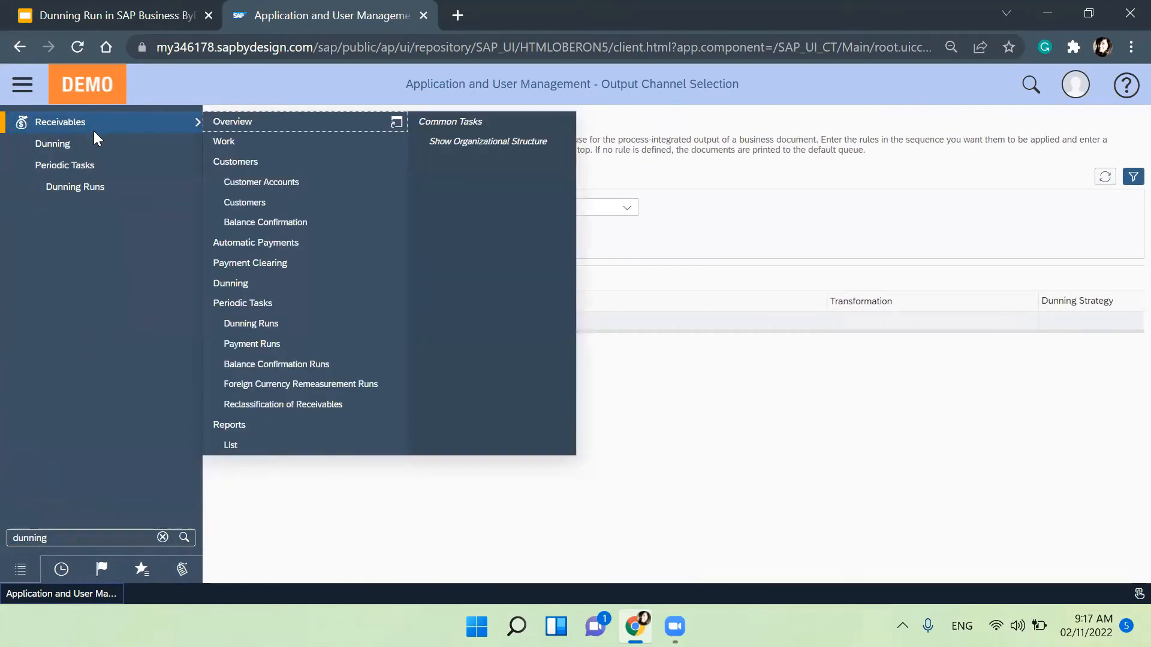
click(294, 321)
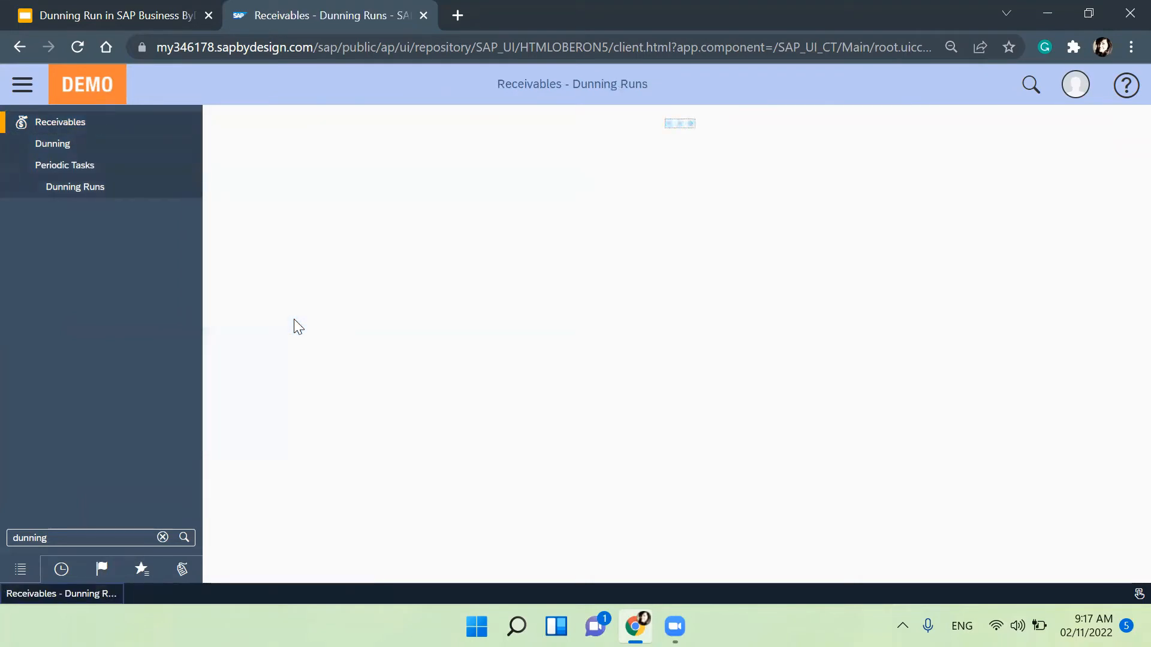
click(22, 84)
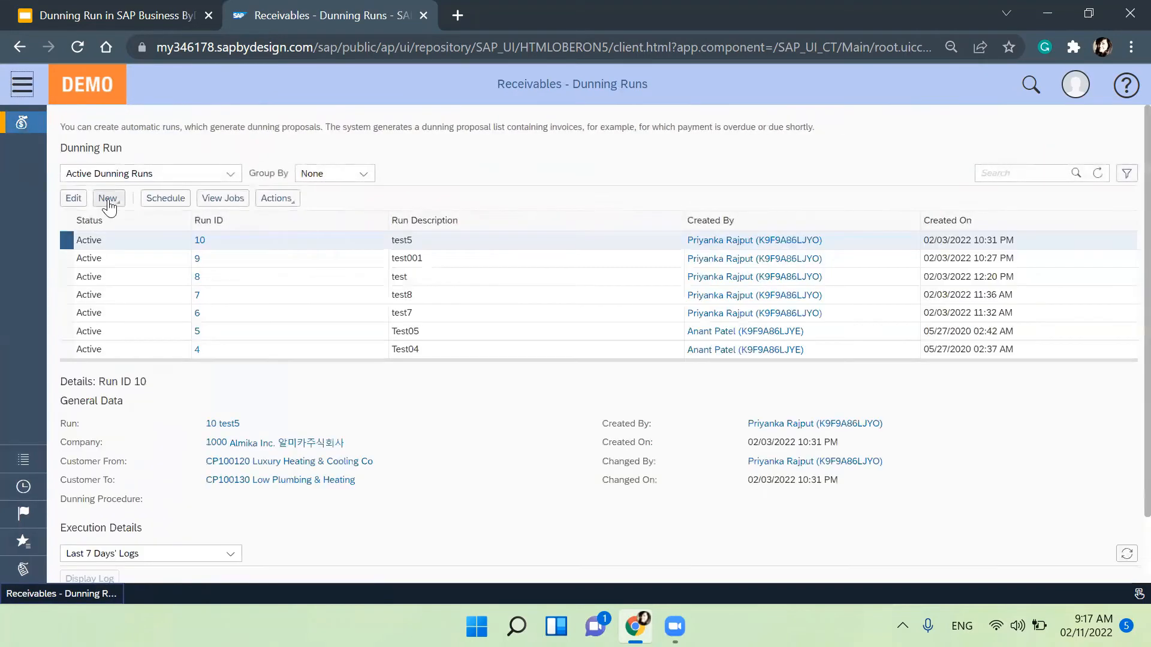
Create a new dunning run with the description "Dunning001" for company 1000, Almika Inc.
click(108, 199)
click(114, 224)
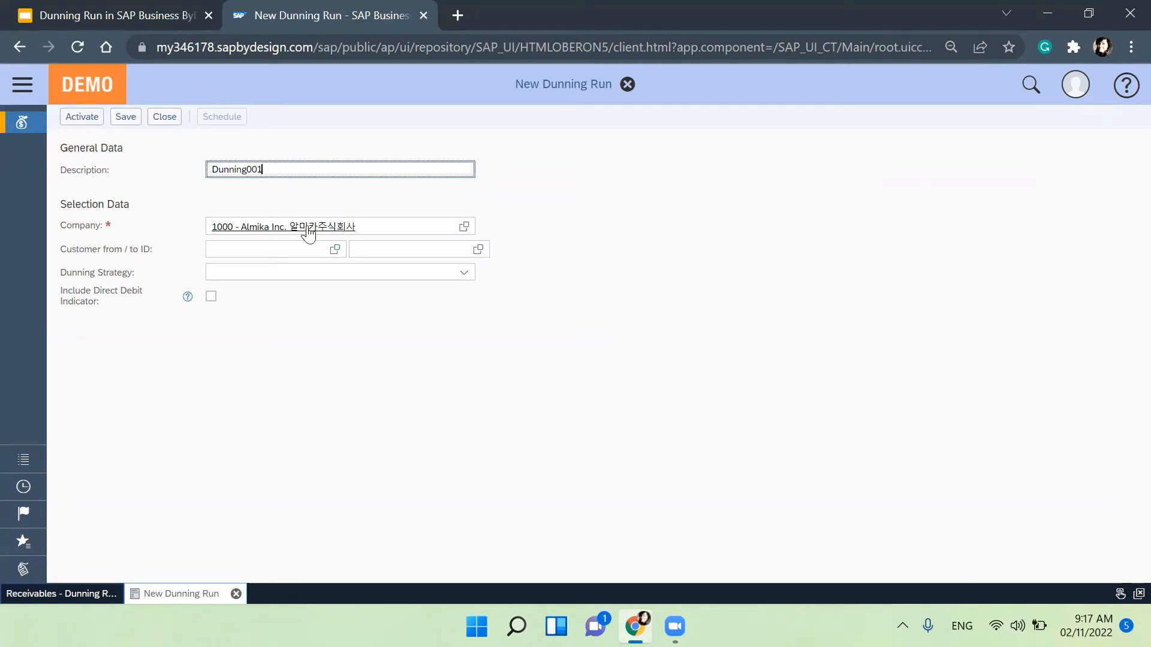
click(264, 229)
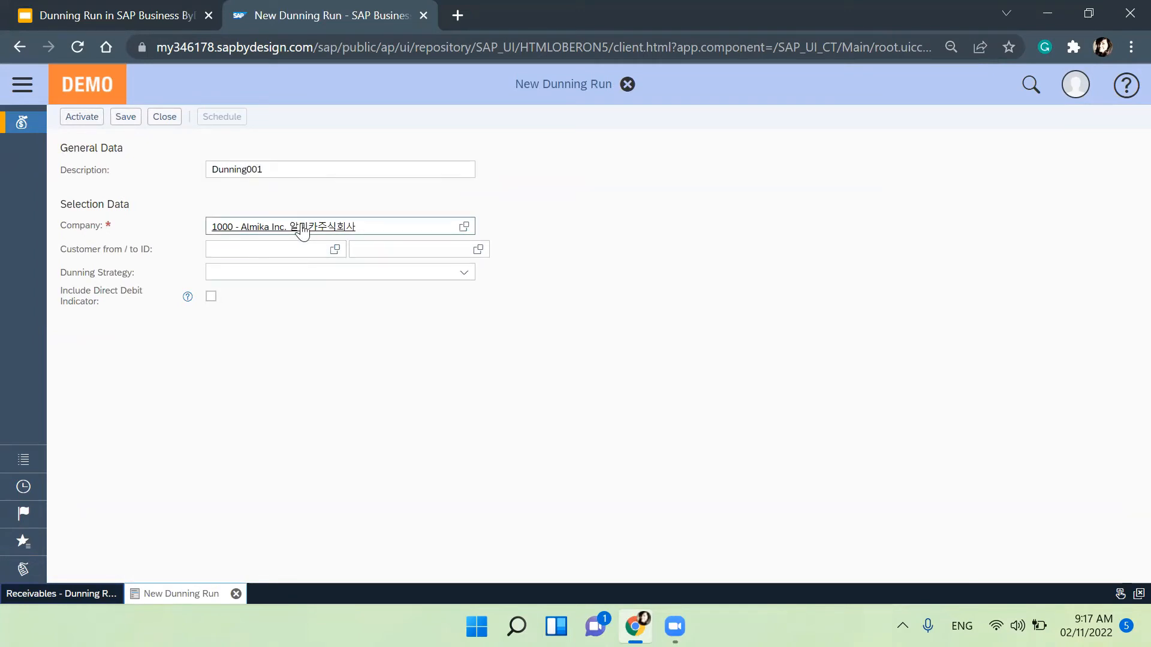
click(462, 228)
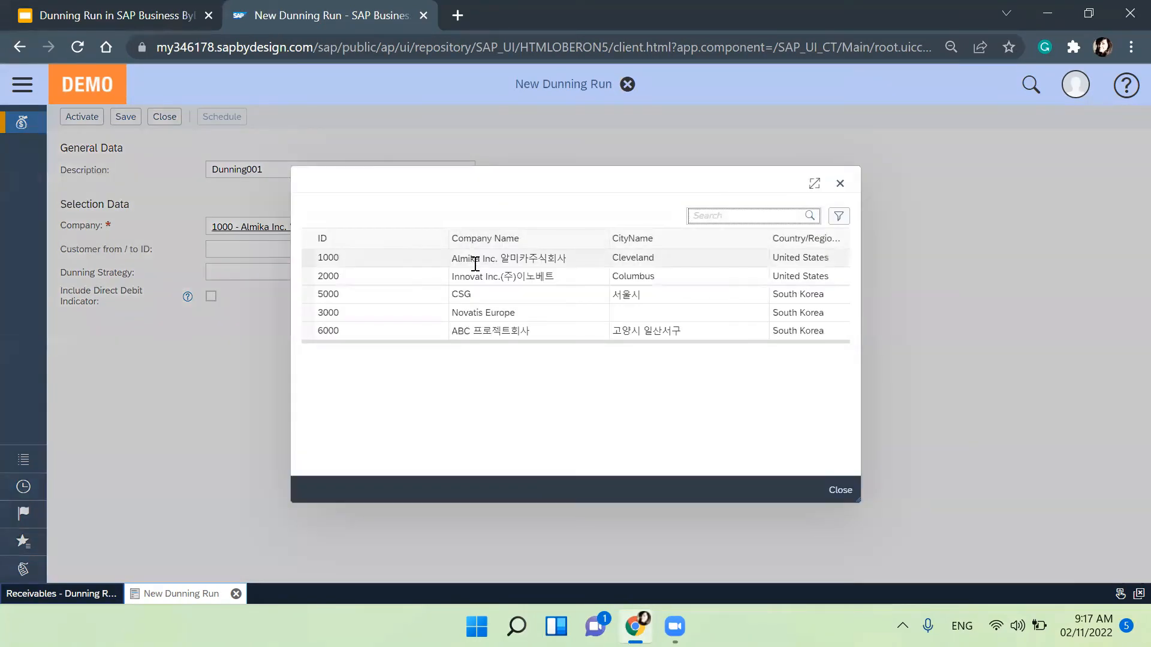
click(476, 264)
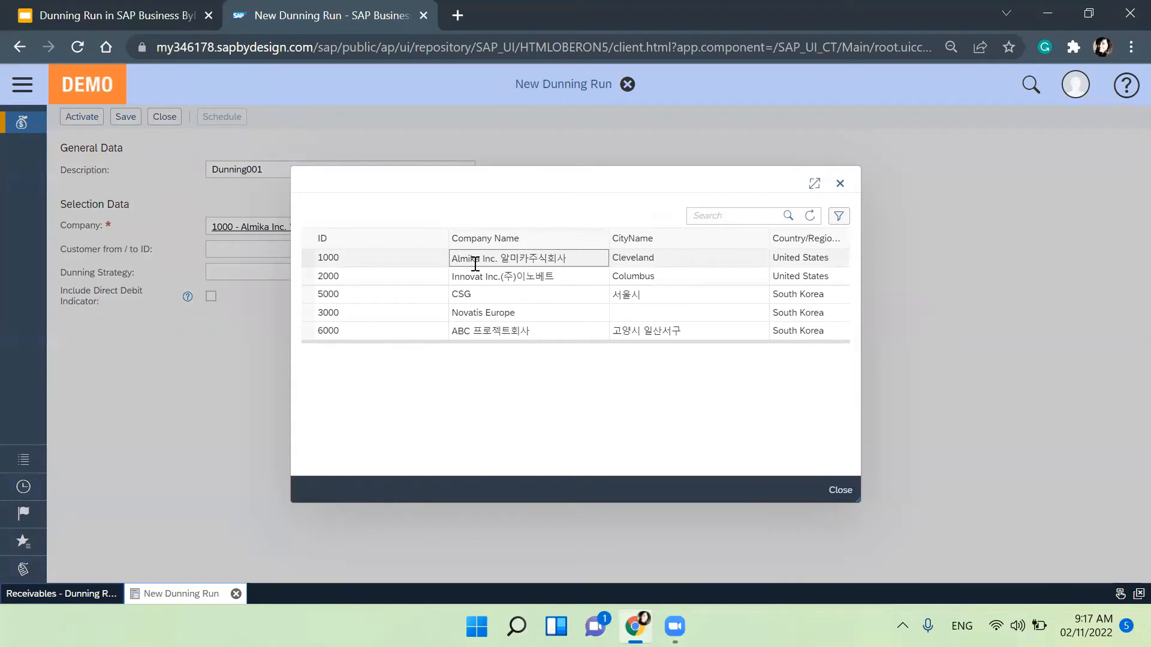
click(475, 264)
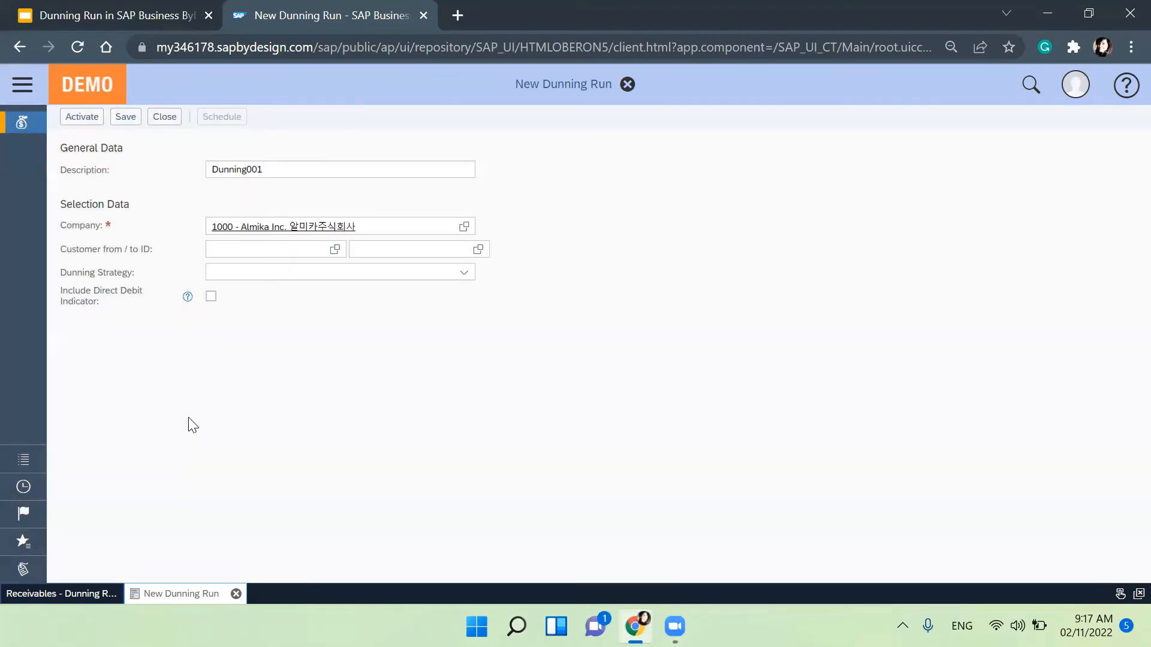
Set the dunning run's customer range from Luxury Heating & Cooling Co to Sauter AG Switzerland.
click(344, 251)
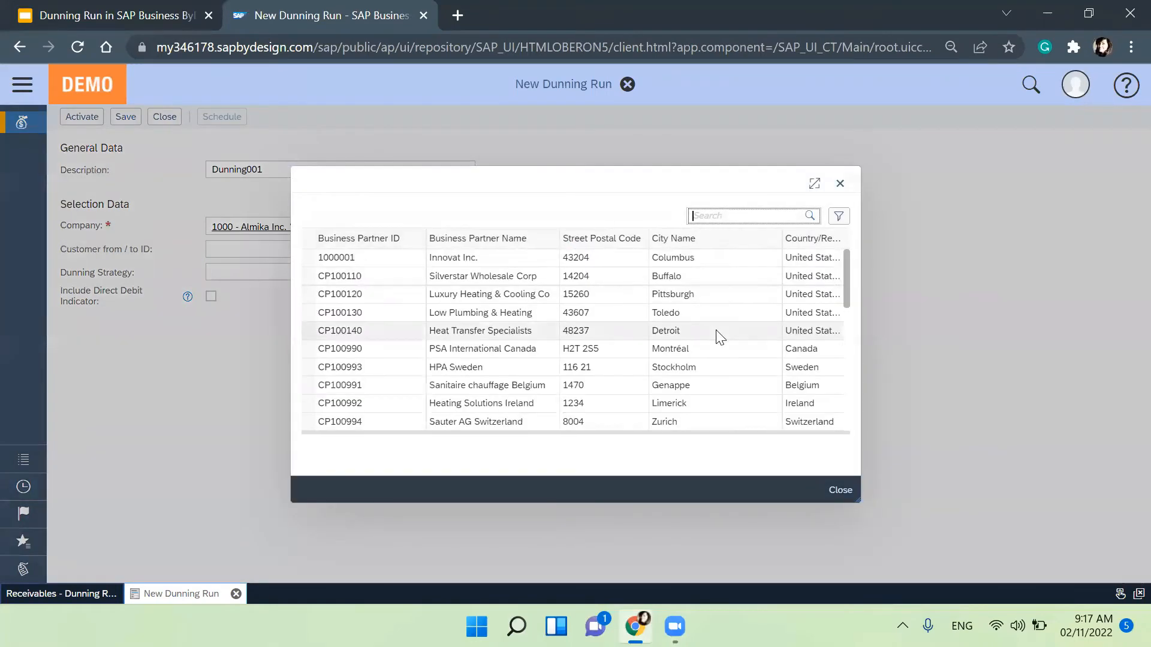
click(531, 298)
click(478, 249)
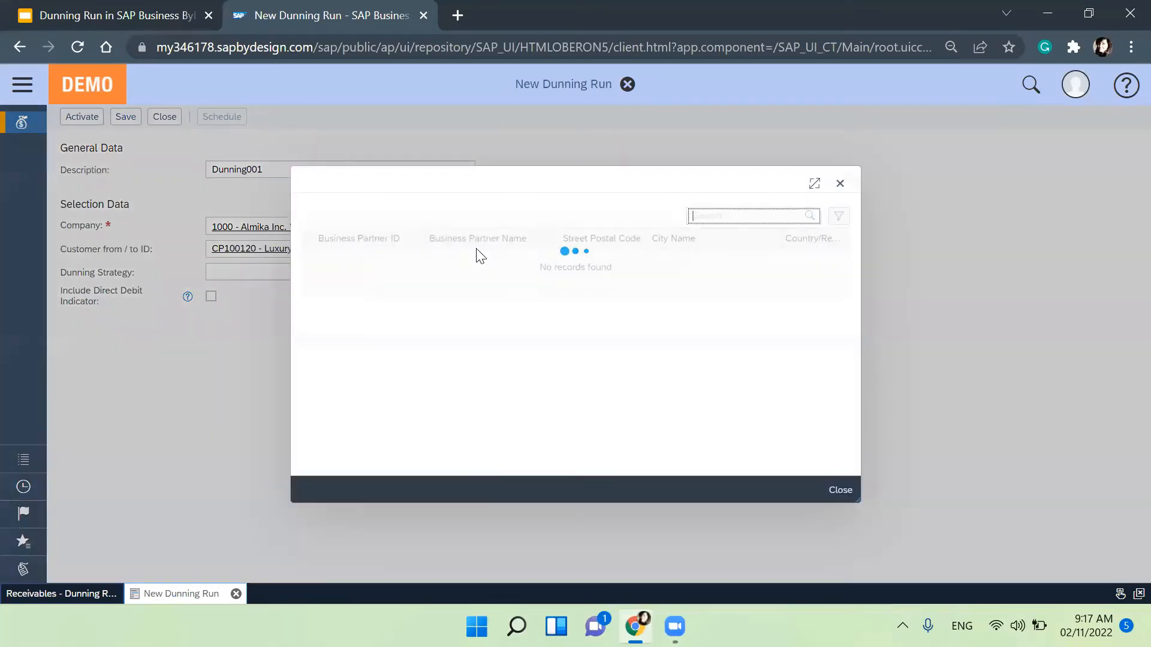
click(536, 422)
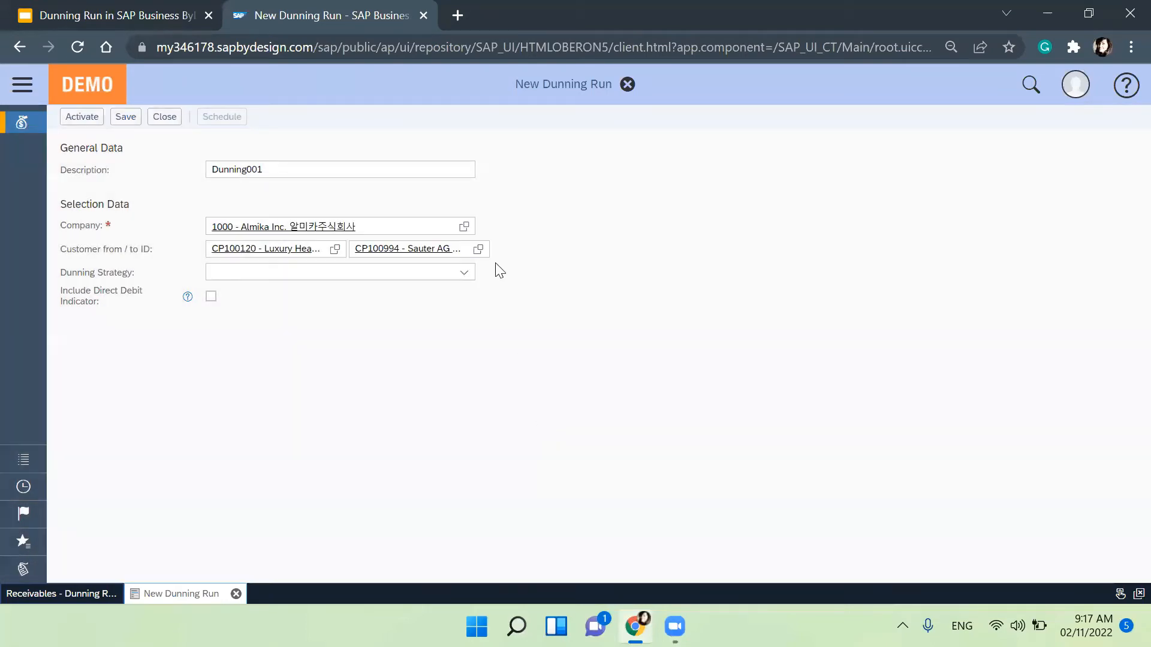
Assign the Global Dunning Strategy to the dunning run and activate it.
click(464, 273)
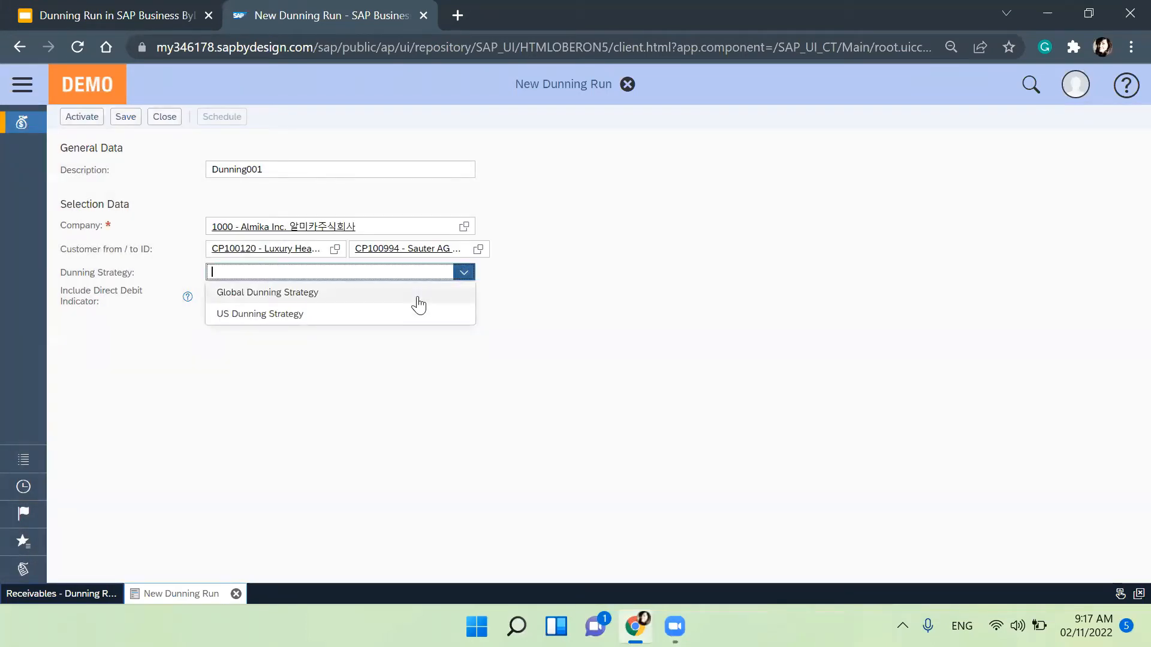
click(419, 293)
click(422, 304)
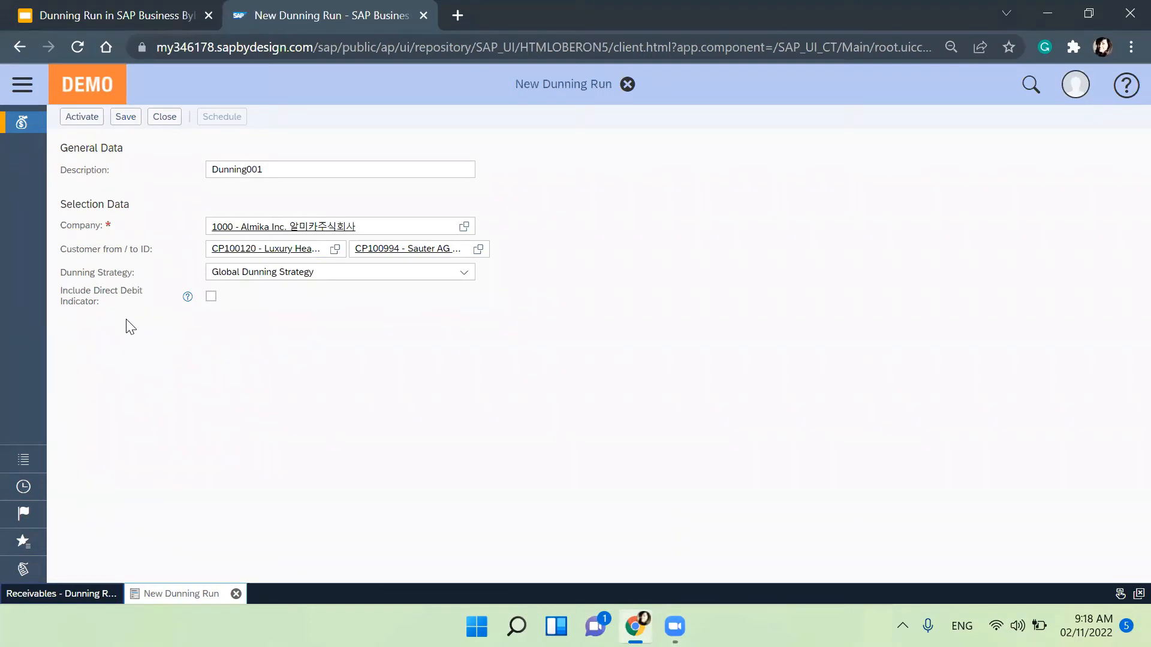
mouse_move(186, 299)
click(85, 119)
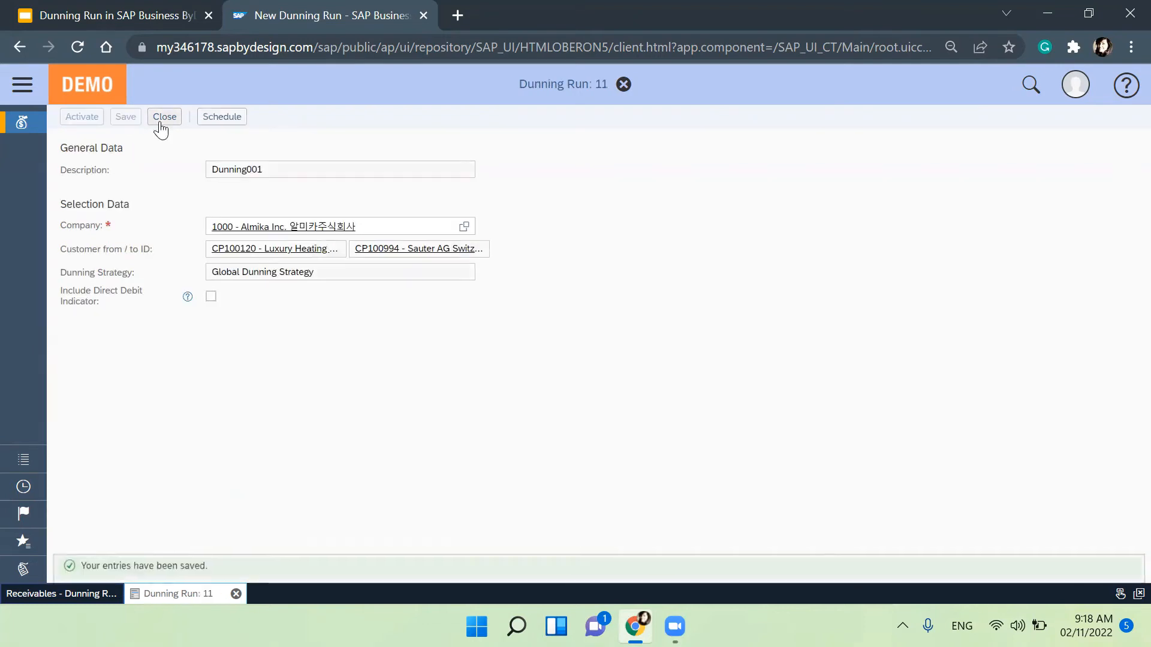
Schedule the Dunning001 run to start immediately, save it, and return to the refreshed list of dunning runs.
click(234, 122)
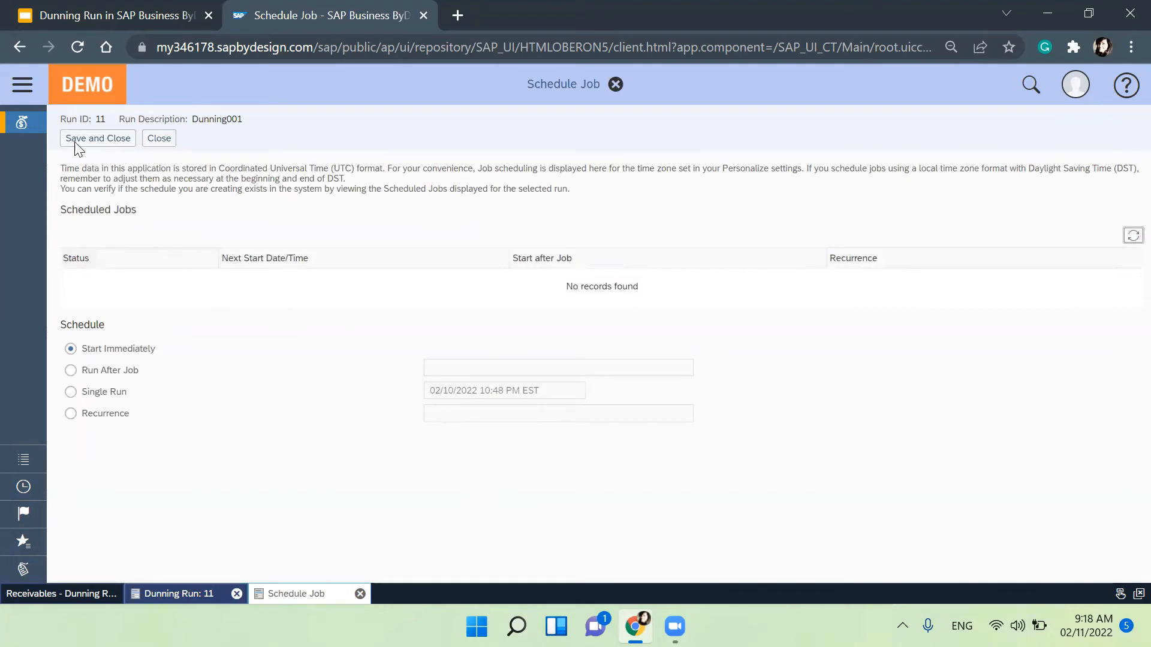
click(94, 144)
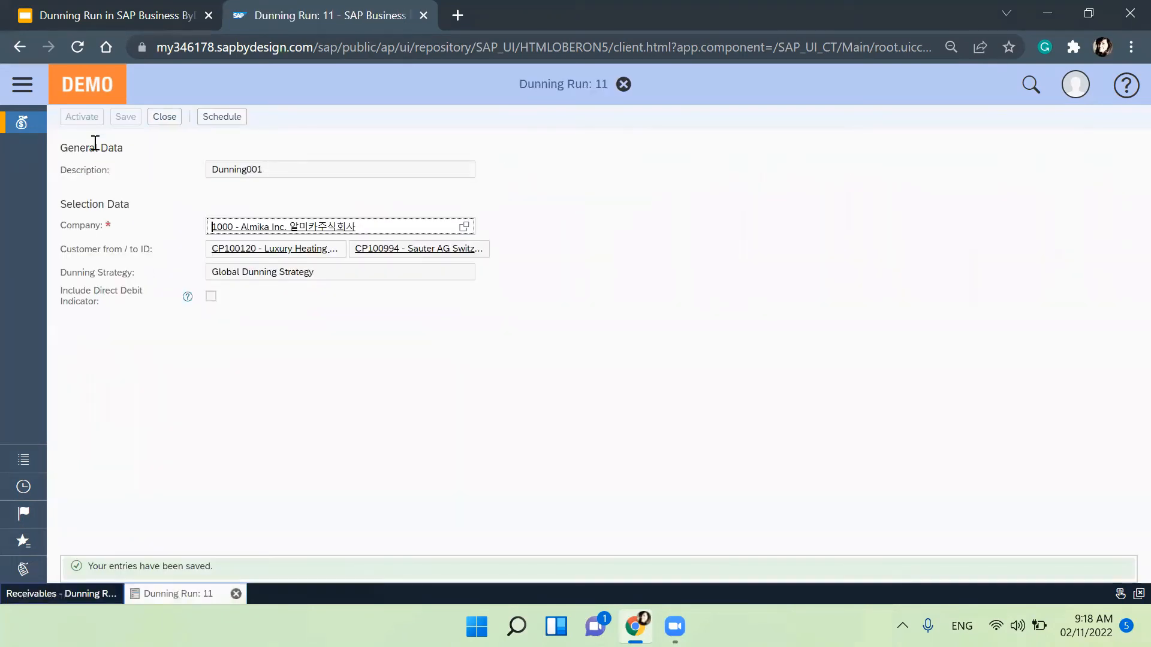
click(167, 117)
click(1097, 173)
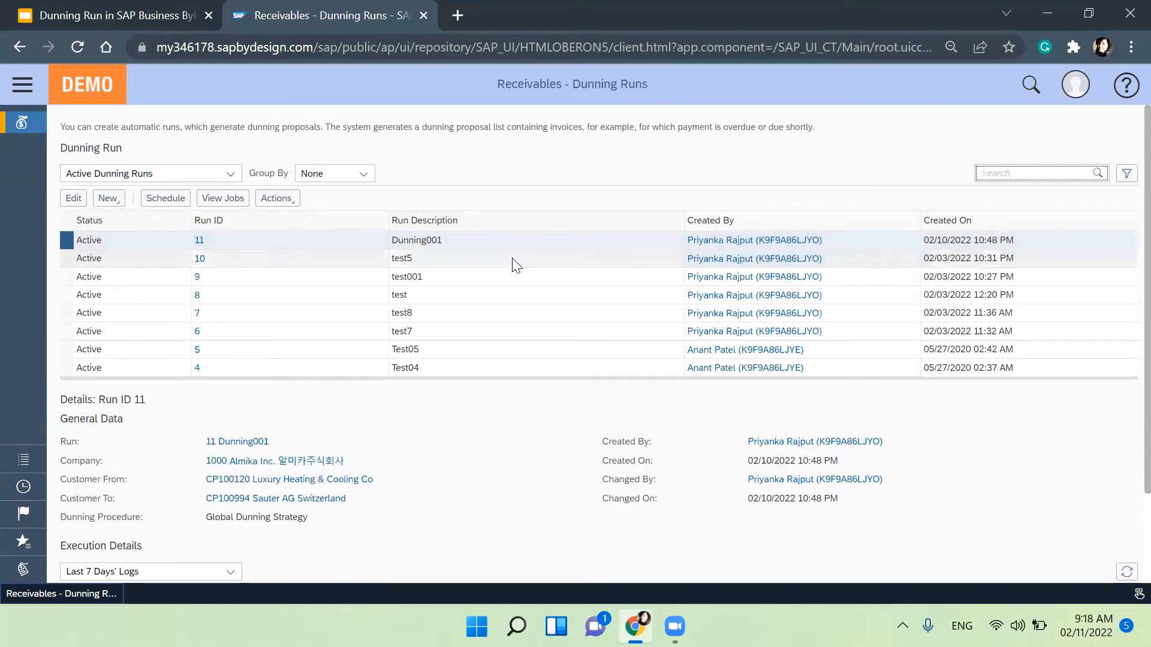
Examine the general data and execution details of the Dunning001 and test5 runs.
scroll(177, 491, down, 2)
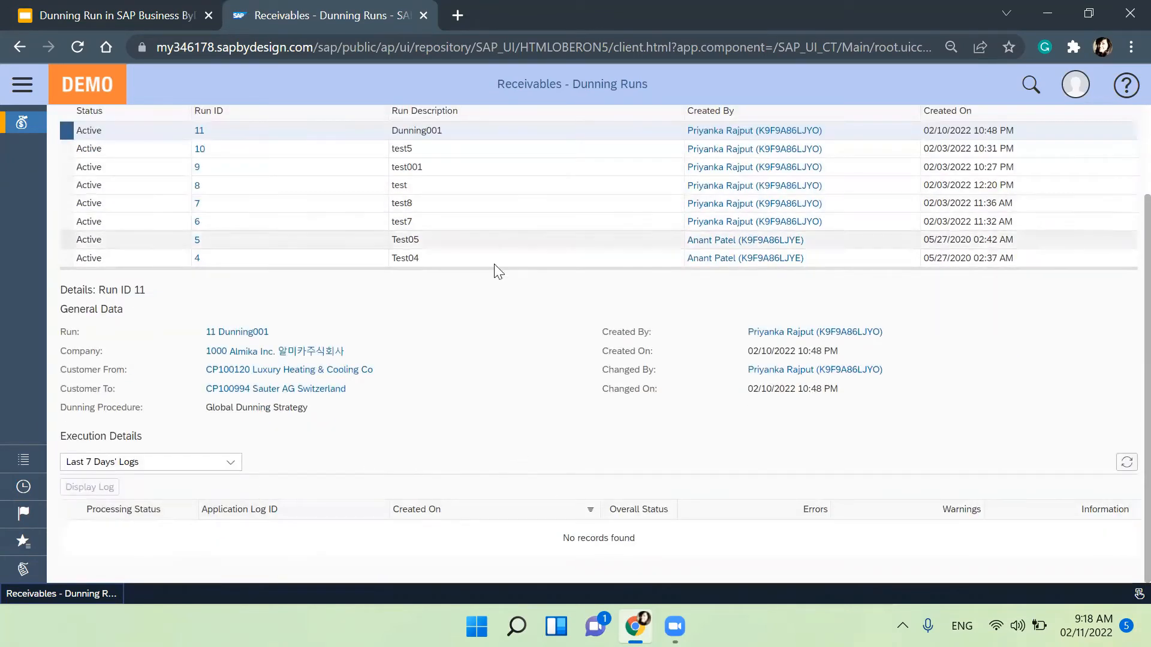
scroll(496, 257, up, 2)
click(495, 239)
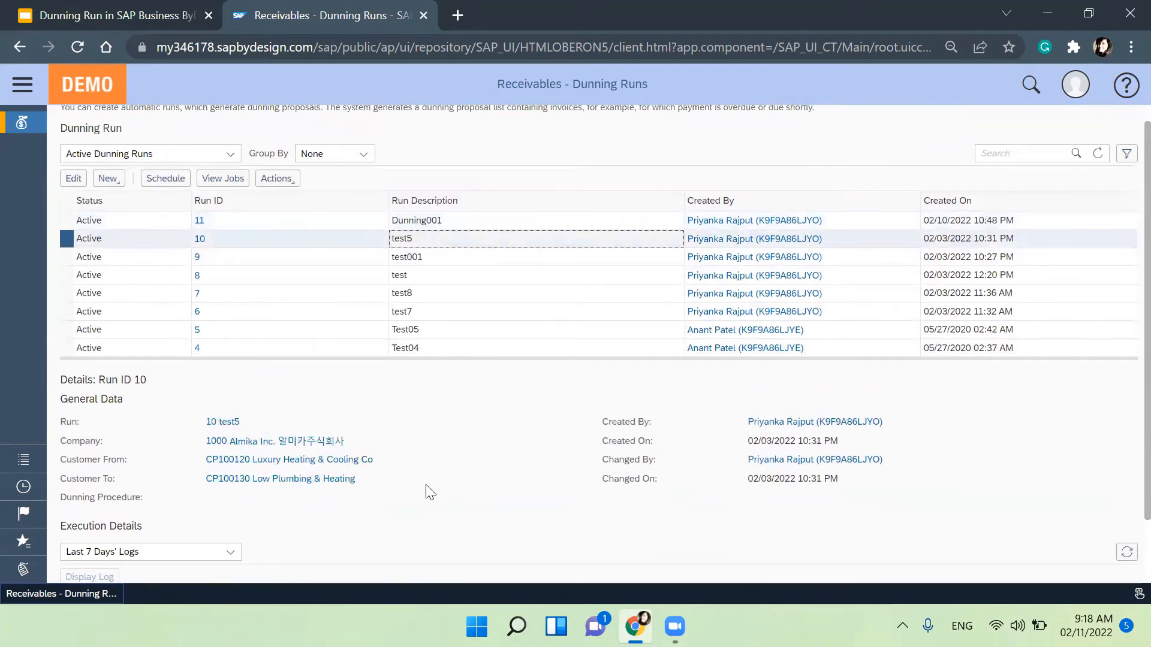
scroll(426, 491, down, 1)
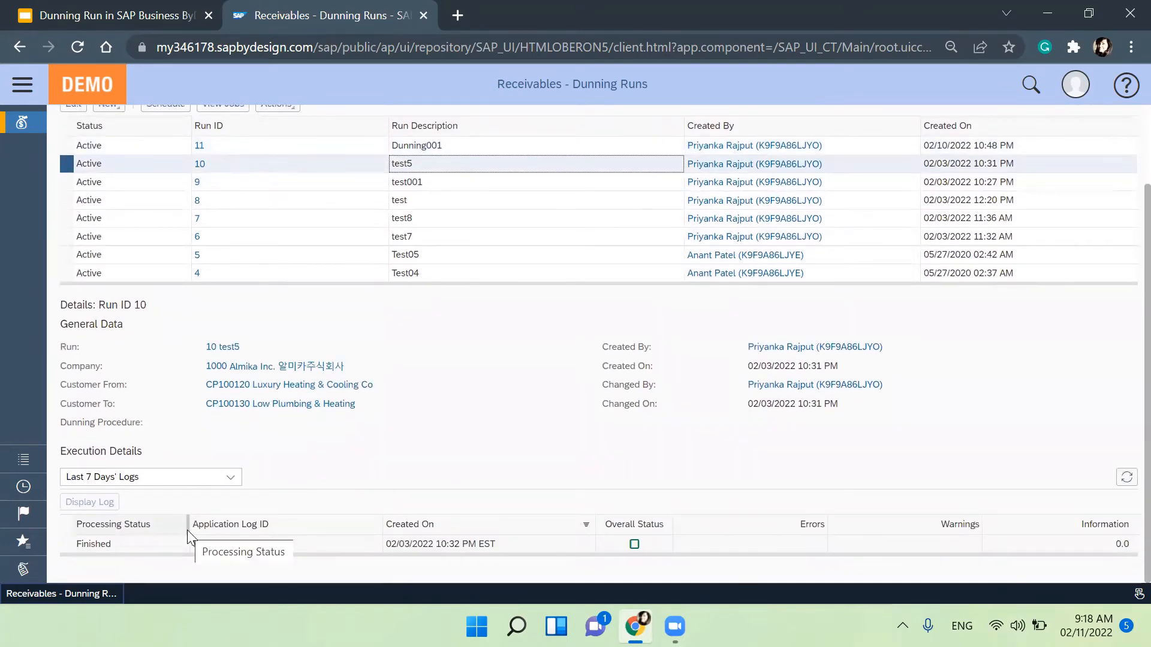
Reselect the Dunning001 run, refresh the list of runs, and check its available actions and execution details.
click(207, 543)
scroll(491, 436, up, 2)
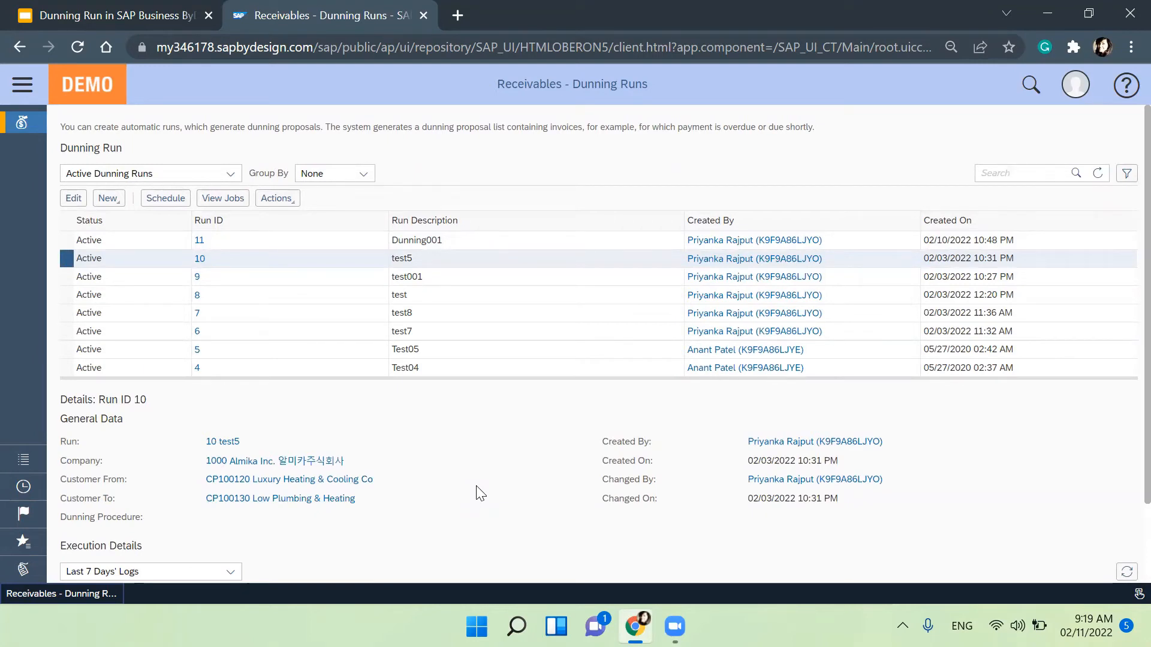
click(514, 240)
click(290, 200)
click(427, 196)
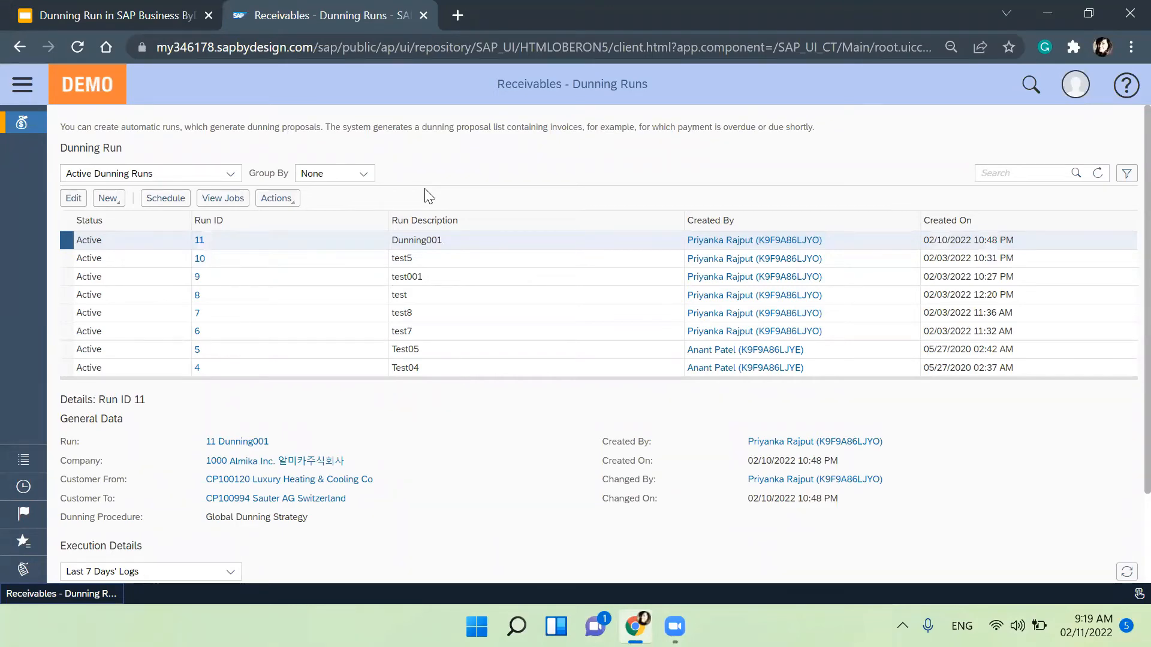
click(1102, 173)
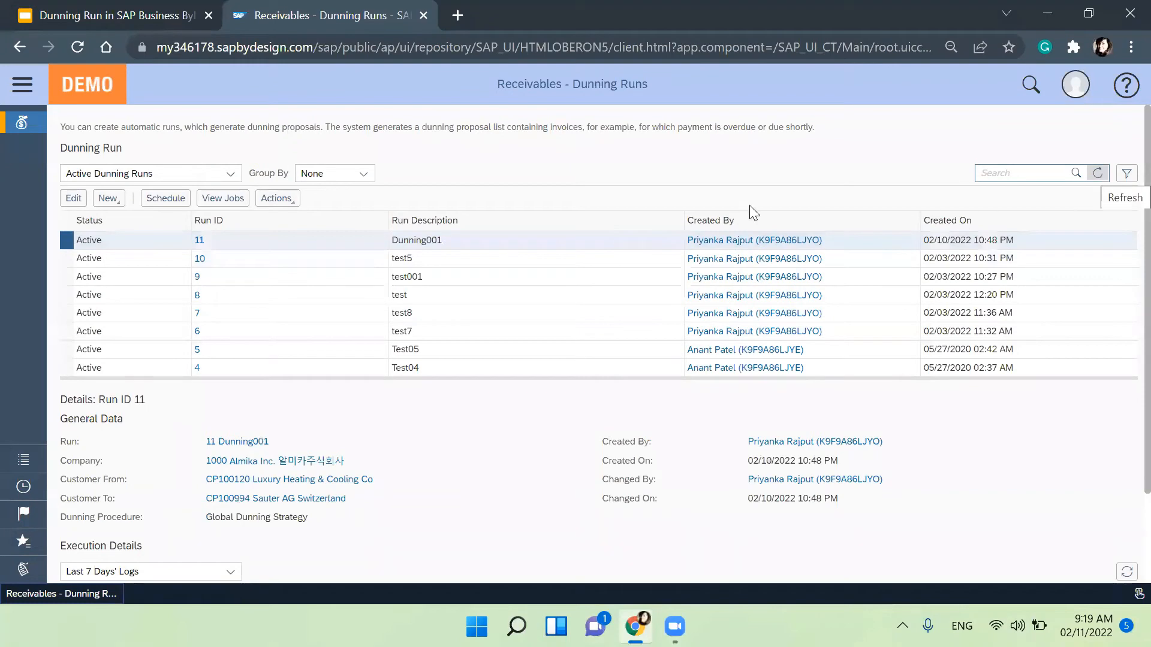
click(287, 202)
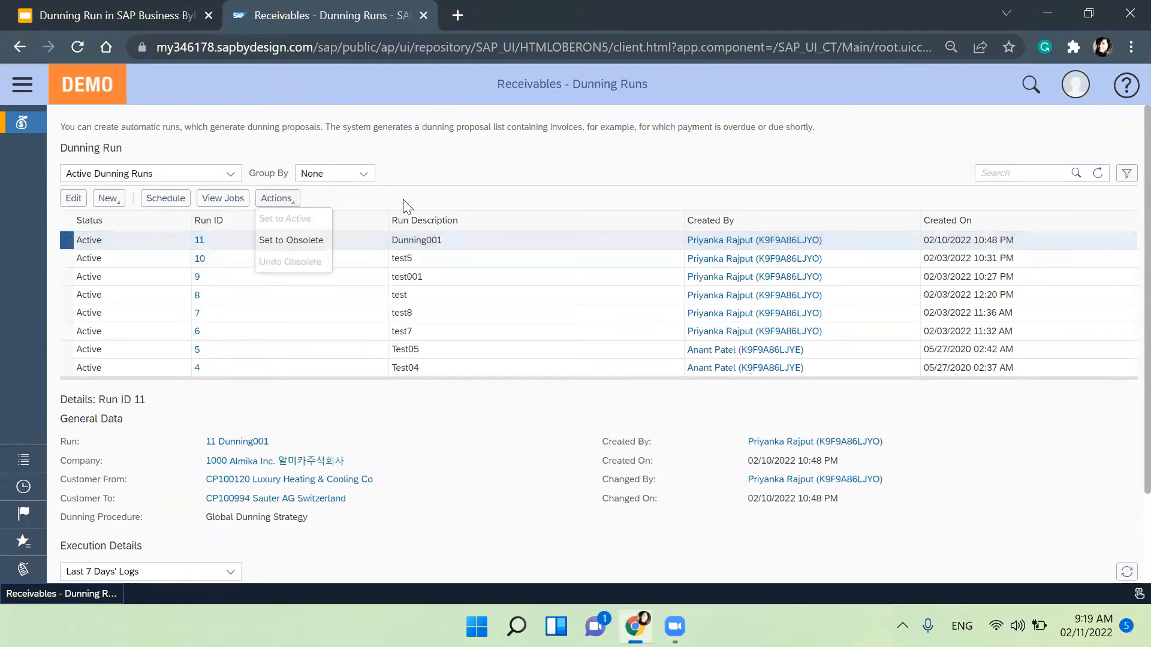
click(417, 205)
scroll(413, 264, down, 3)
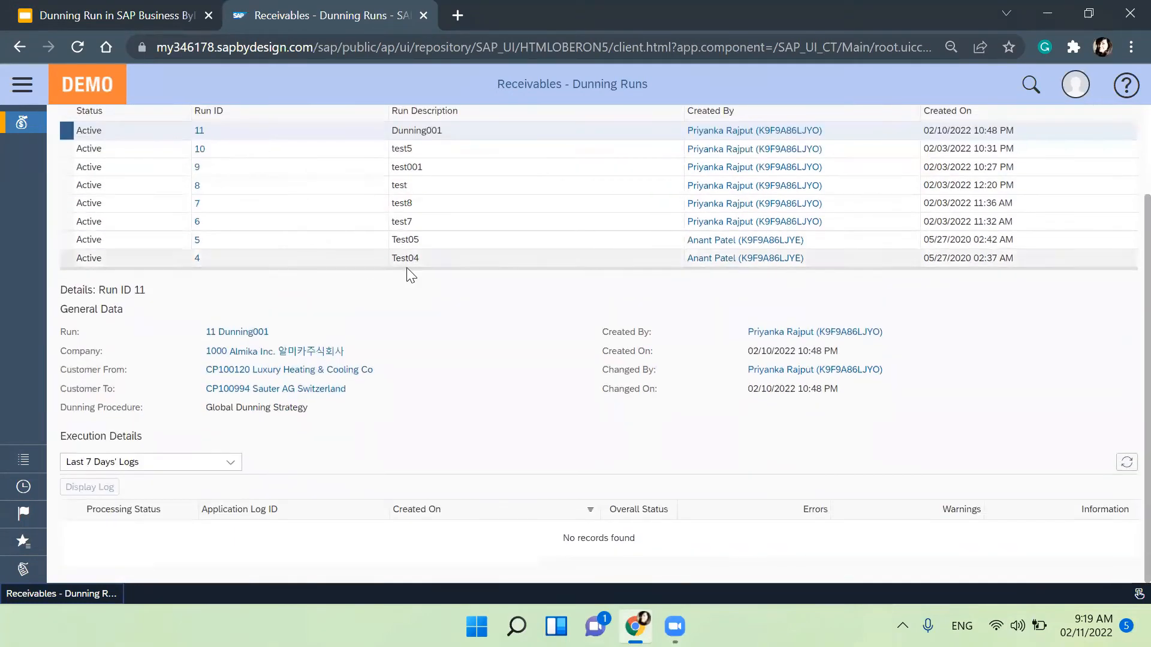
scroll(419, 180, up, 3)
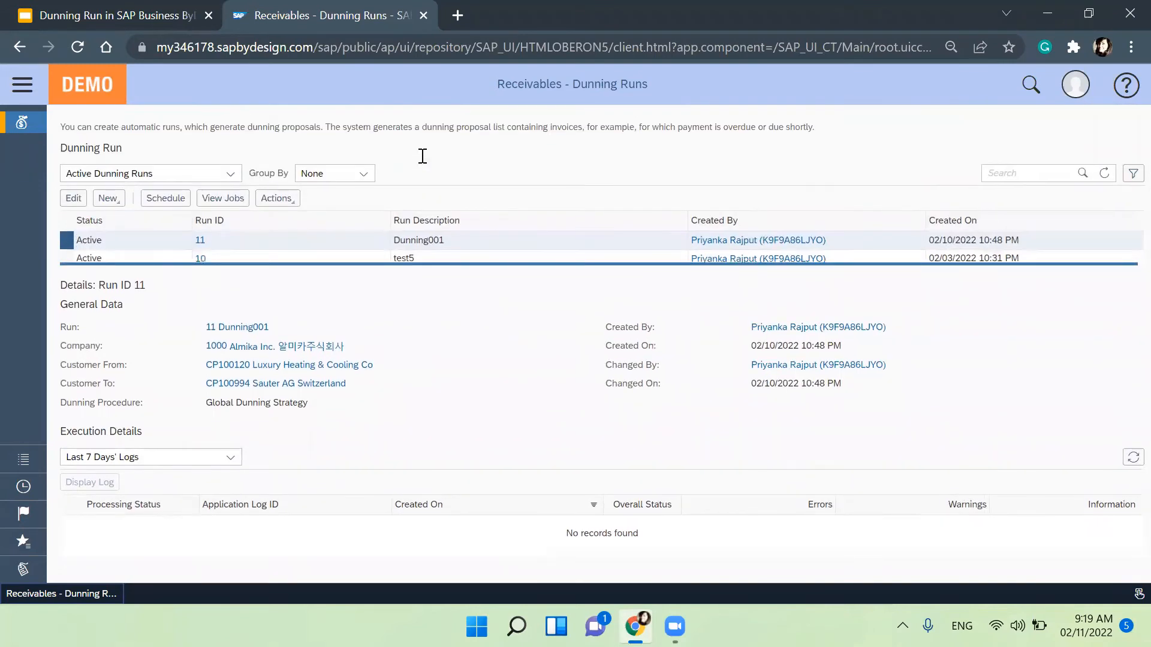
Show all logs in the execution details of the Dunning001 run and open its application log.
click(152, 445)
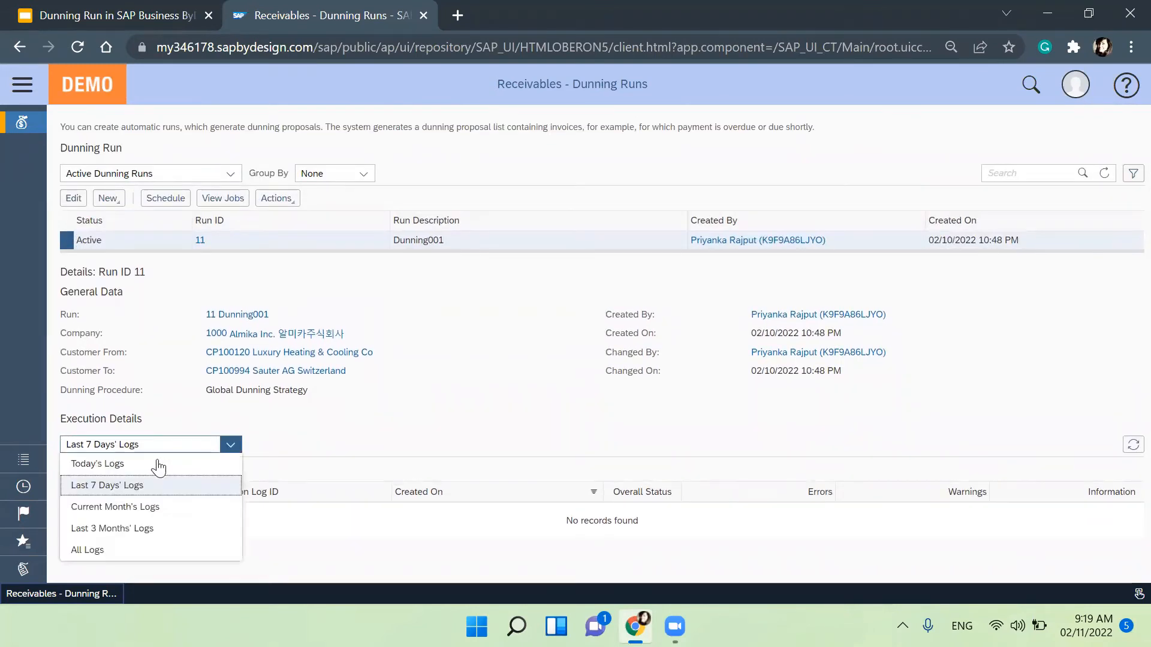
click(107, 550)
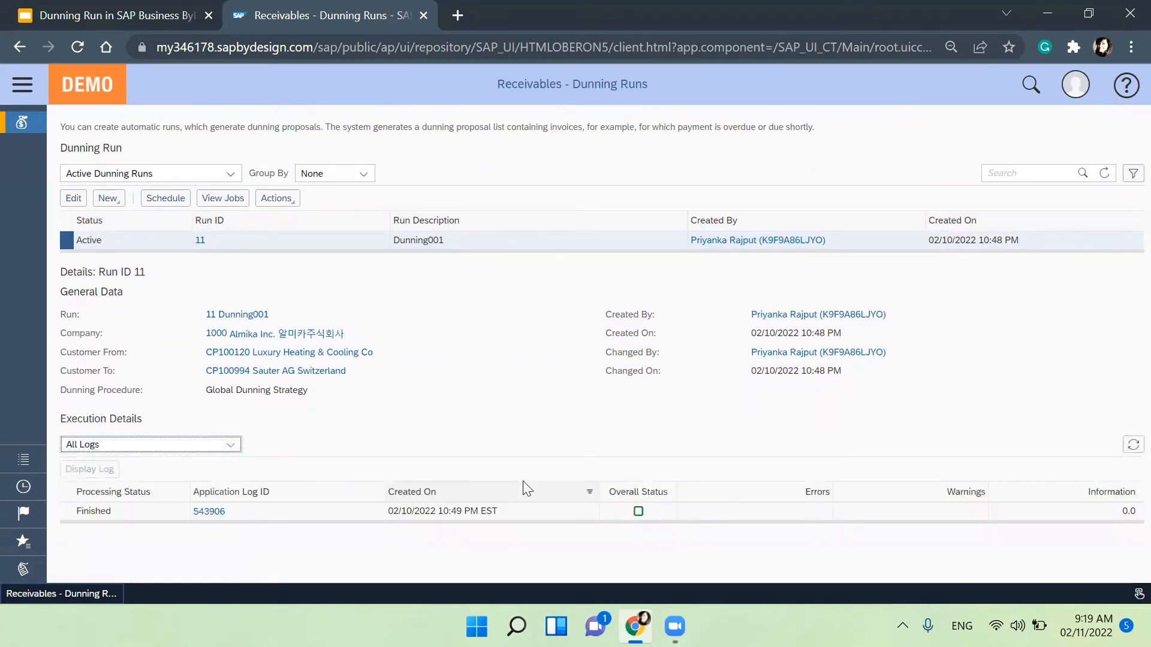
click(304, 510)
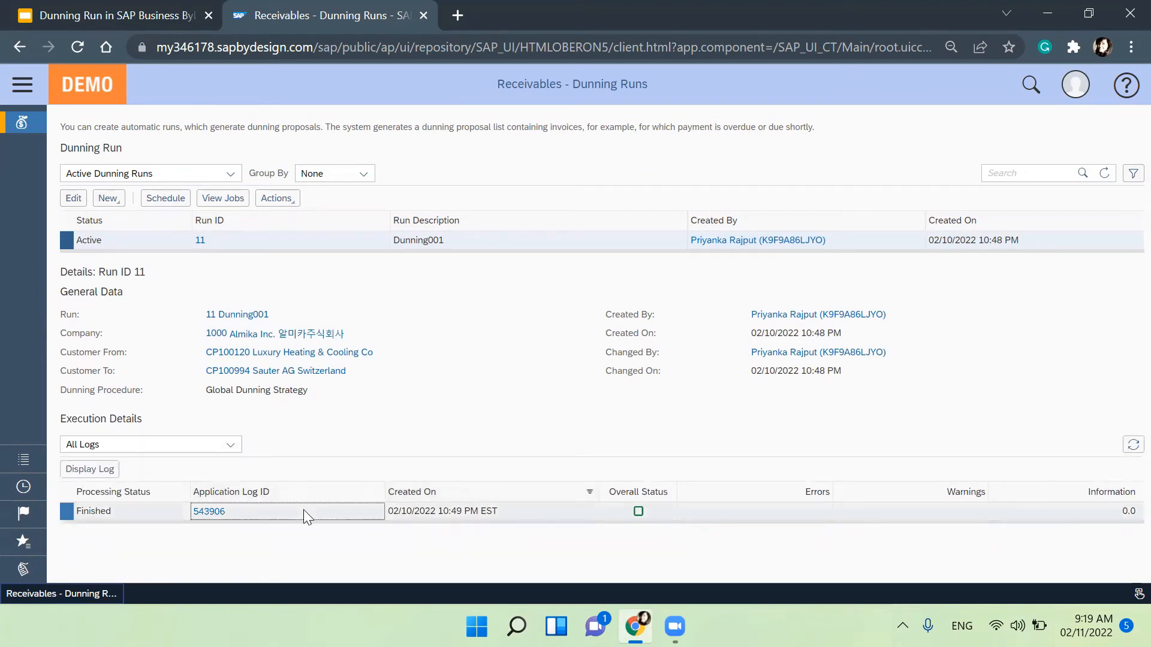
click(234, 513)
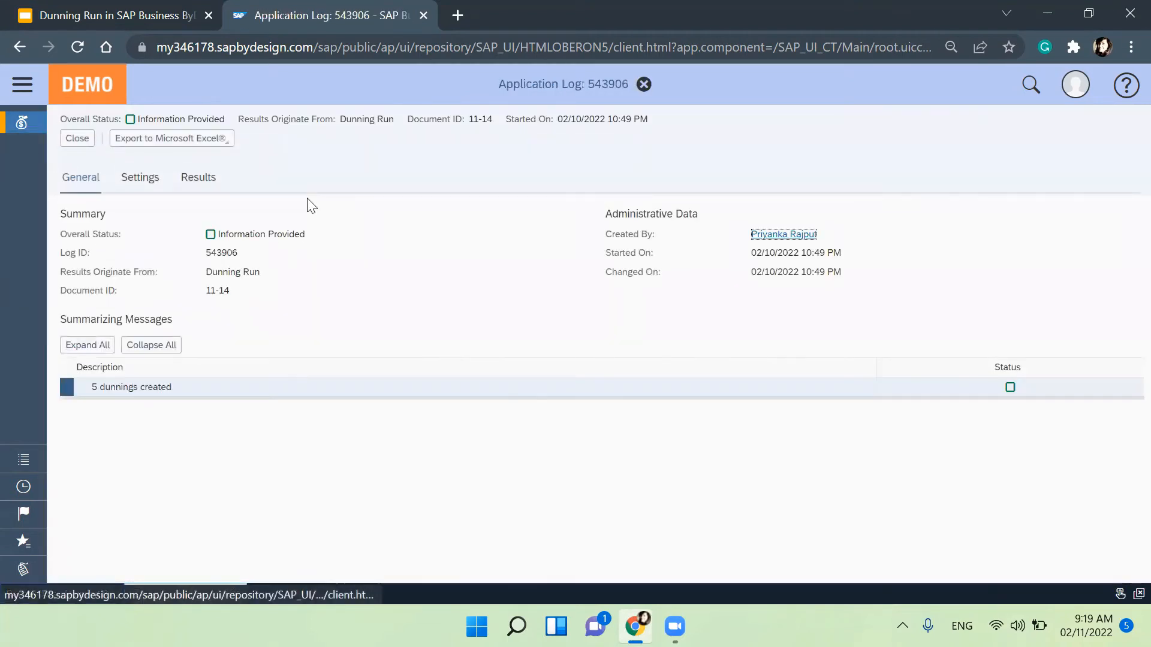
Review the application log's summarizing messages and results, with a wider description column, and close the log.
click(74, 346)
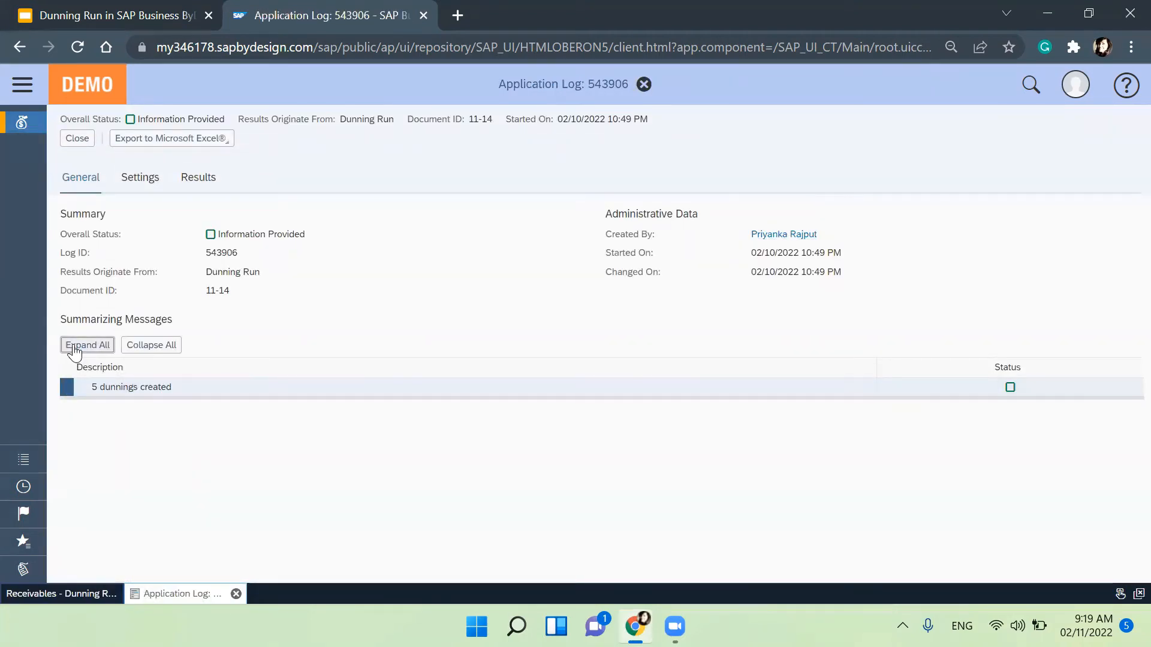
click(77, 346)
click(128, 187)
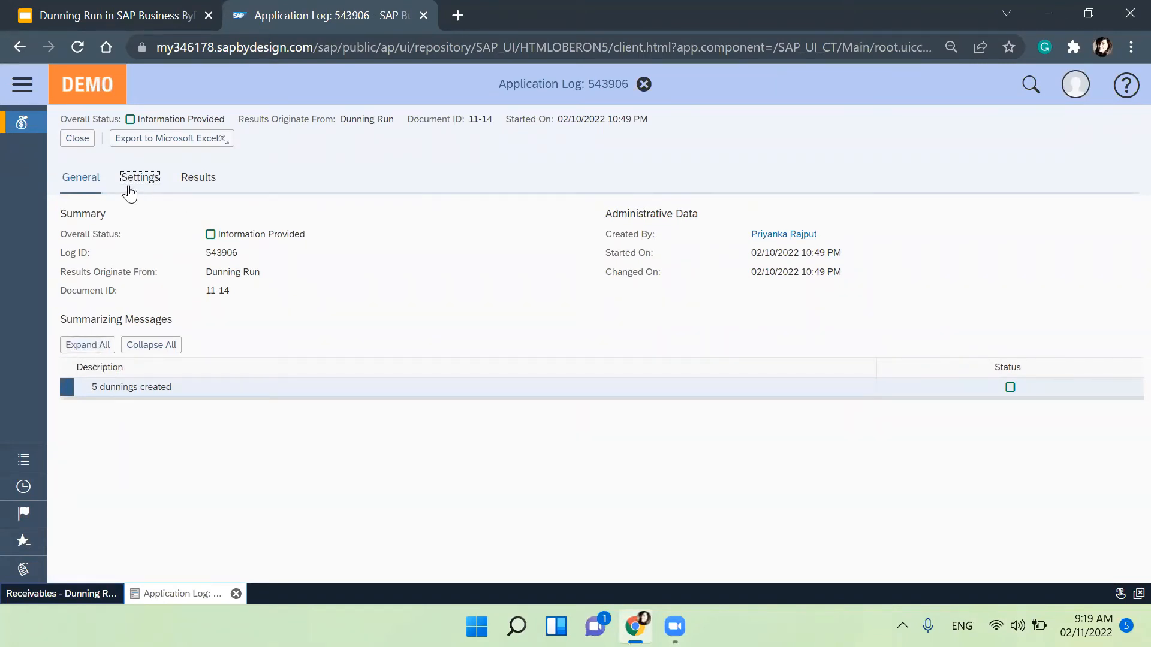
click(186, 186)
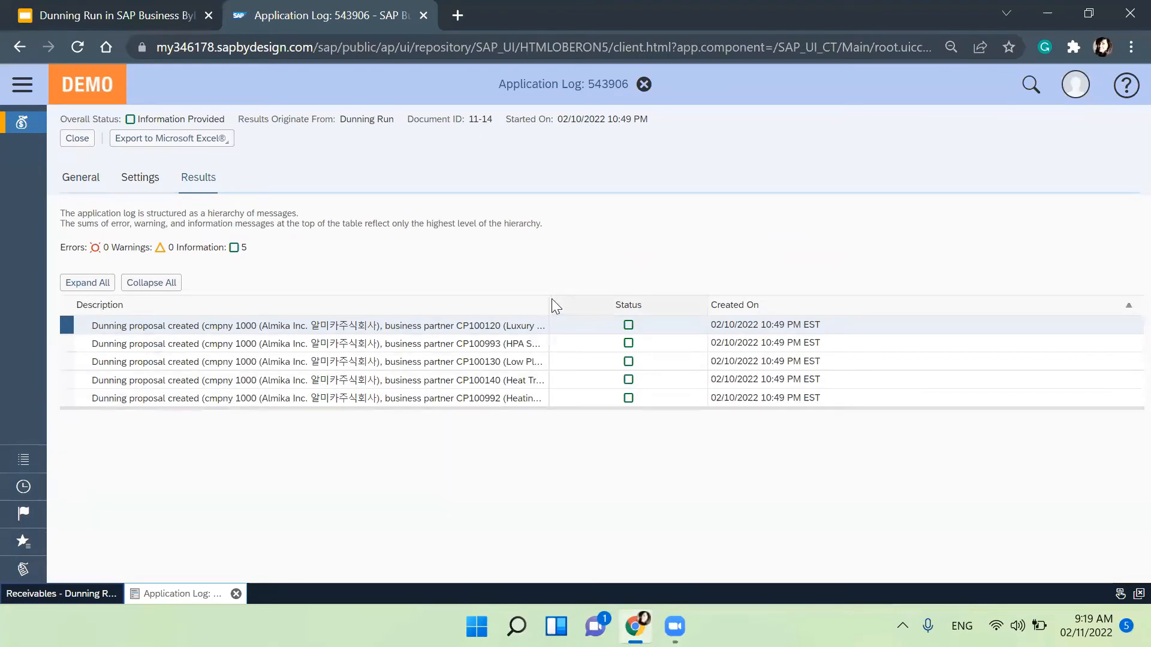
drag(549, 298, 751, 304)
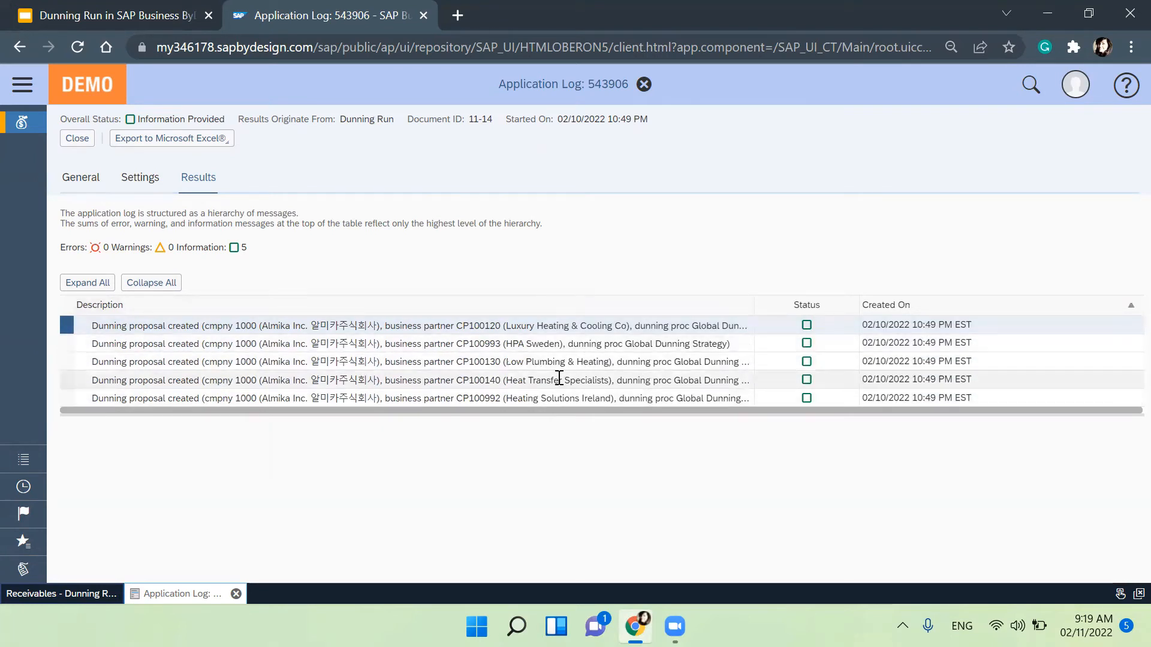
click(76, 140)
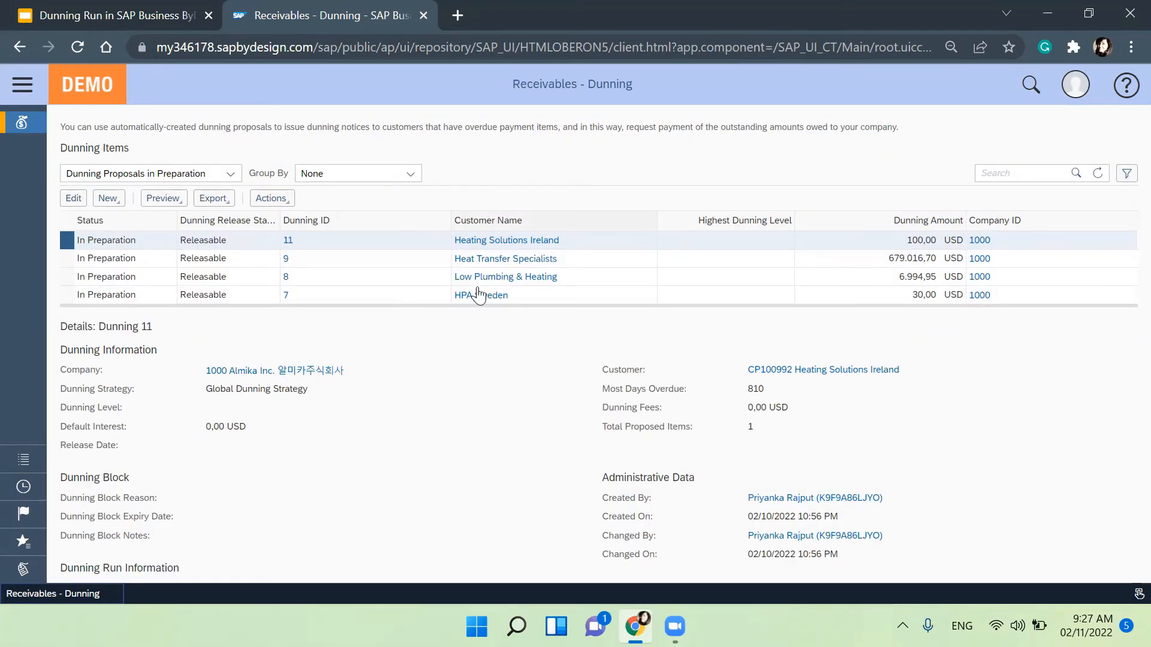
Open the send options for the Heating Solutions Ireland dunning proposal and review its output details.
click(161, 200)
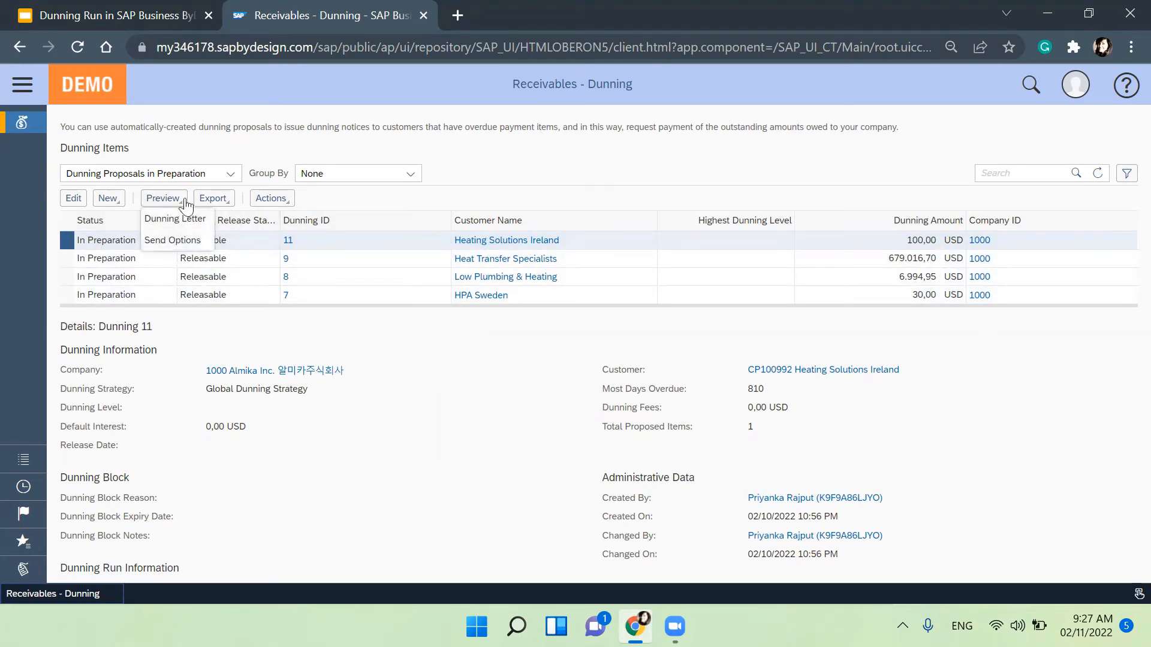
click(162, 239)
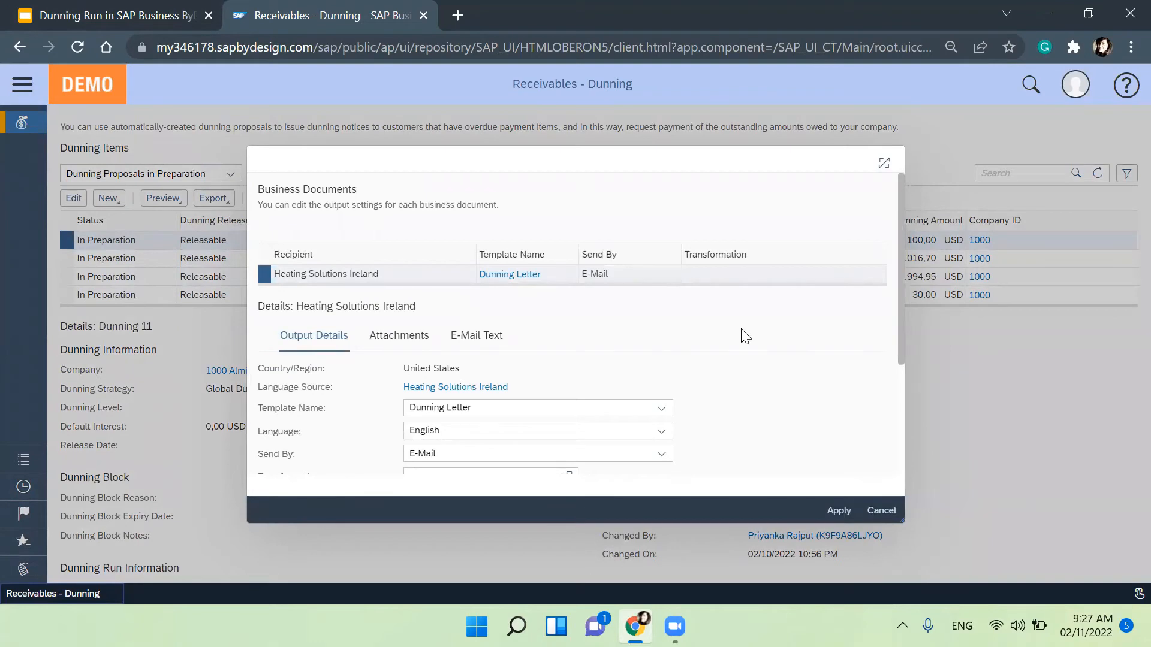
scroll(781, 354, down, 3)
scroll(659, 350, up, 3)
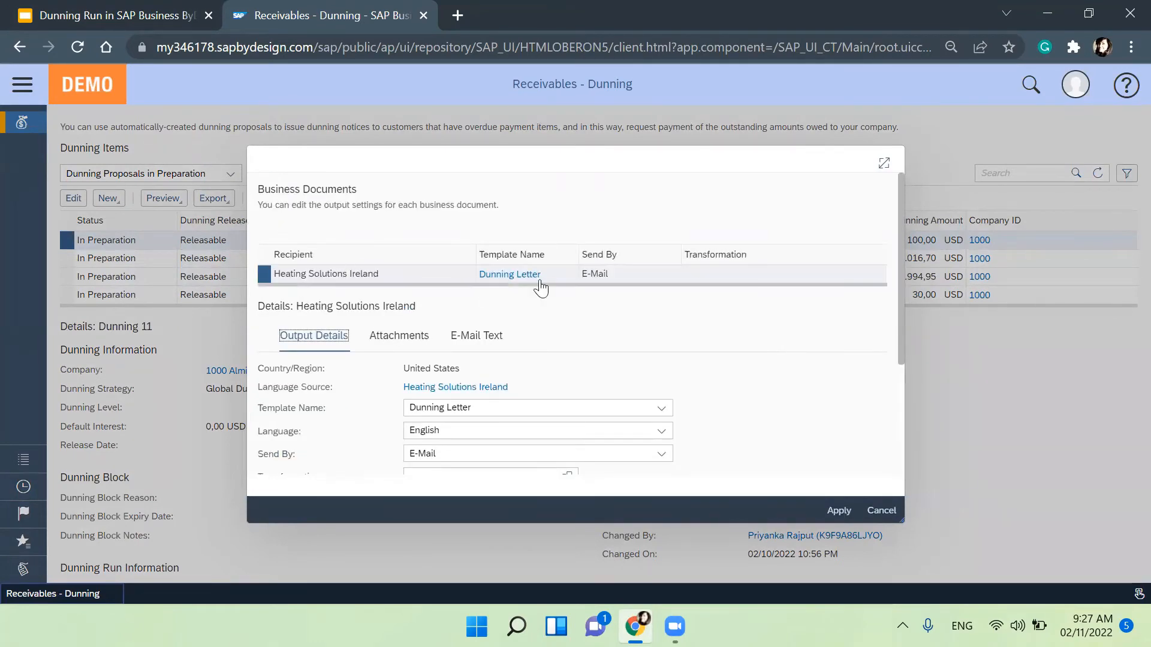
scroll(496, 414, down, 3)
Set the output template to Reminder Letter, keeping English as the language and E-Mail as the send method.
click(661, 235)
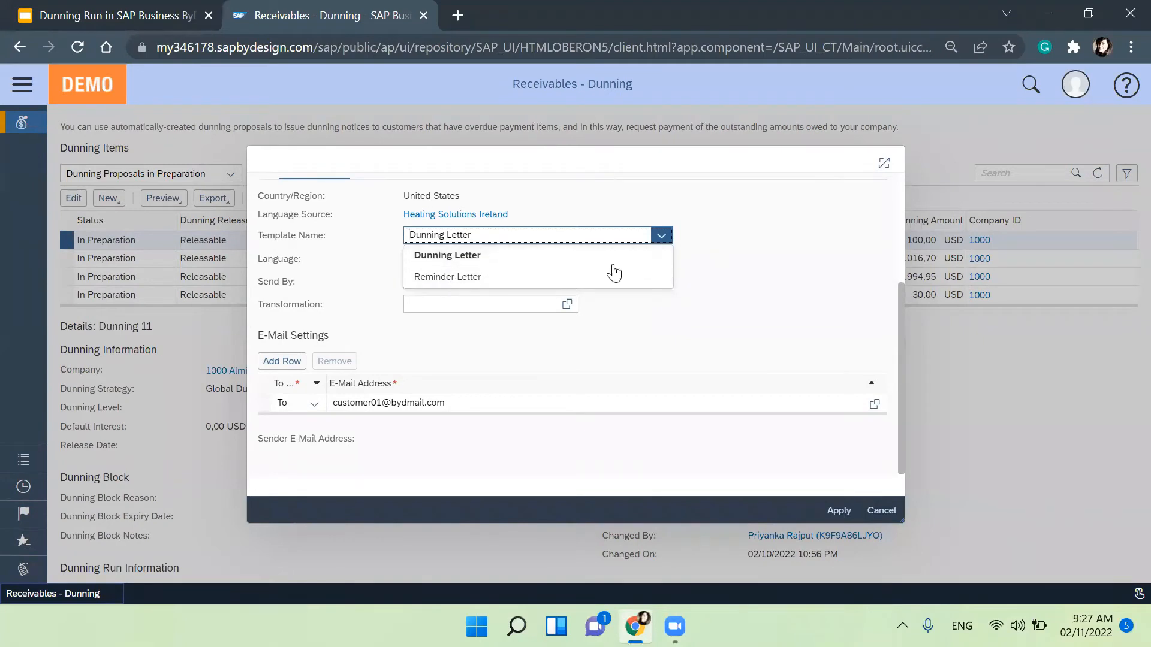
click(502, 276)
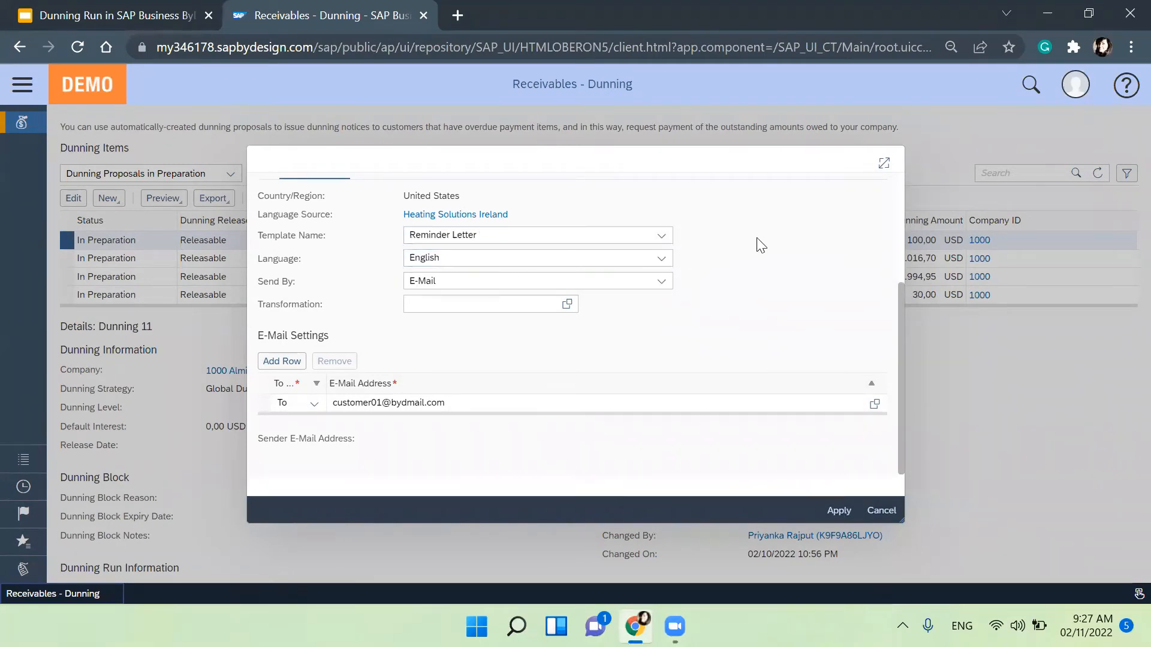
click(665, 260)
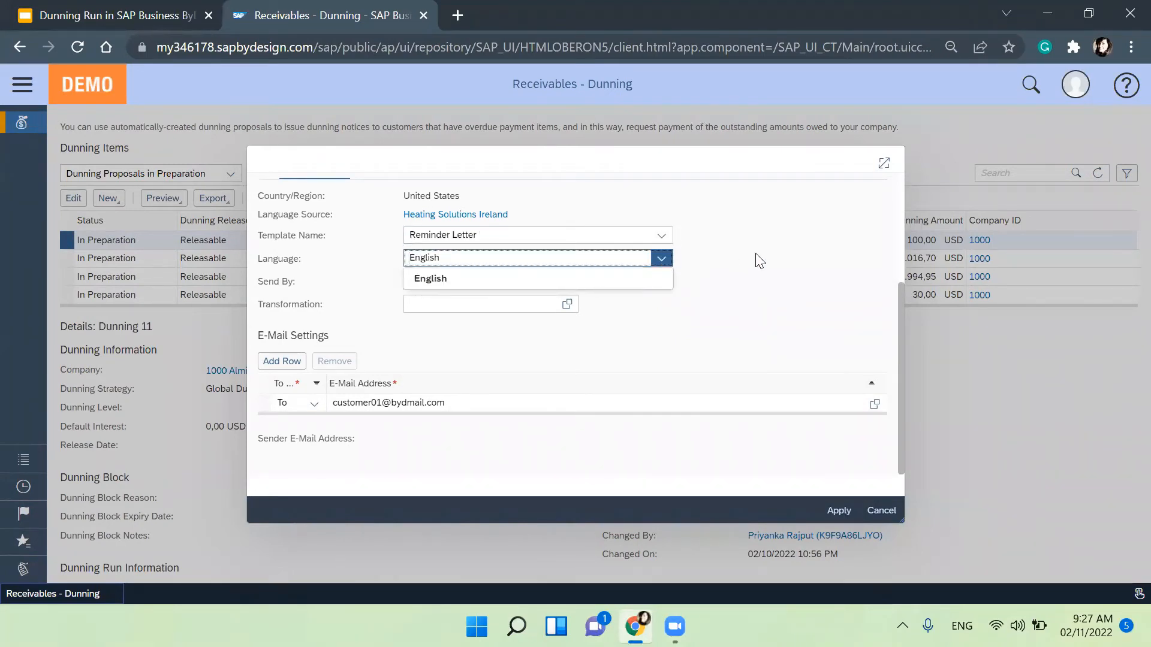
click(654, 282)
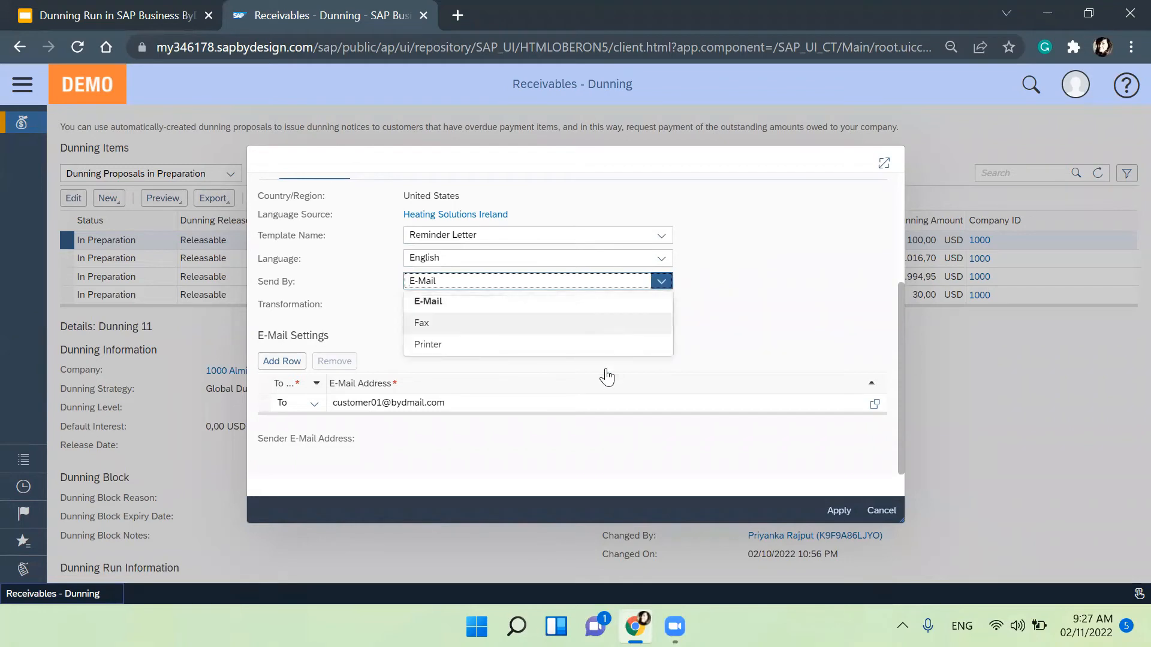
click(806, 259)
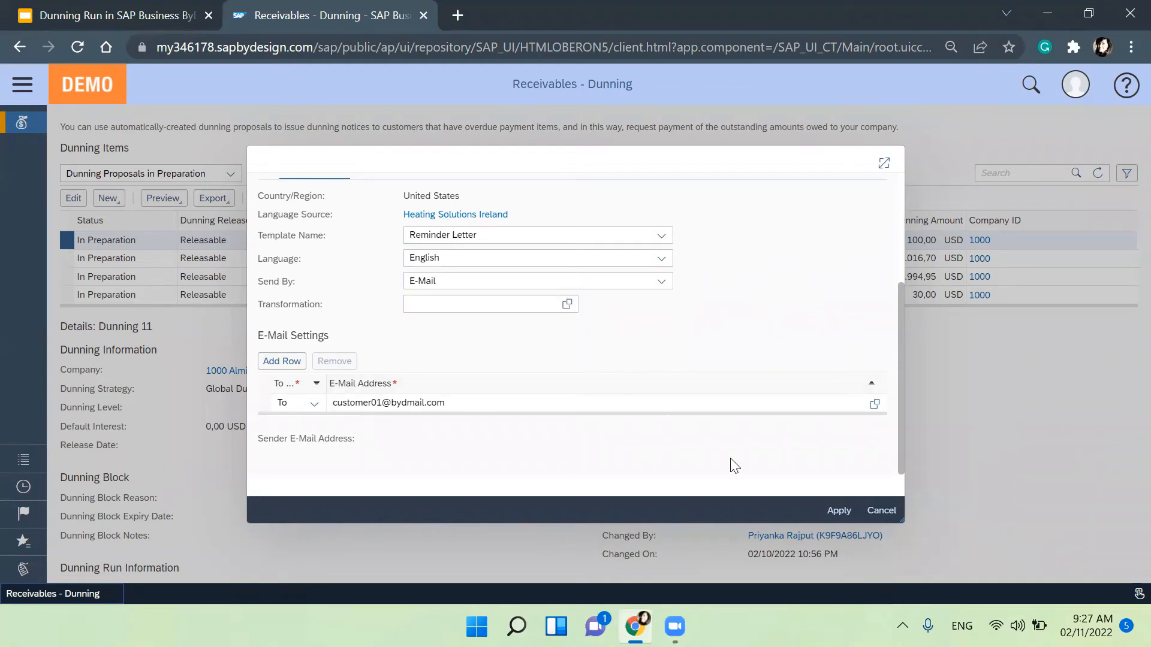
Add a second To recipient in the e-mail settings using the suggested contact's e-mail address.
click(282, 360)
click(353, 403)
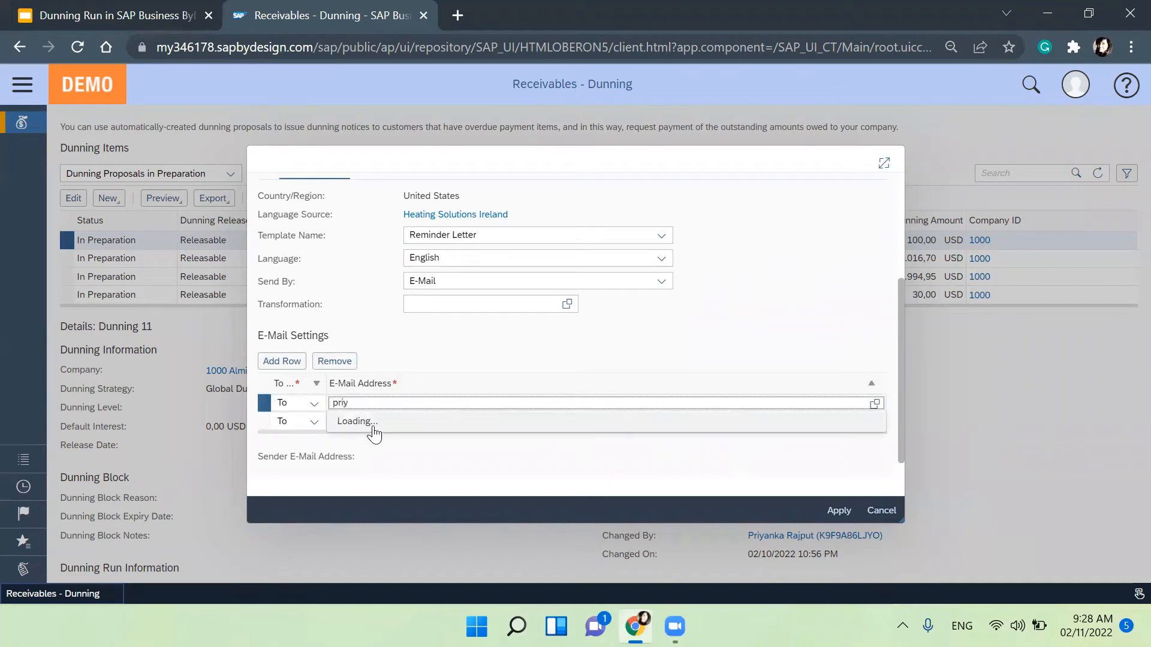
click(372, 423)
click(280, 361)
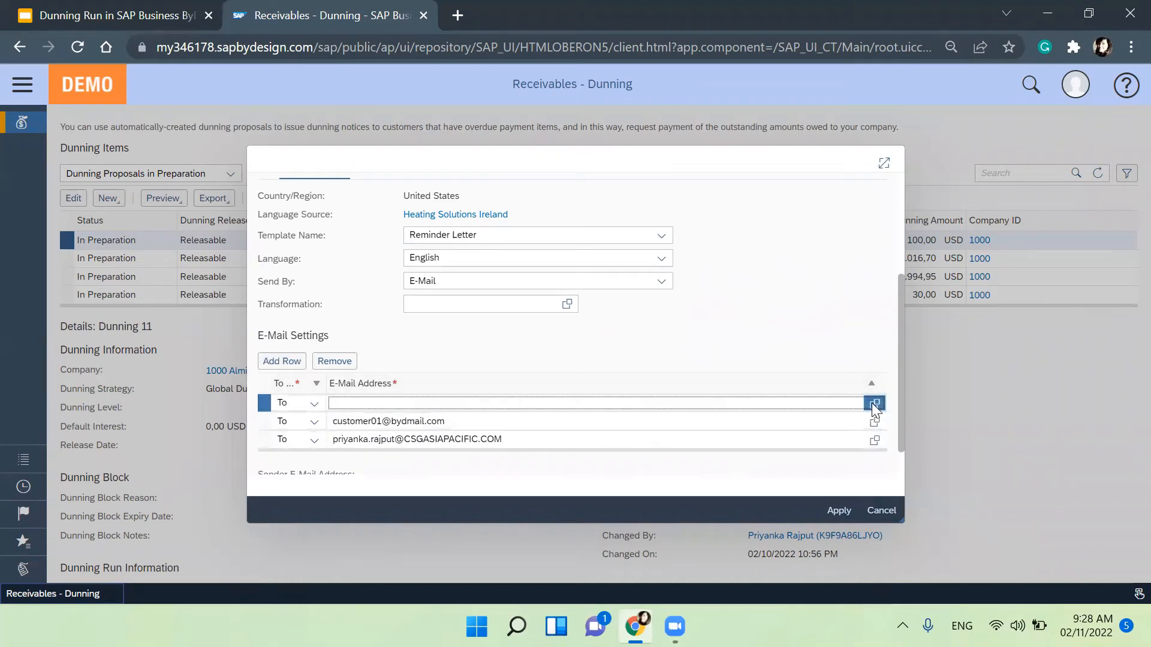
click(874, 404)
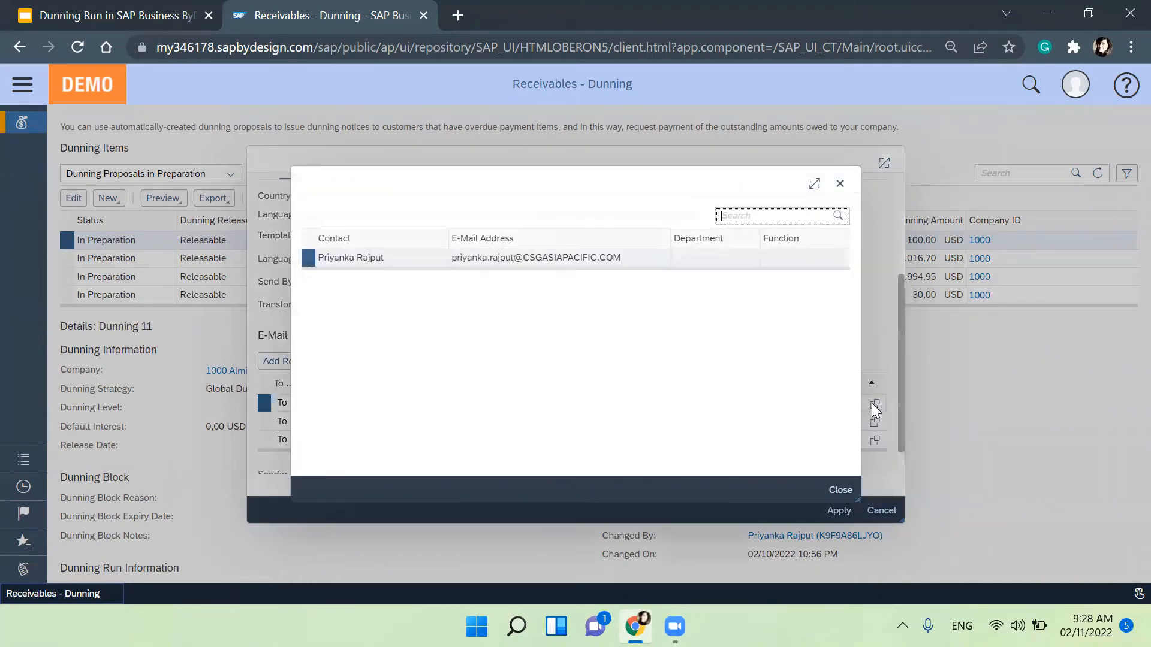
click(840, 183)
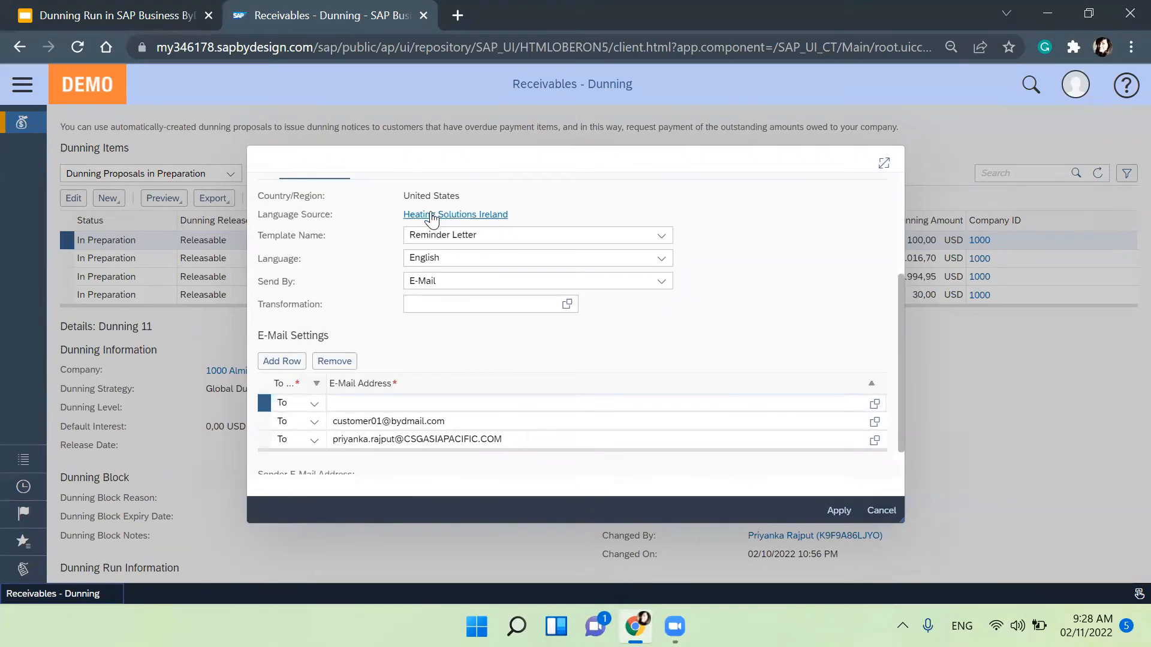
click(334, 361)
click(525, 383)
click(544, 401)
click(334, 361)
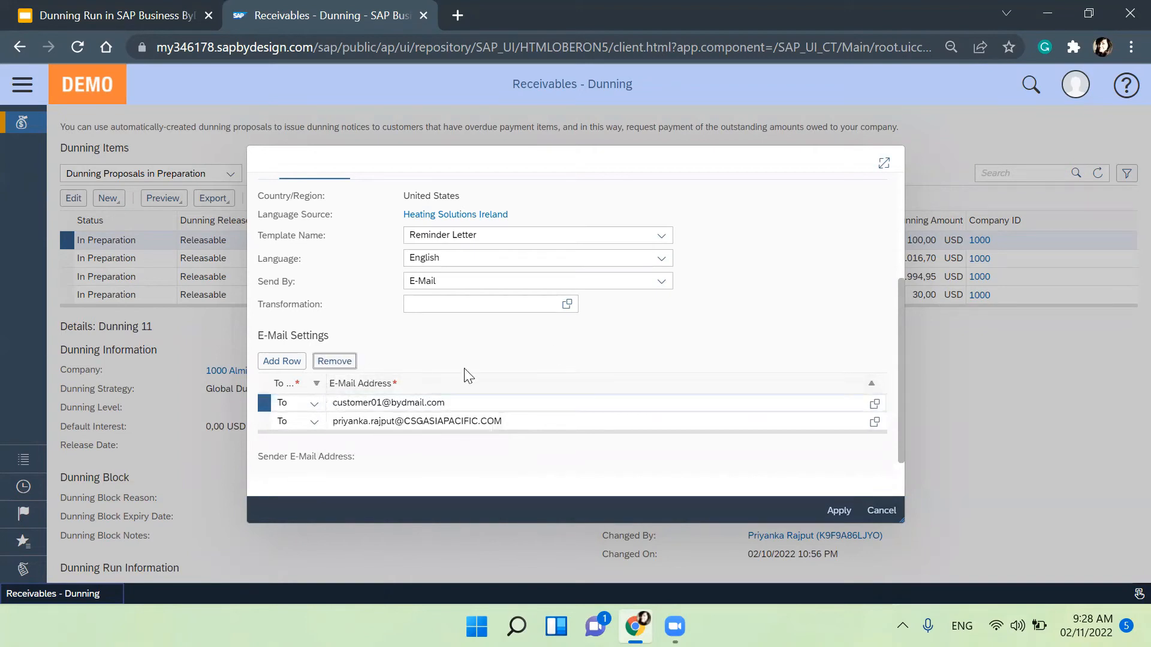
Apply the changed send options to the Heating Solutions Ireland dunning proposal.
scroll(488, 383, up, 5)
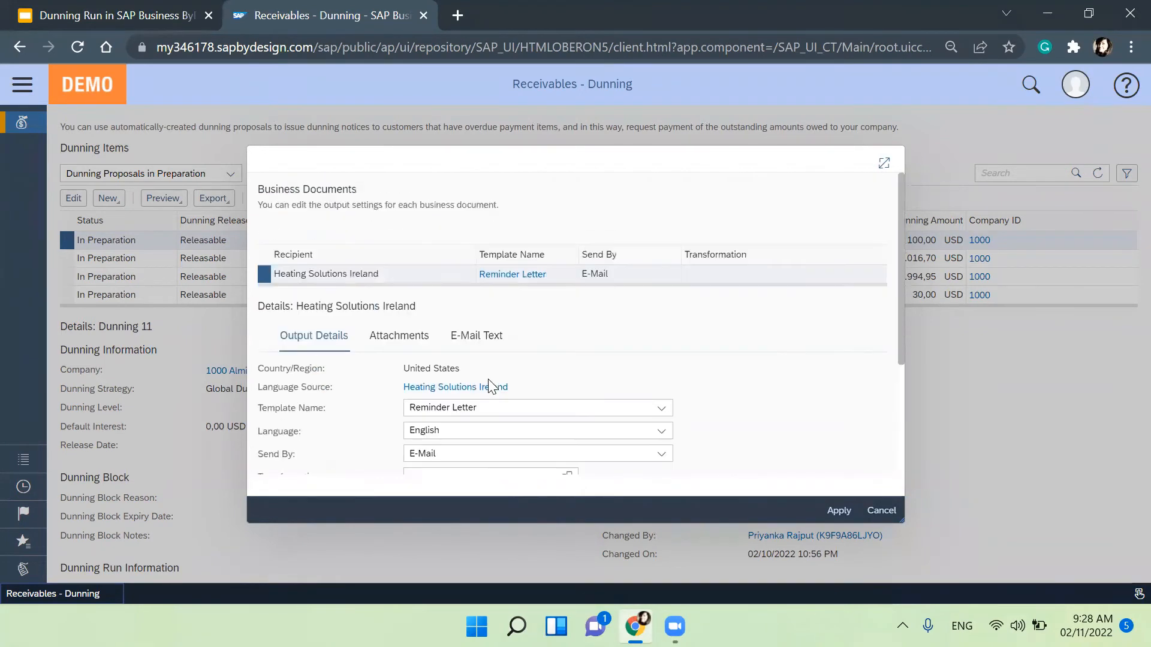
click(837, 510)
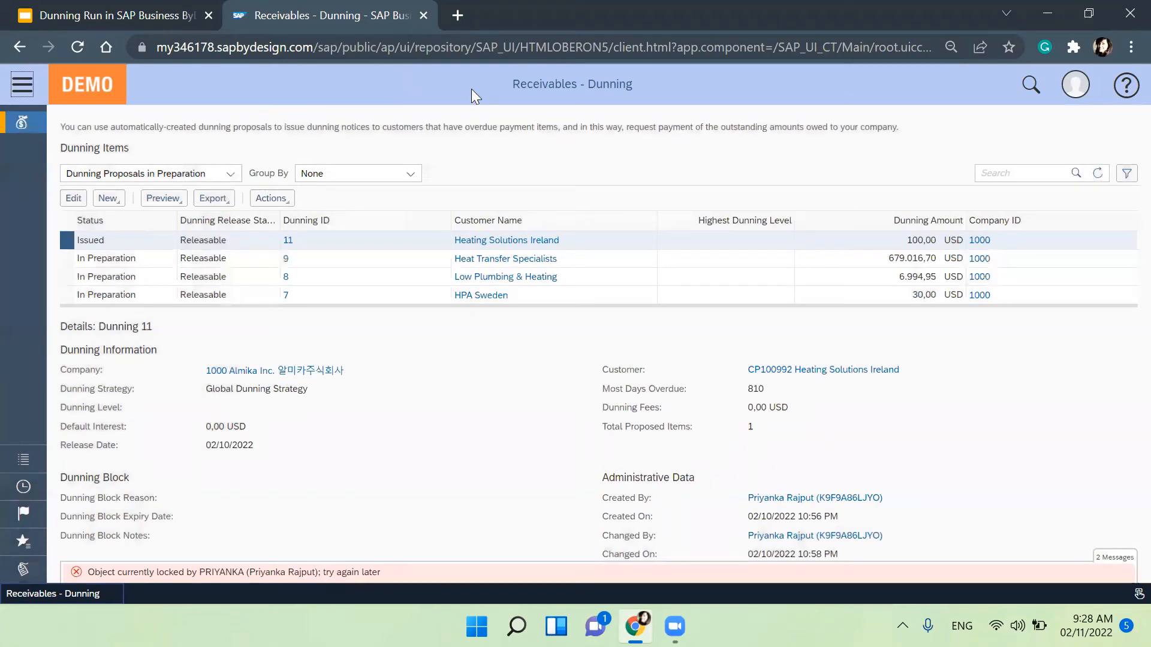
Refresh the list of dunning proposals in preparation and check the selected proposal's details.
click(1097, 173)
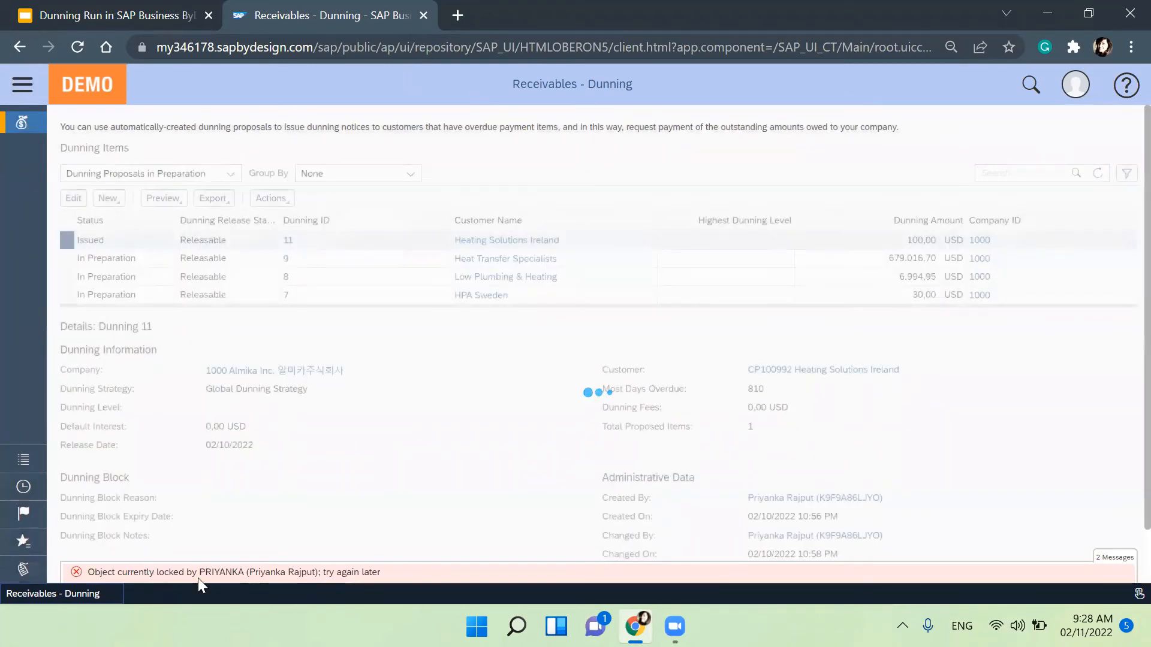
scroll(445, 429, down, 1)
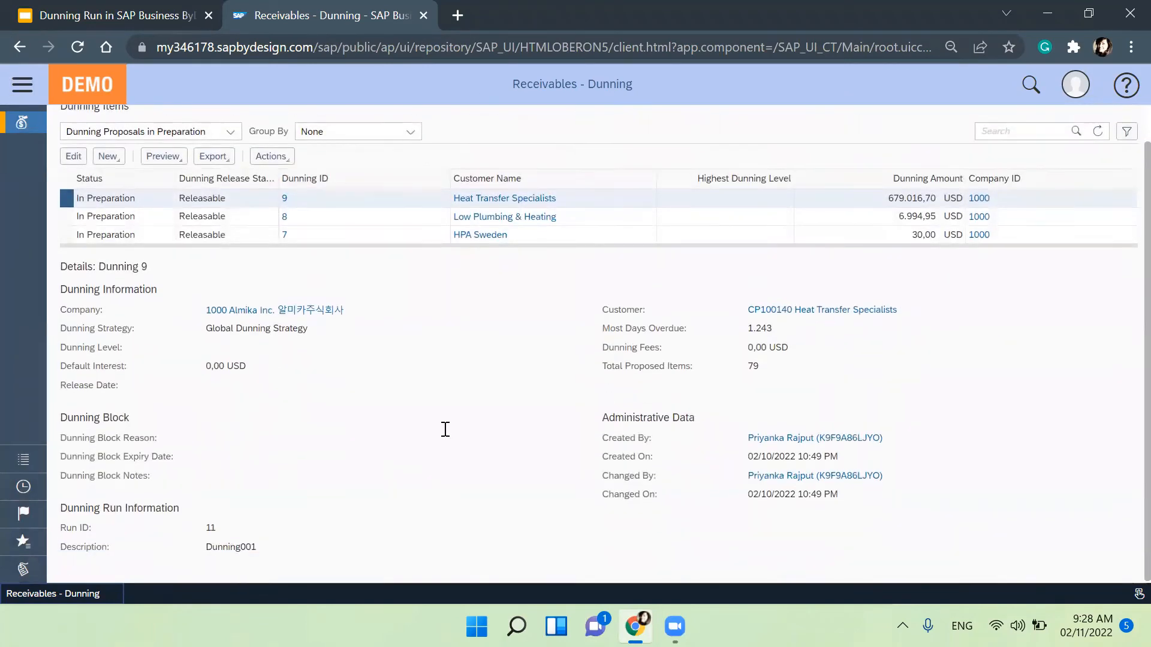
scroll(446, 429, up, 1)
click(1097, 174)
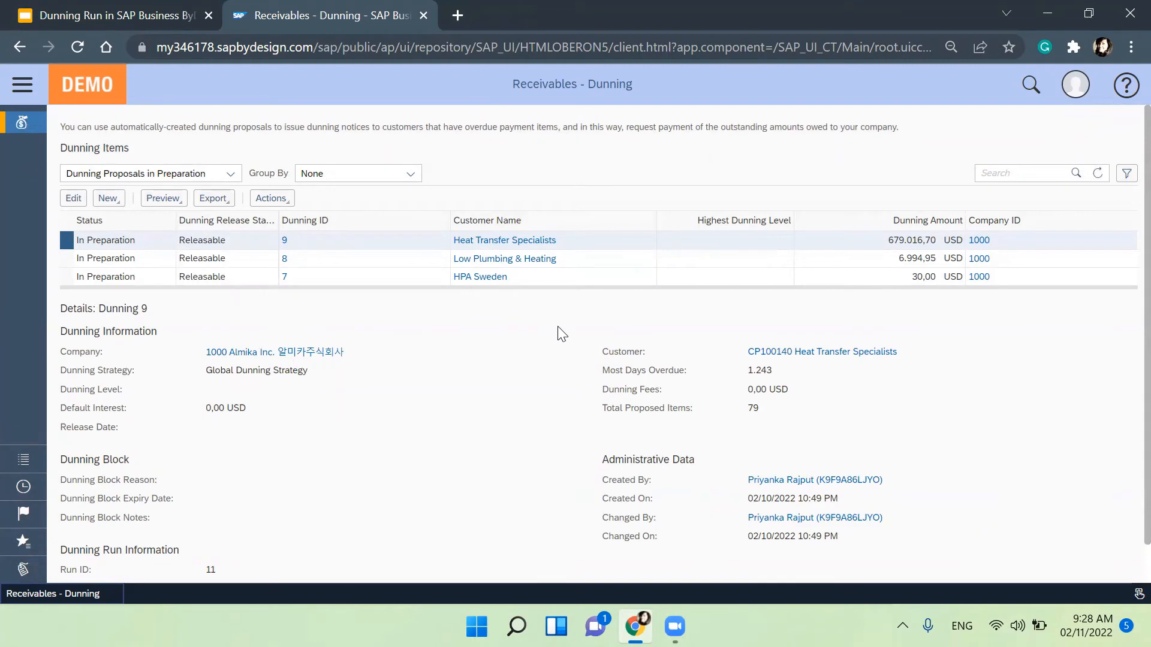
Switch the dunning items list to All Dunning Proposals and refresh it.
click(129, 174)
click(120, 279)
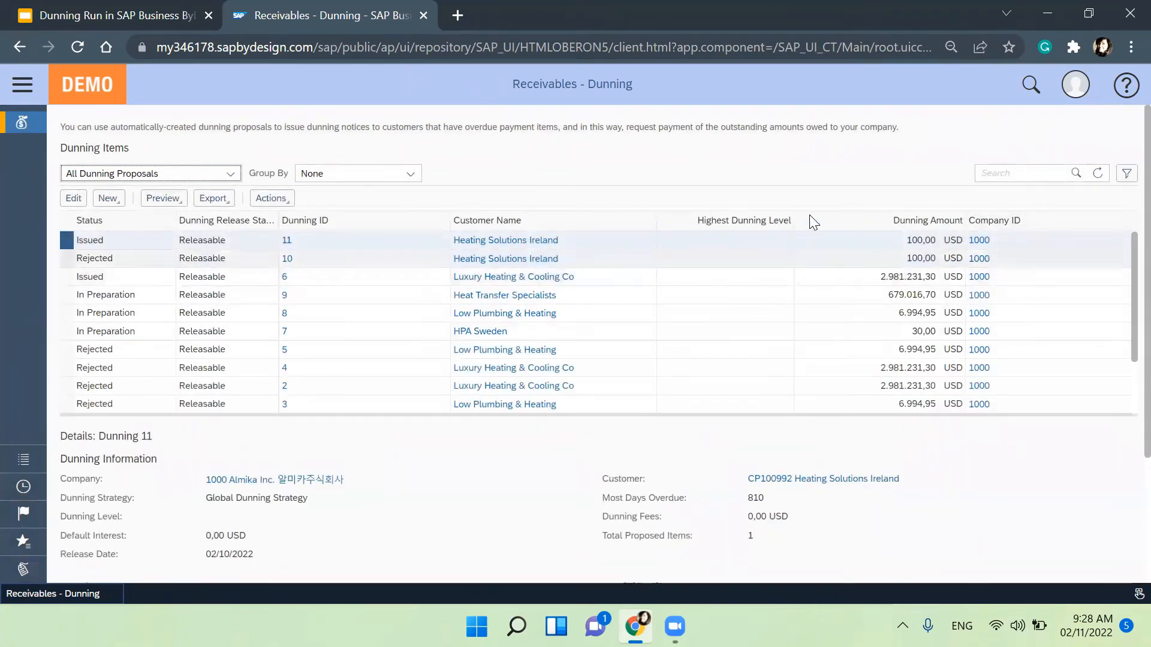
click(1107, 174)
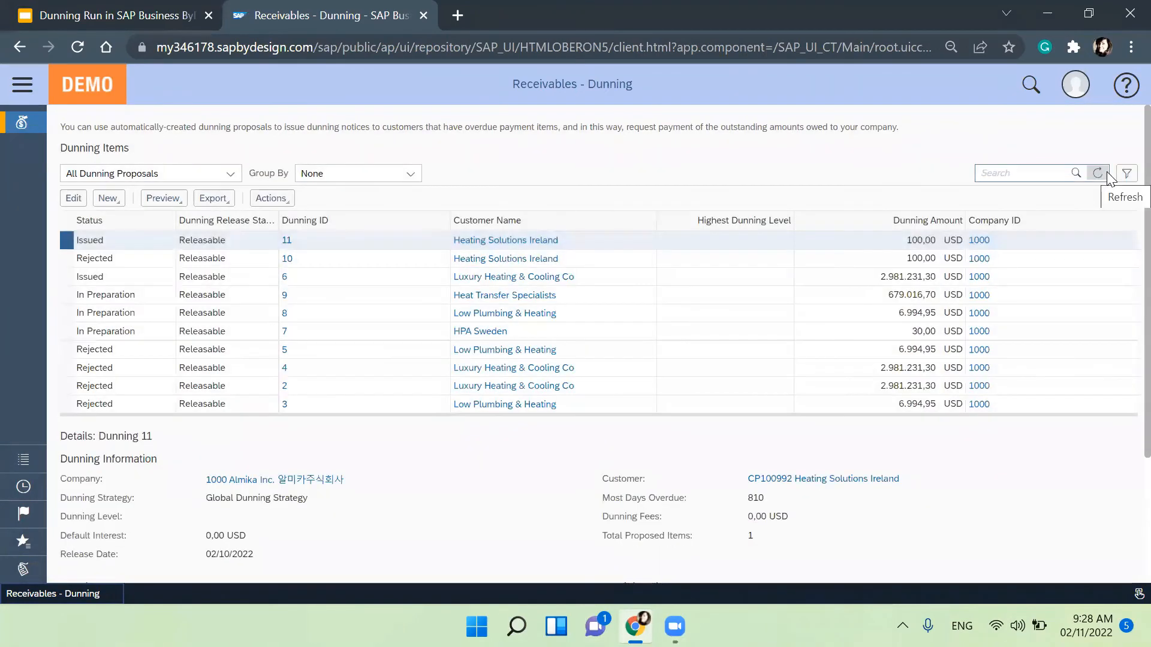
click(459, 15)
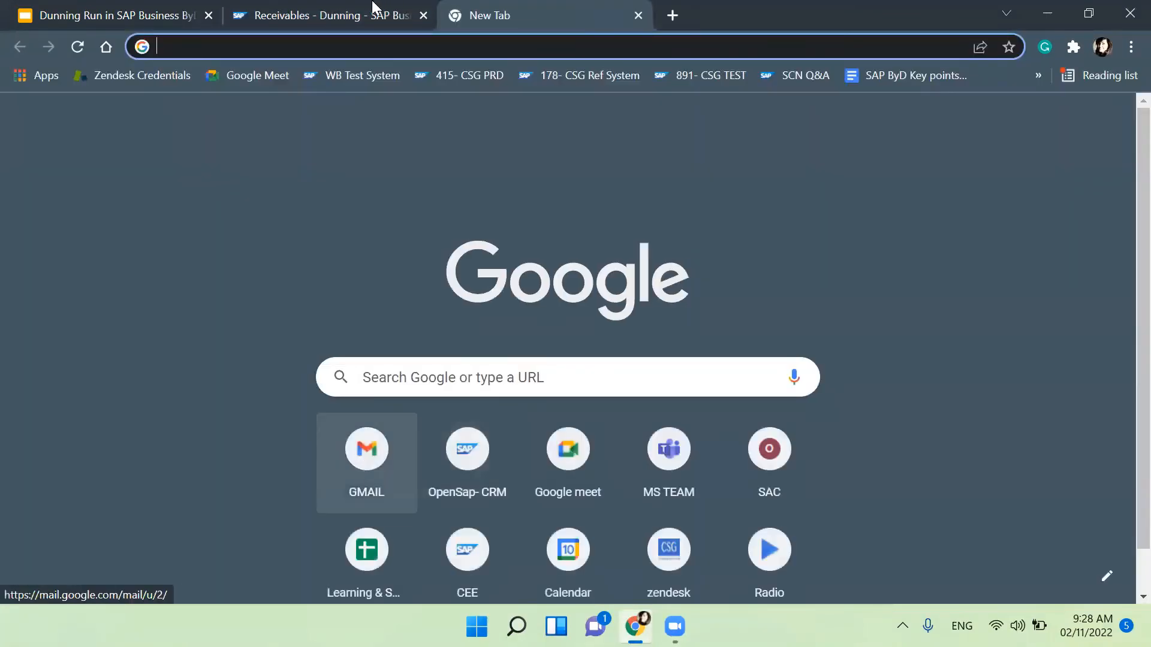
click(372, 9)
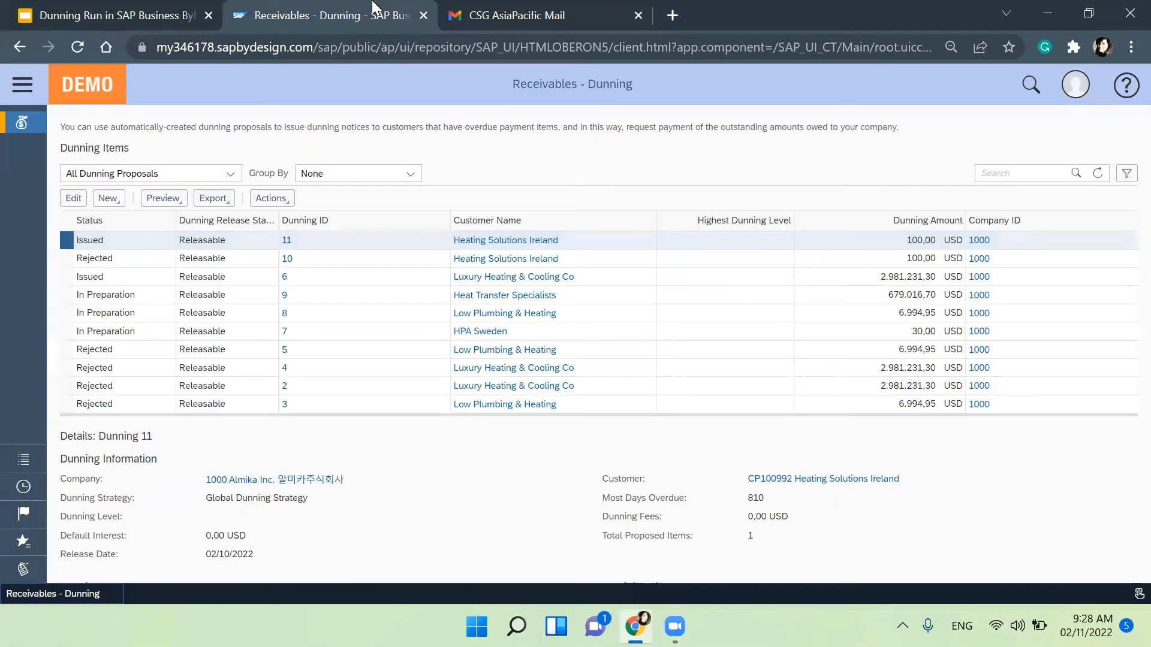
click(515, 13)
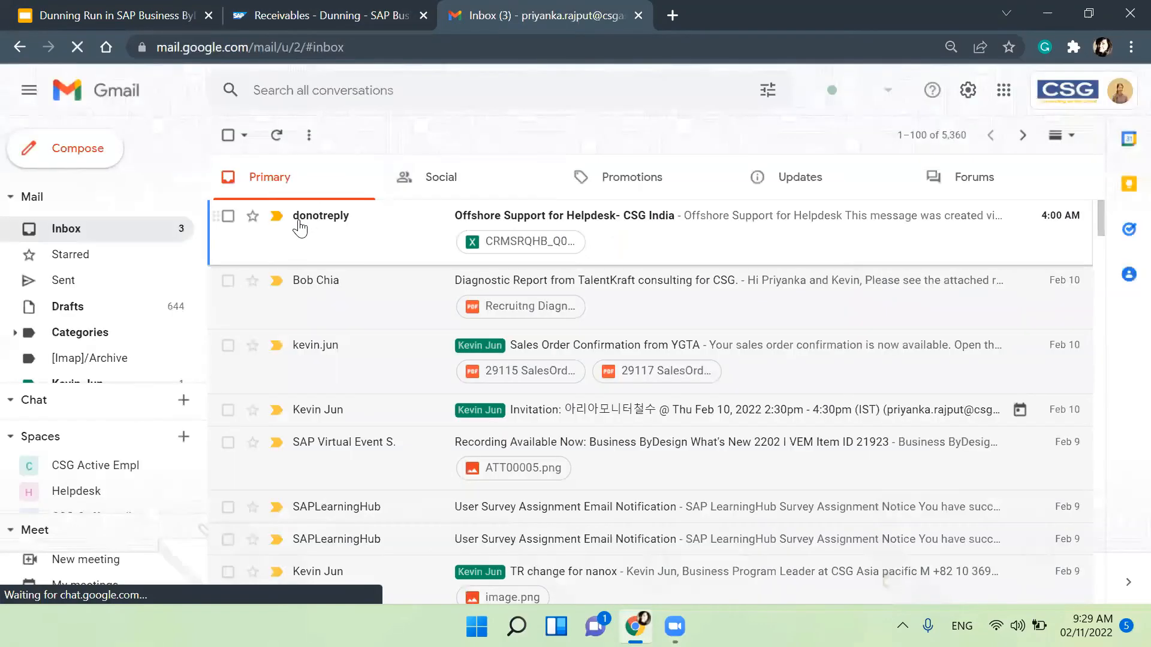
drag(311, 216, 180, 231)
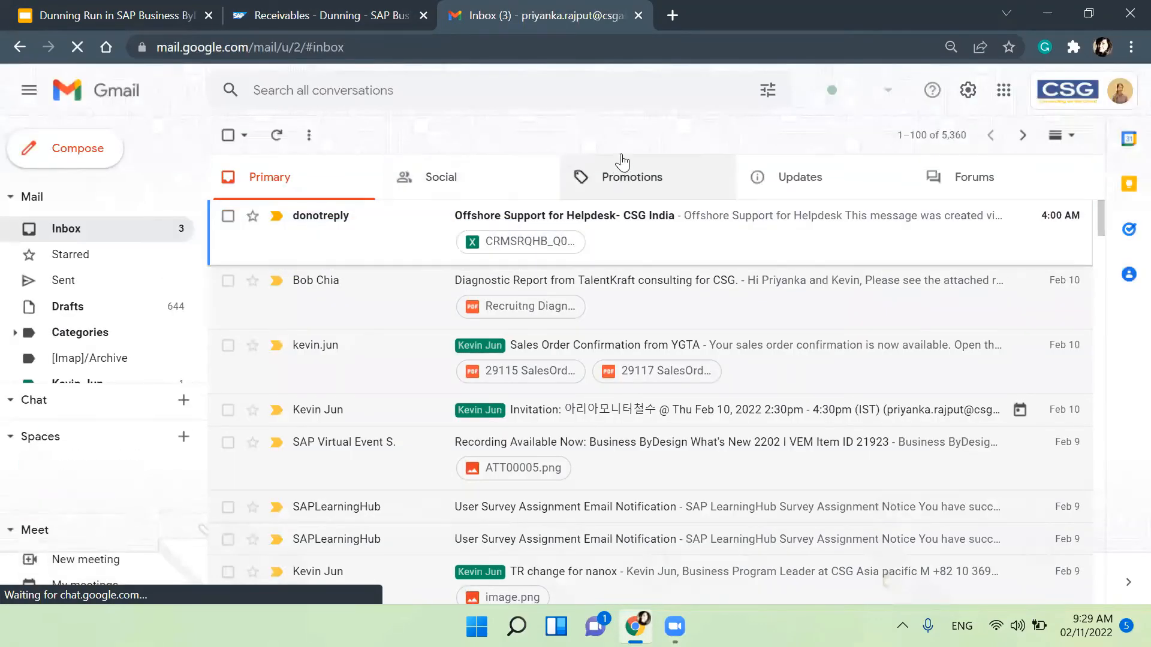
click(797, 181)
click(944, 191)
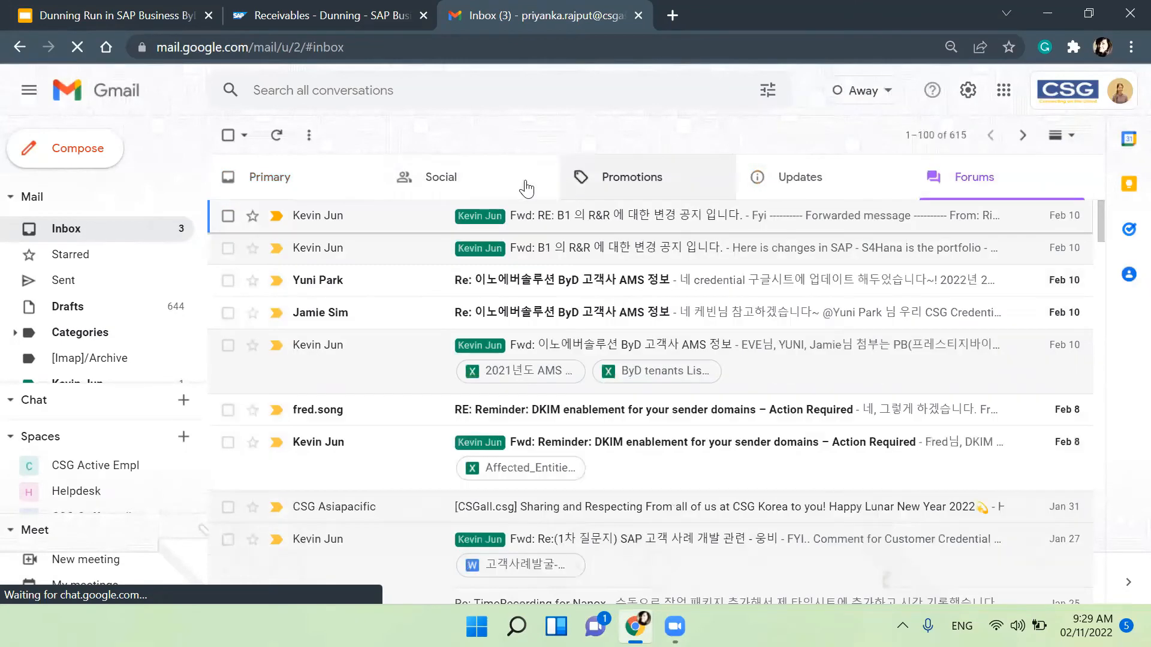
click(563, 188)
click(396, 221)
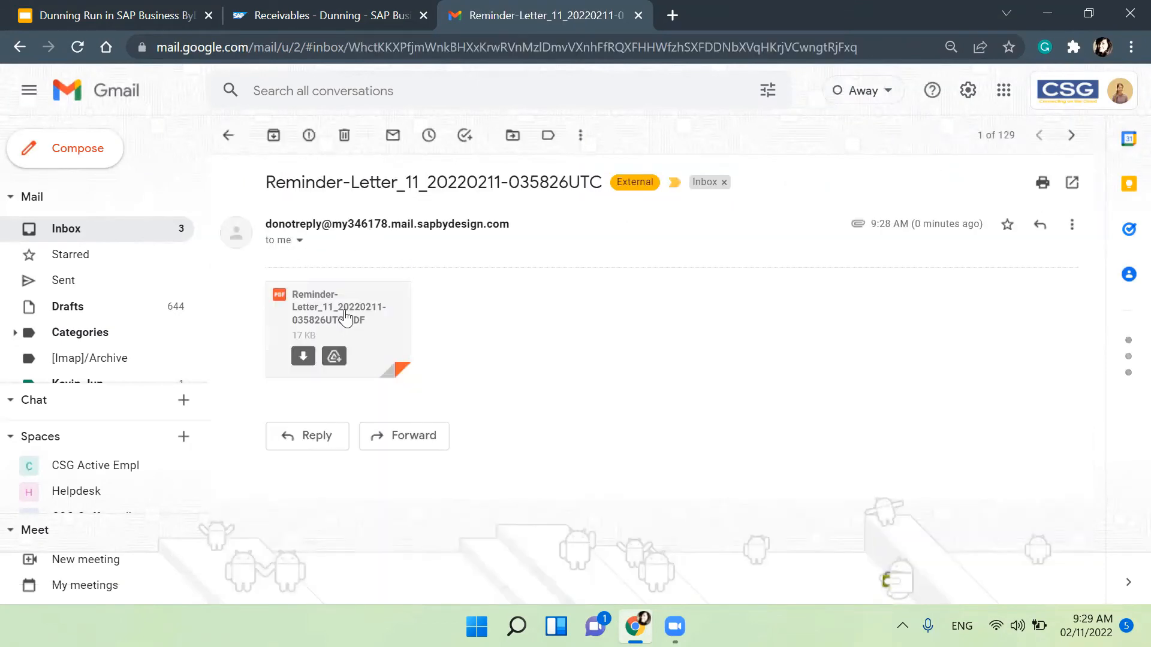
Open the attached reminder letter PDF, read it through to the signature and close the attachment view.
click(345, 317)
scroll(473, 385, down, 3)
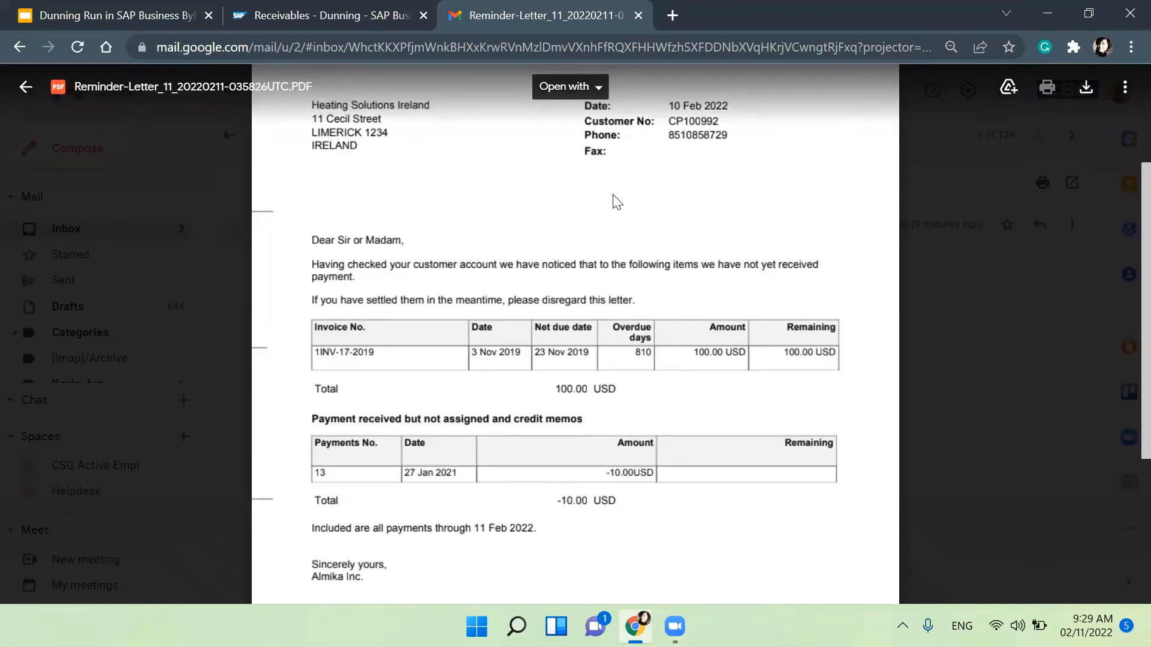
scroll(615, 207, down, 2)
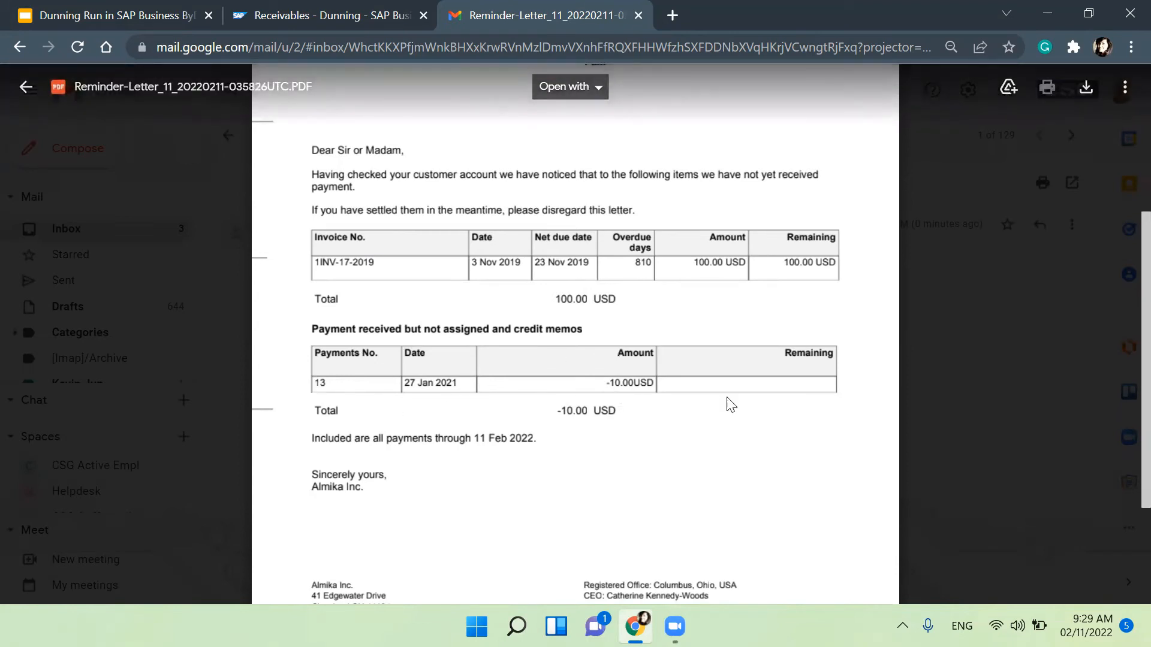
scroll(509, 454, down, 3)
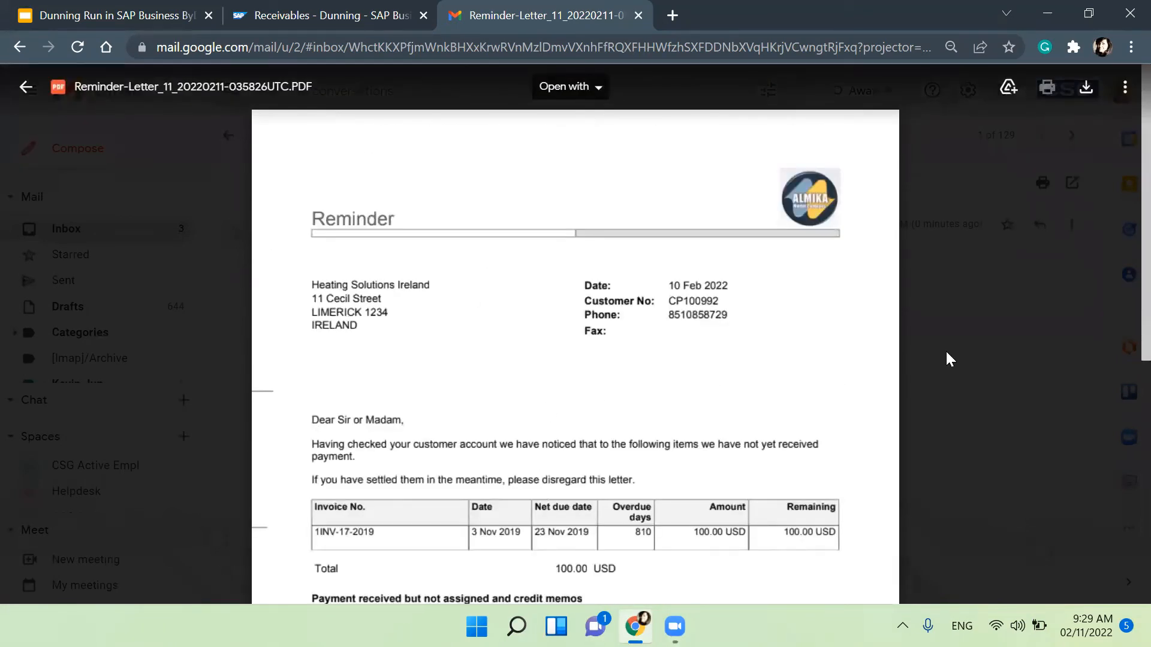
click(959, 430)
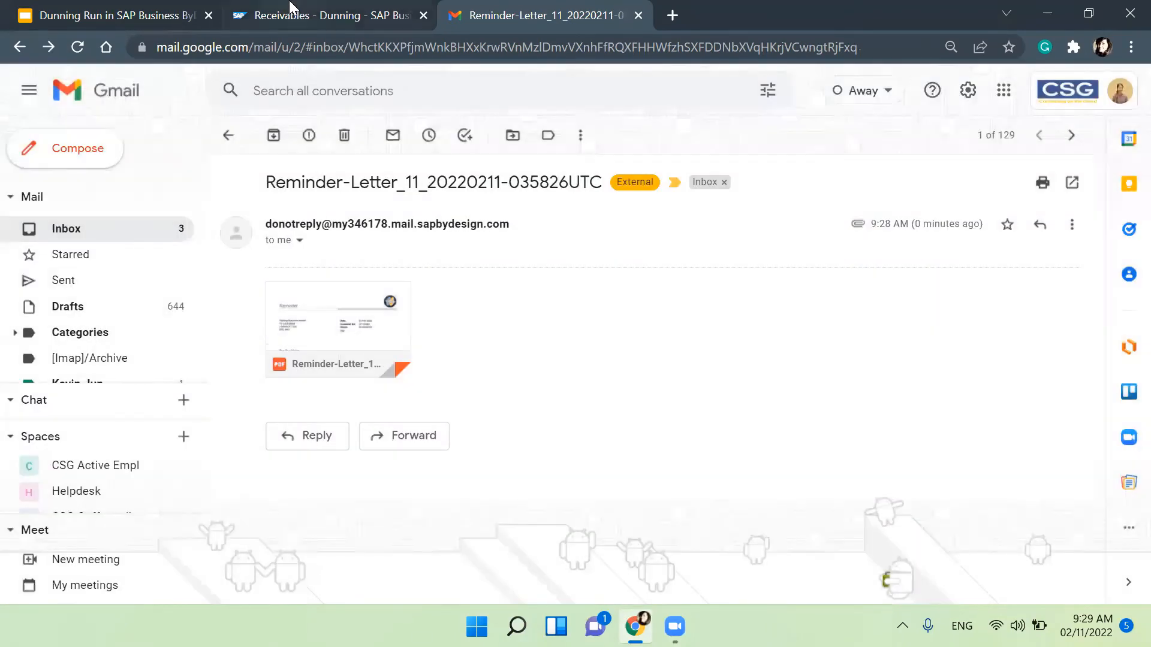
Return to SAP Business ByDesign, preview the dunning letter of the issued Heating Solutions Ireland proposal, read it and close it.
click(290, 12)
click(148, 199)
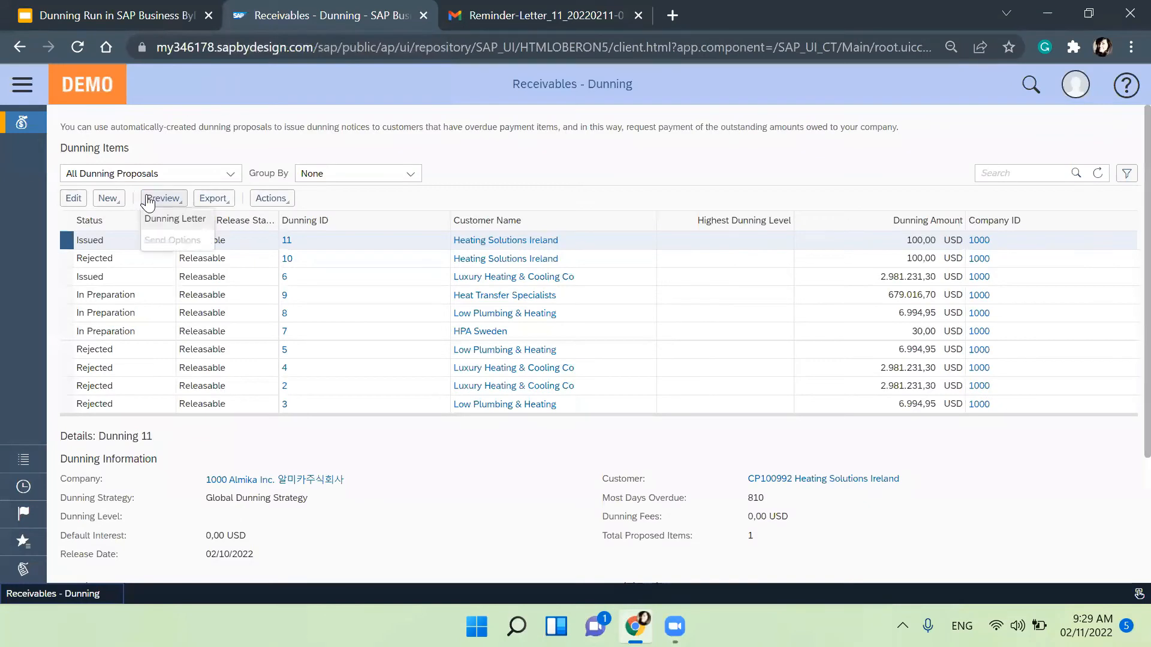
click(159, 214)
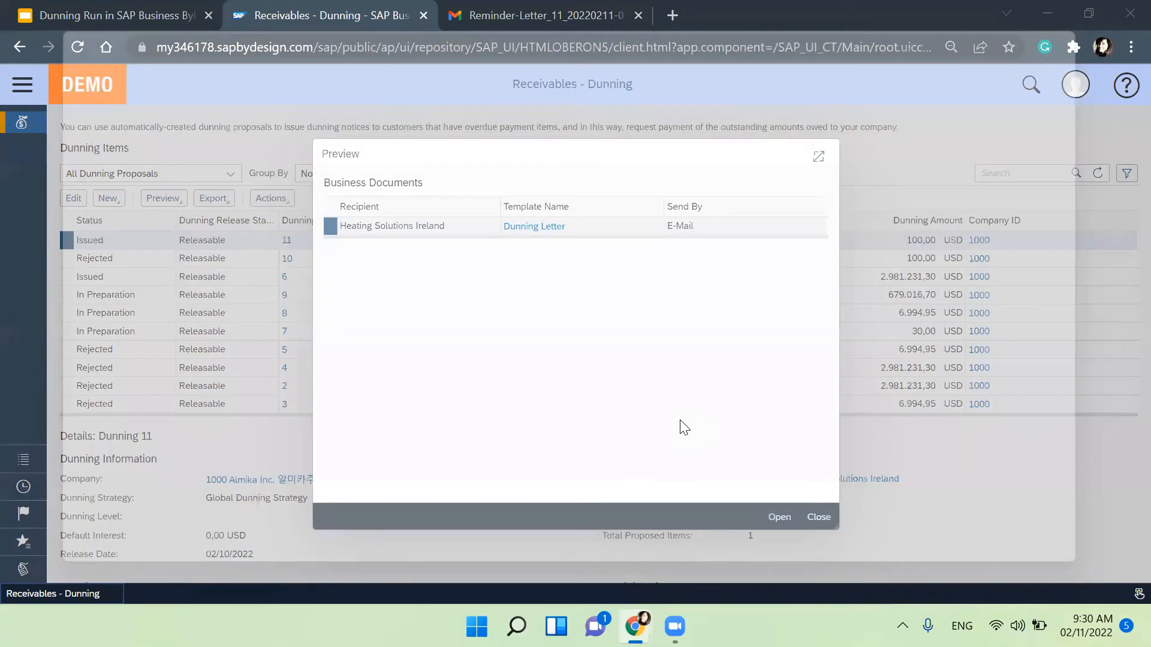
click(779, 517)
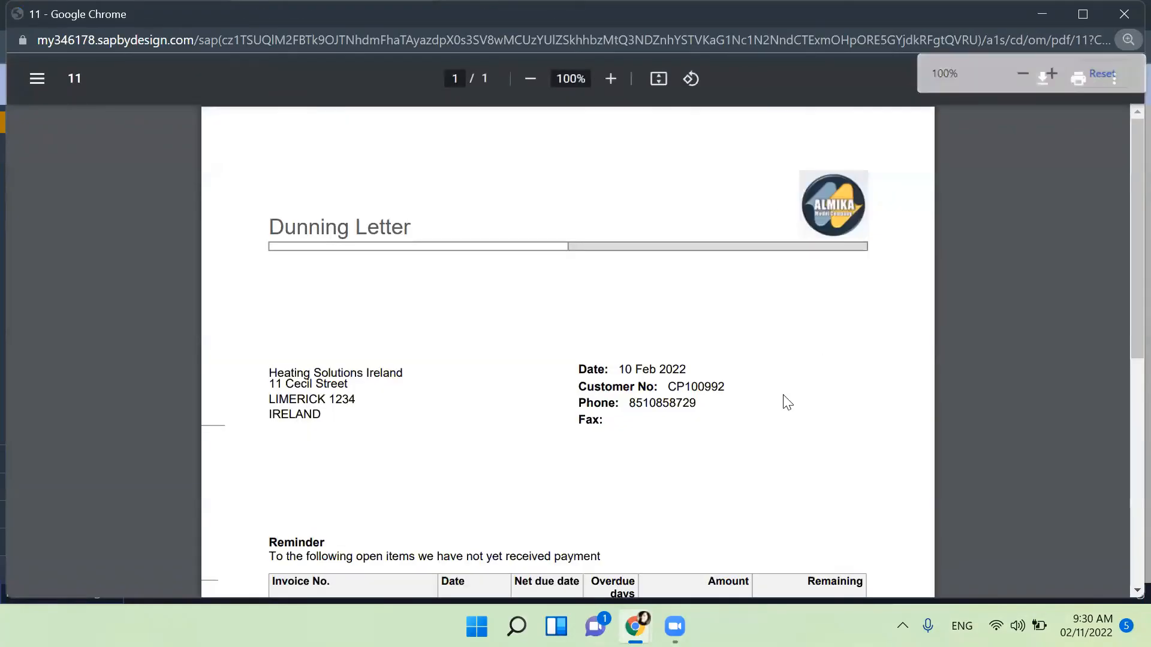
scroll(787, 402, down, 6)
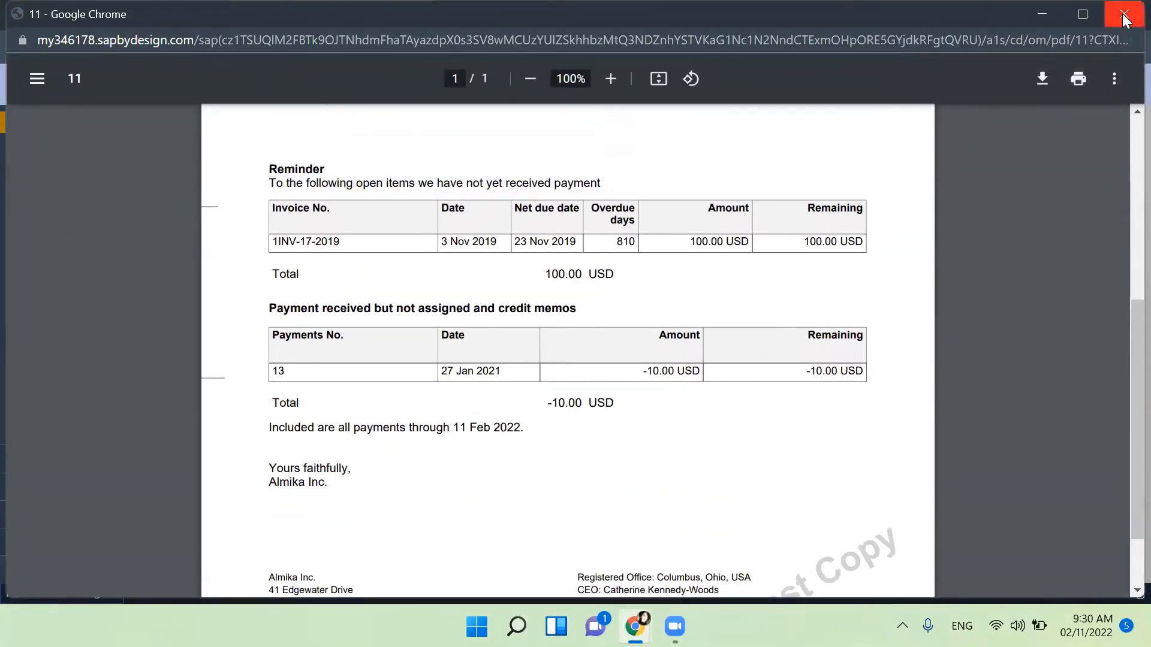
key(ctrl+w)
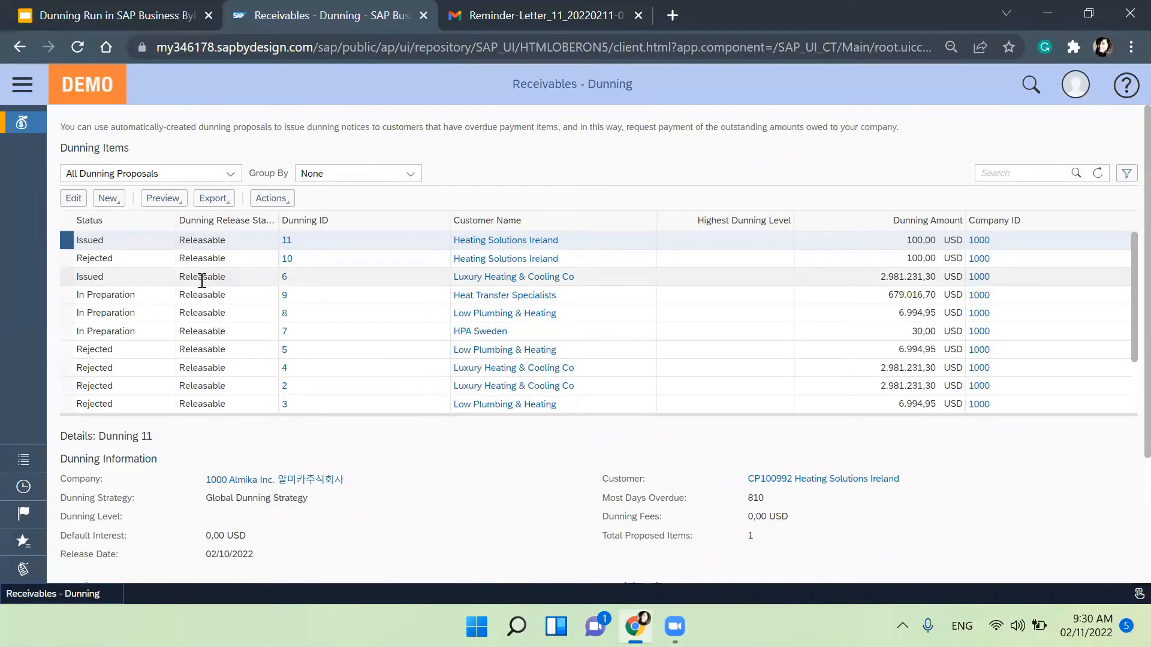
Preview the dunning letter of the Heat Transfer Specialists proposal, examine its listed overdue invoices page by page and close it.
click(202, 280)
click(162, 200)
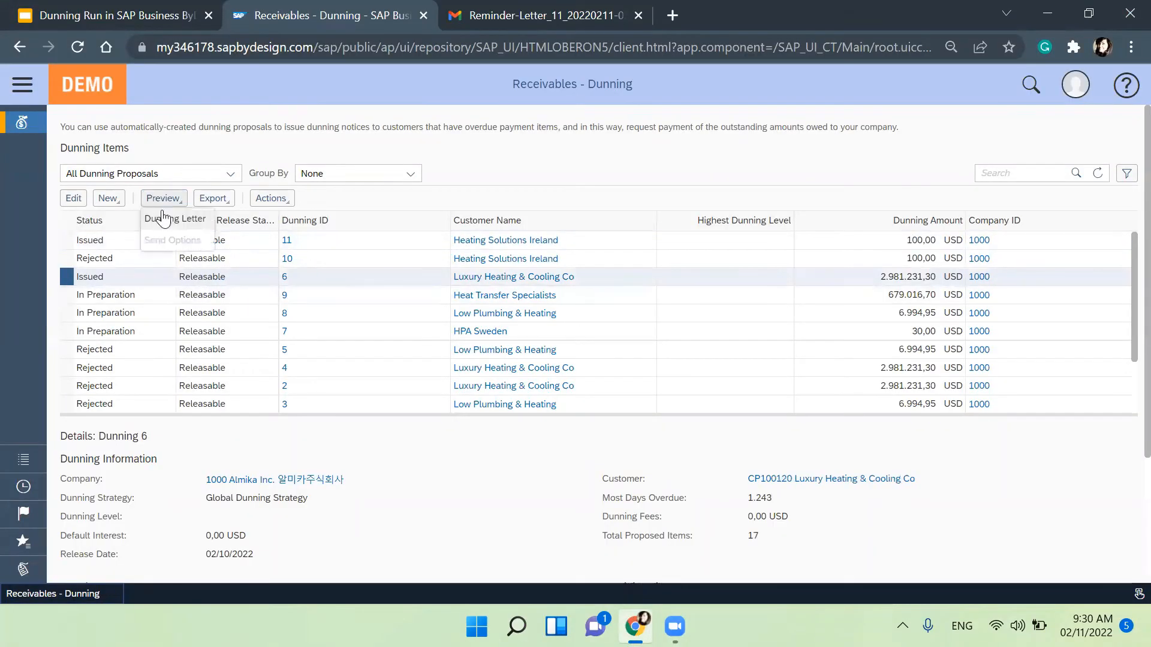
click(162, 219)
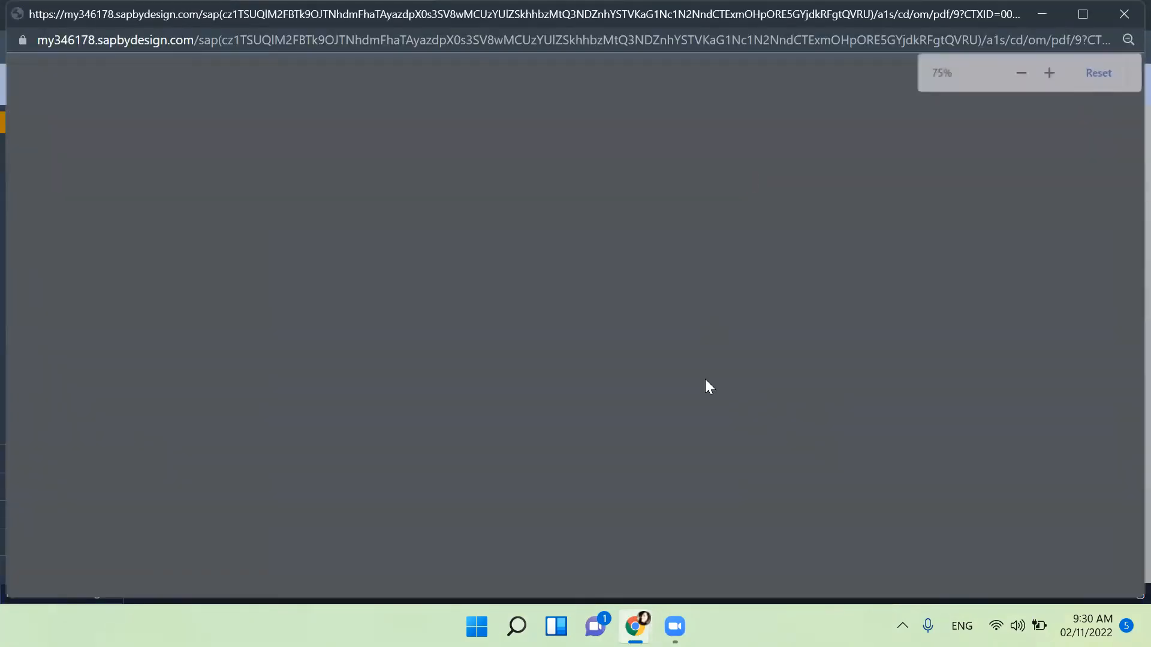
scroll(707, 403, down, 10)
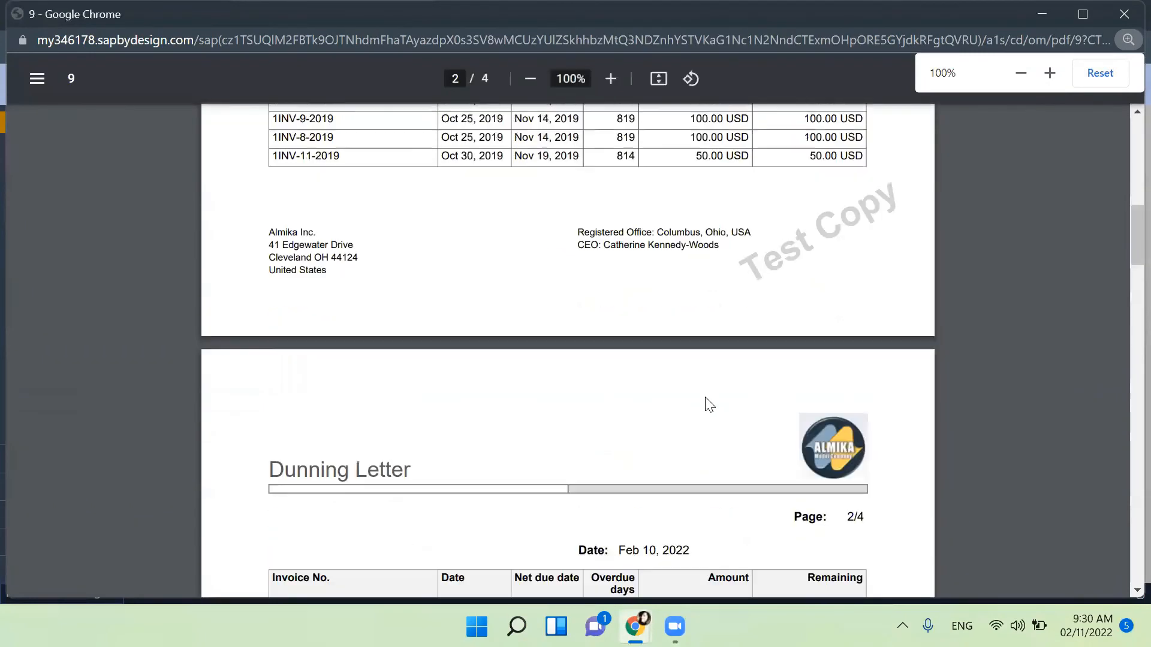
scroll(738, 368, up, 5)
scroll(739, 368, up, 6)
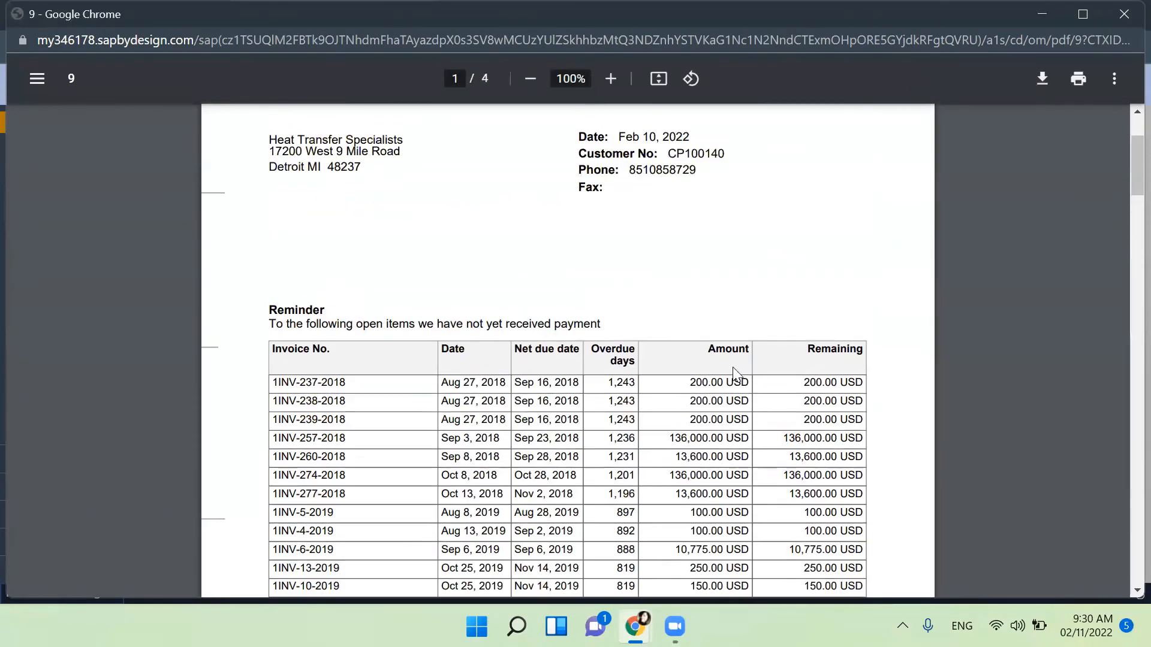
scroll(842, 393, down, 6)
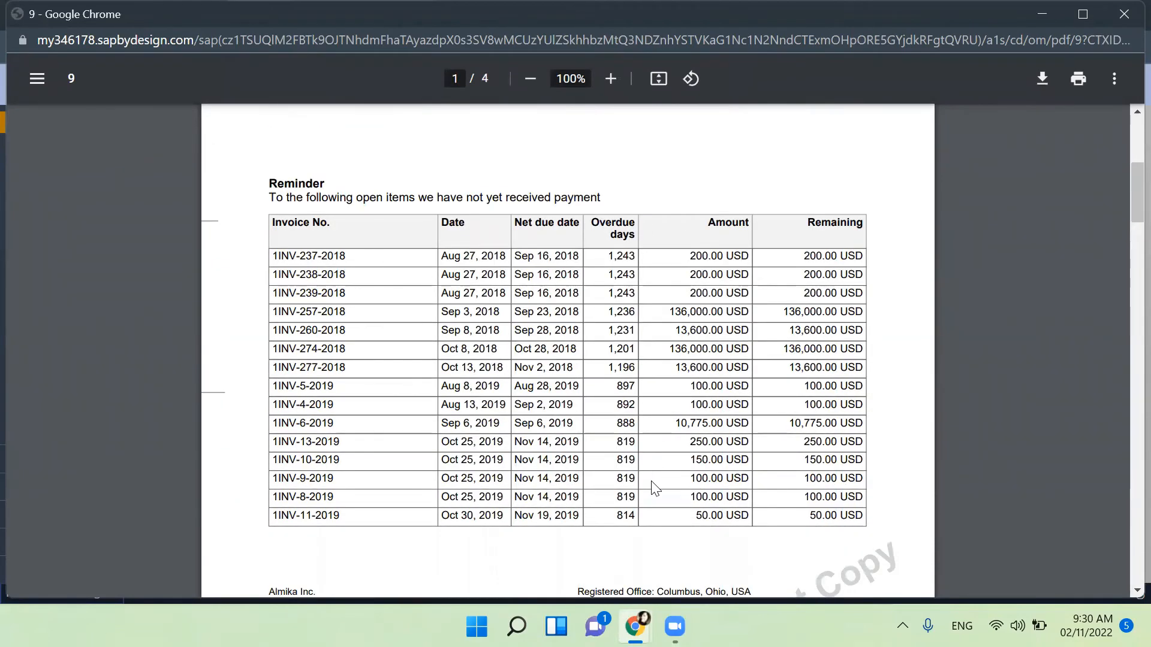
scroll(655, 486, down, 7)
scroll(660, 464, down, 20)
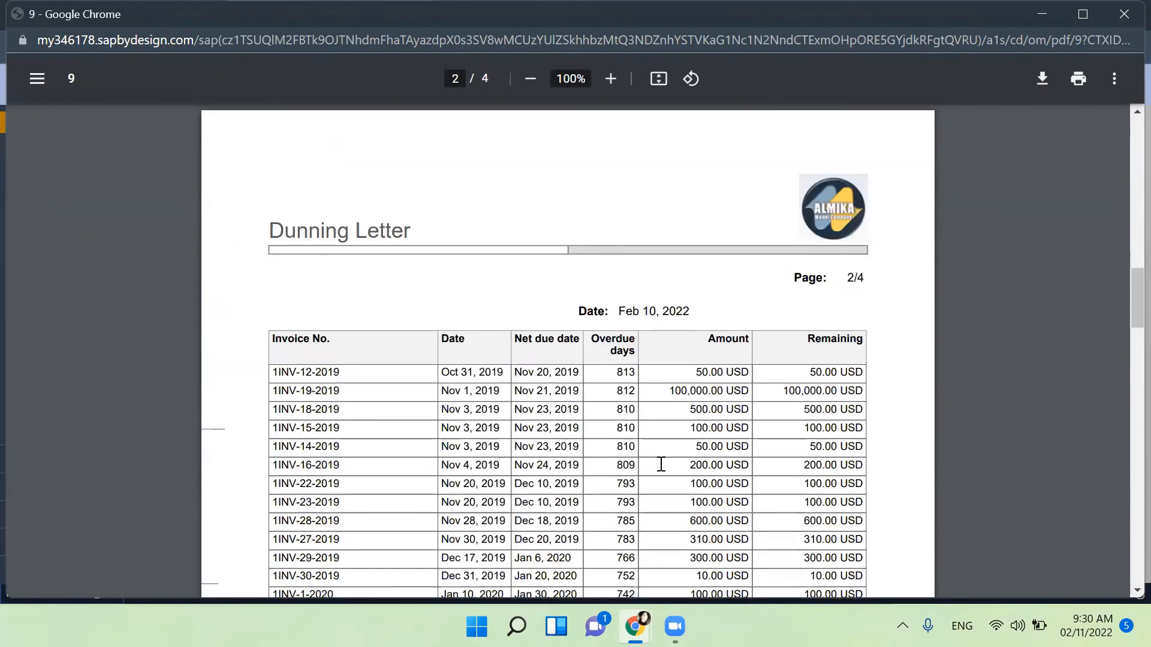
scroll(664, 470, down, 15)
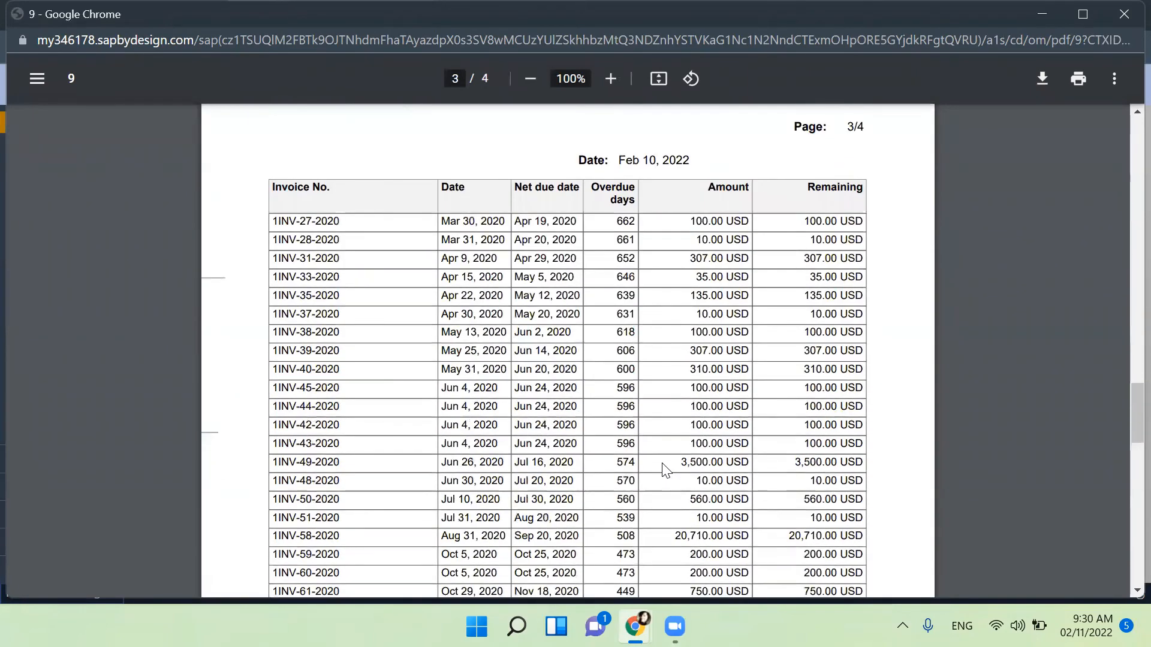
scroll(1118, 166, up, 20)
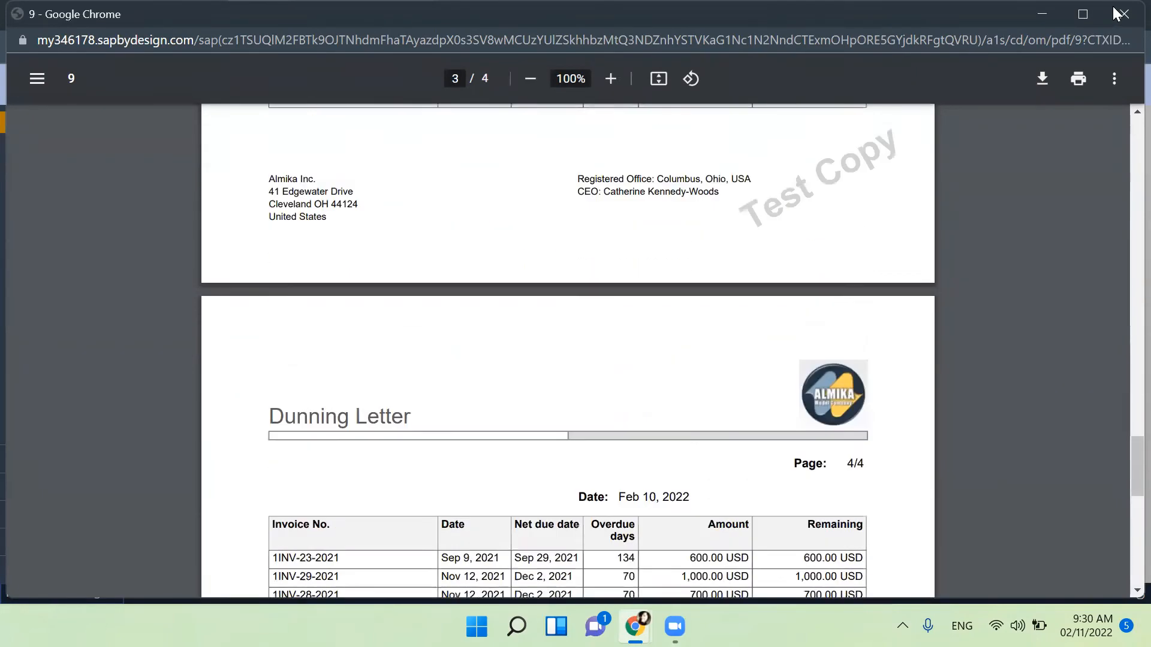
scroll(1115, 159, up, 10)
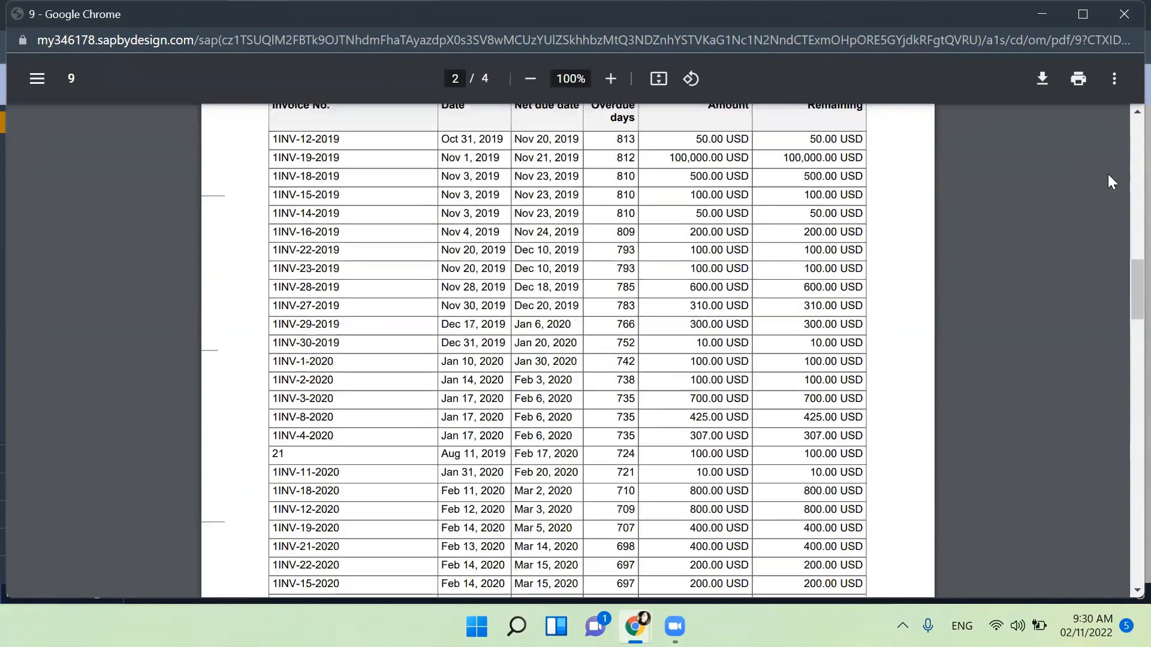
key(ctrl+w)
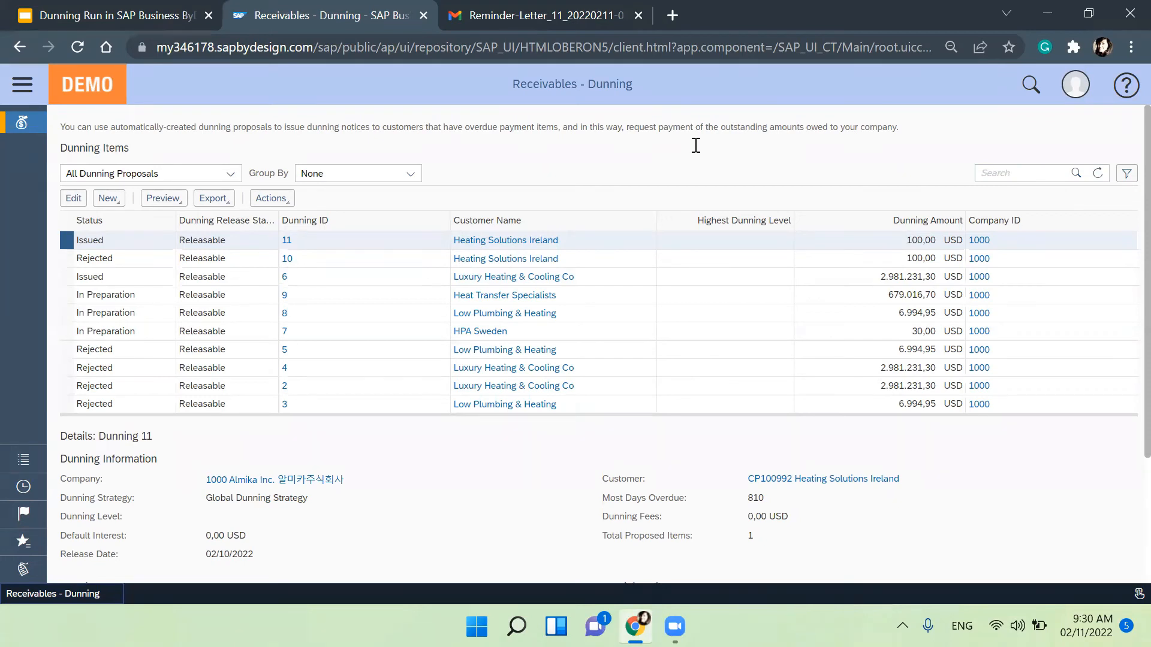
Switch to the Google Slides presentation and present the Key Takeaways slide as a slideshow.
click(503, 12)
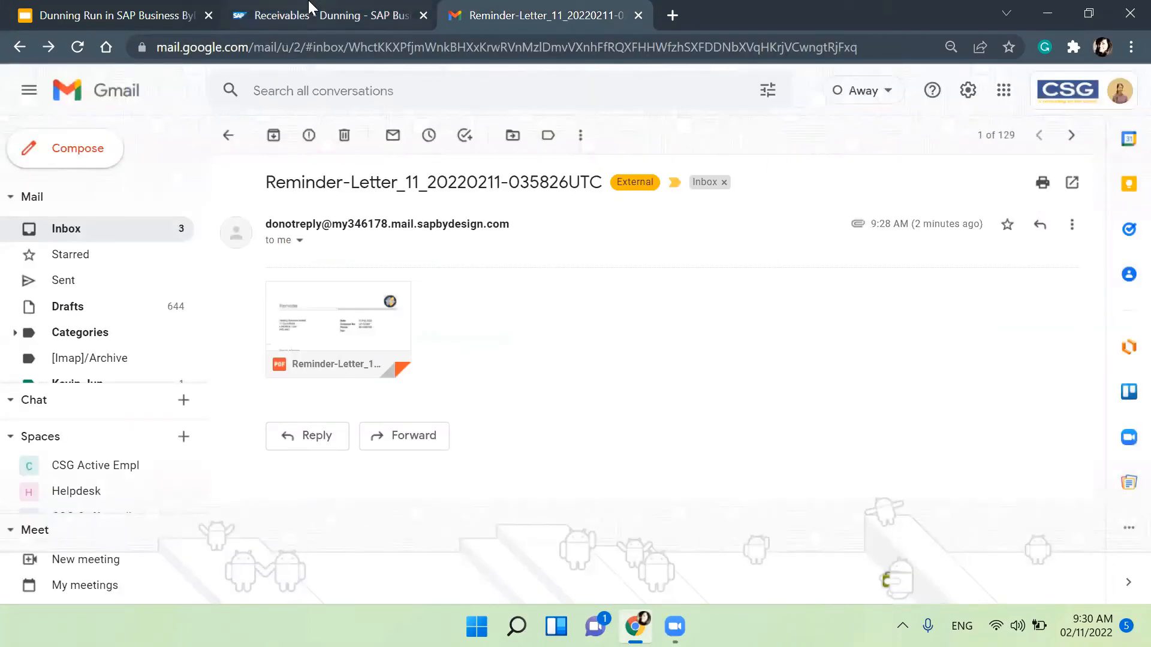
click(78, 15)
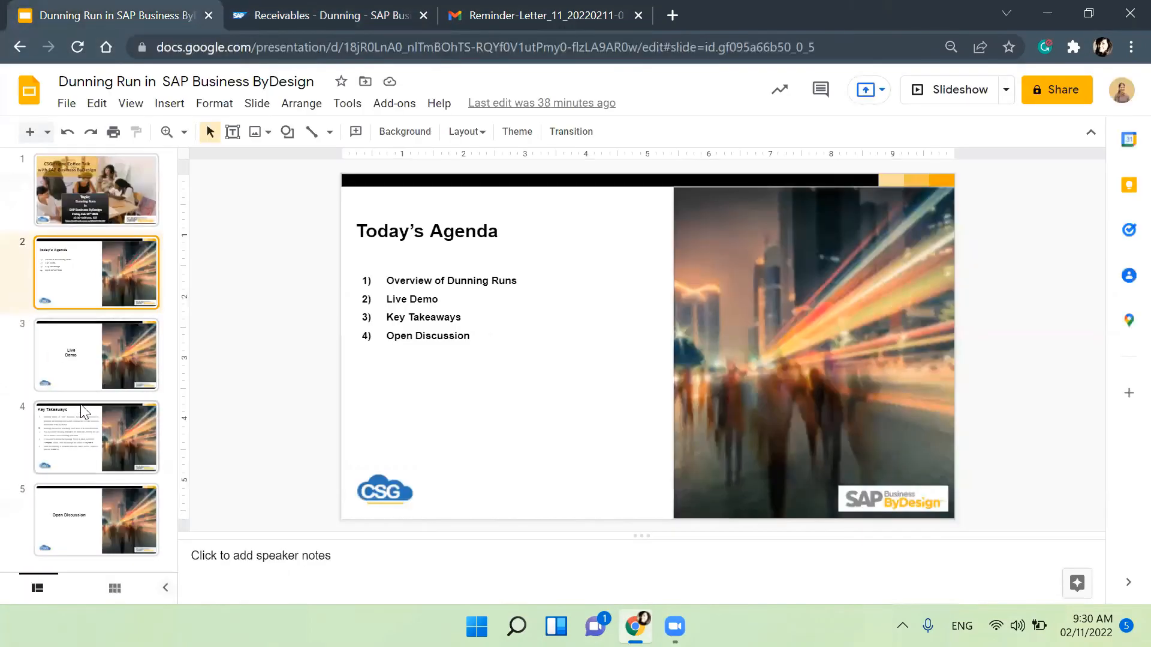
click(71, 354)
click(96, 431)
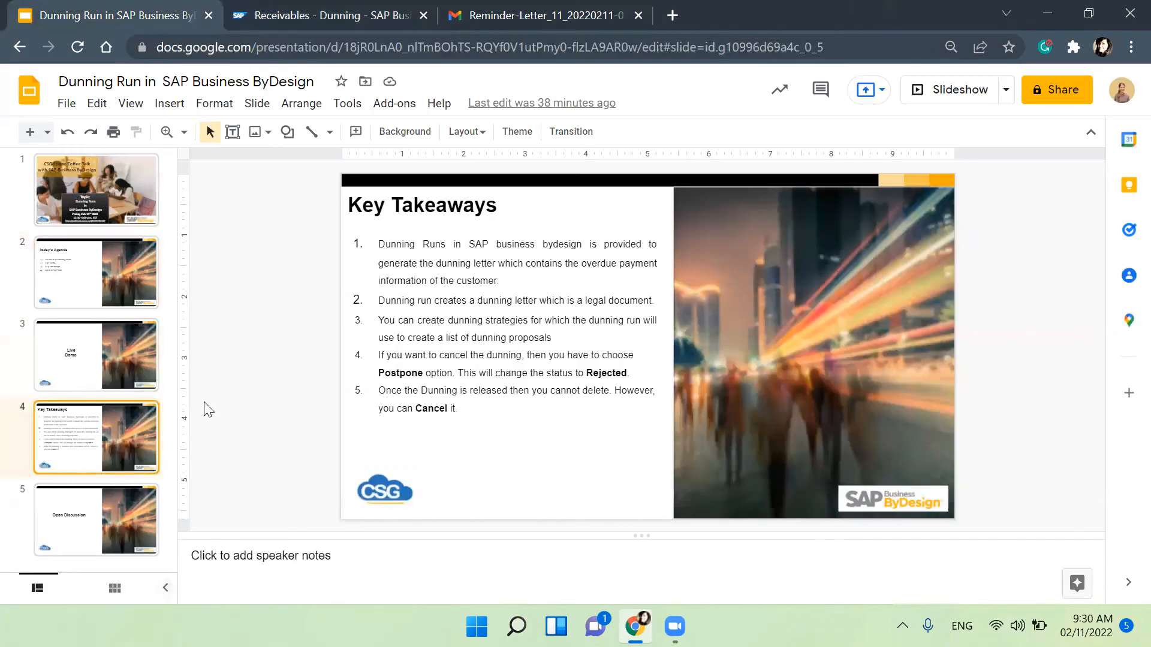
click(982, 96)
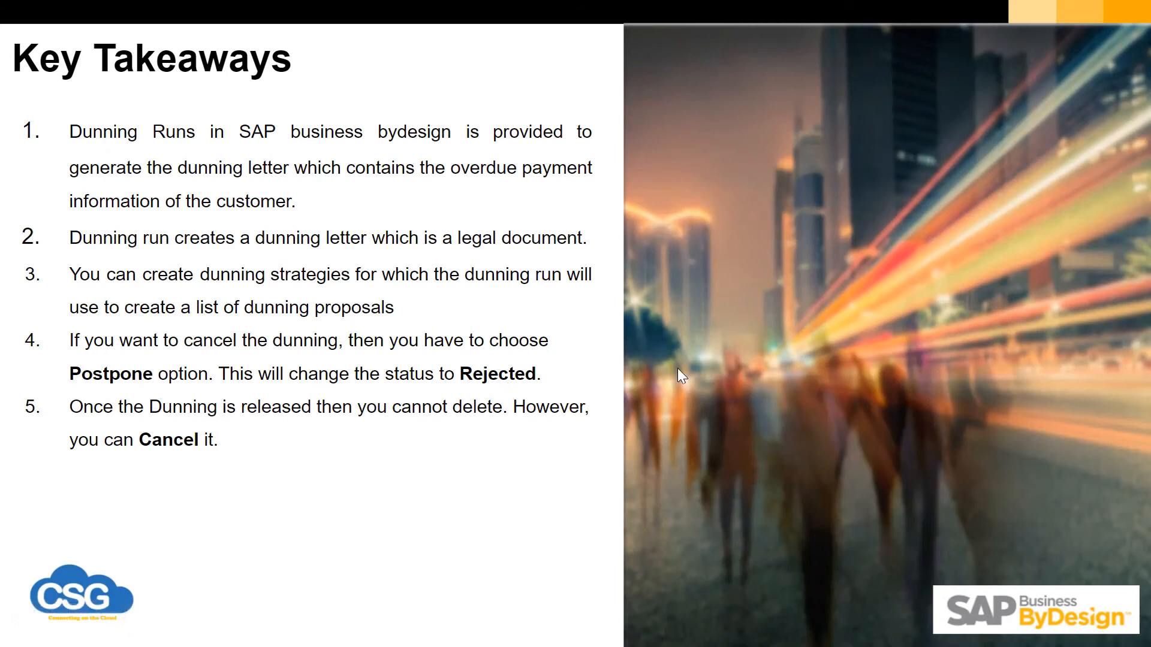
click(569, 63)
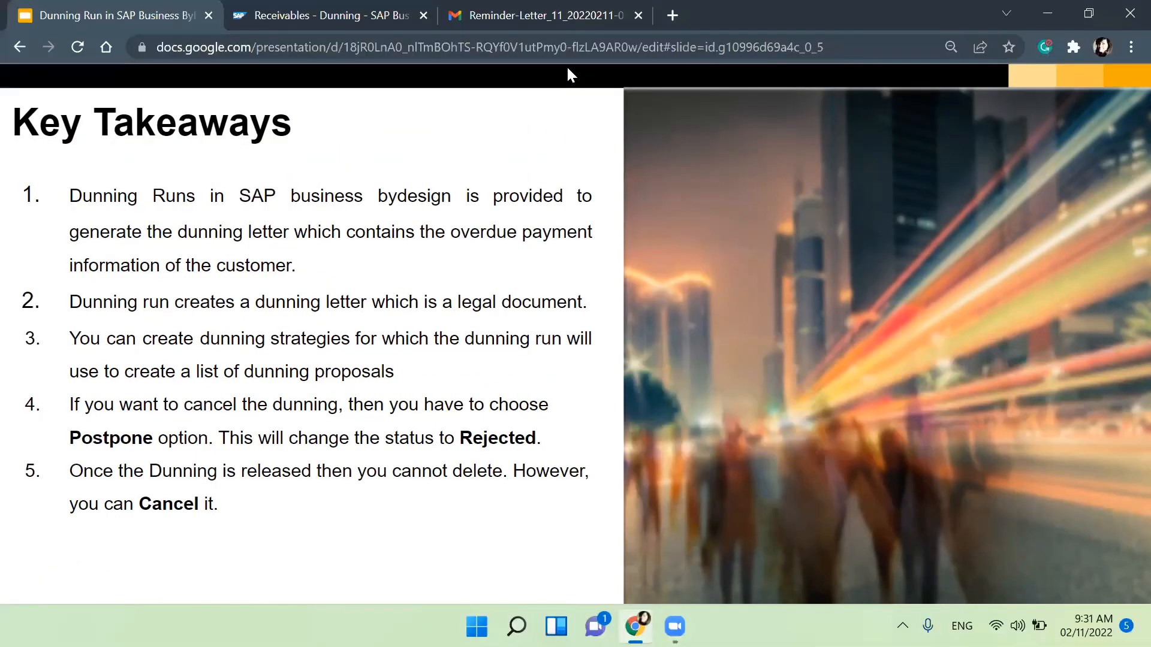
Postpone the Heat Transfer Specialists dunning proposal in SAP Business ByDesign and return to the Key Takeaways slide in Google Slides.
click(354, 12)
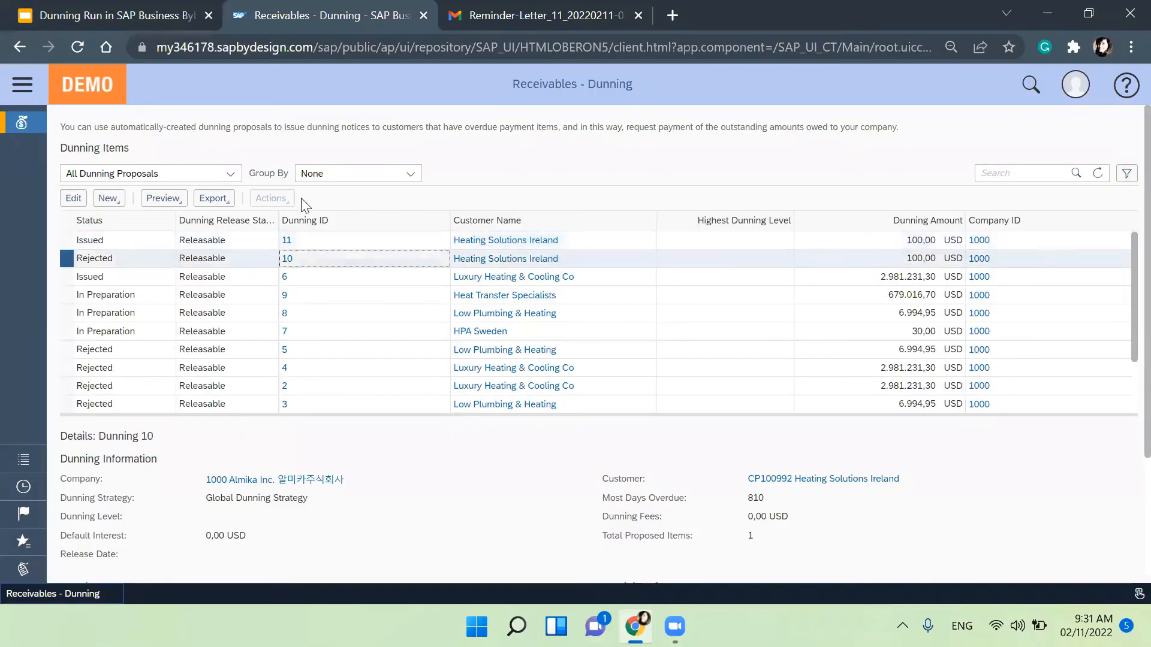
click(174, 295)
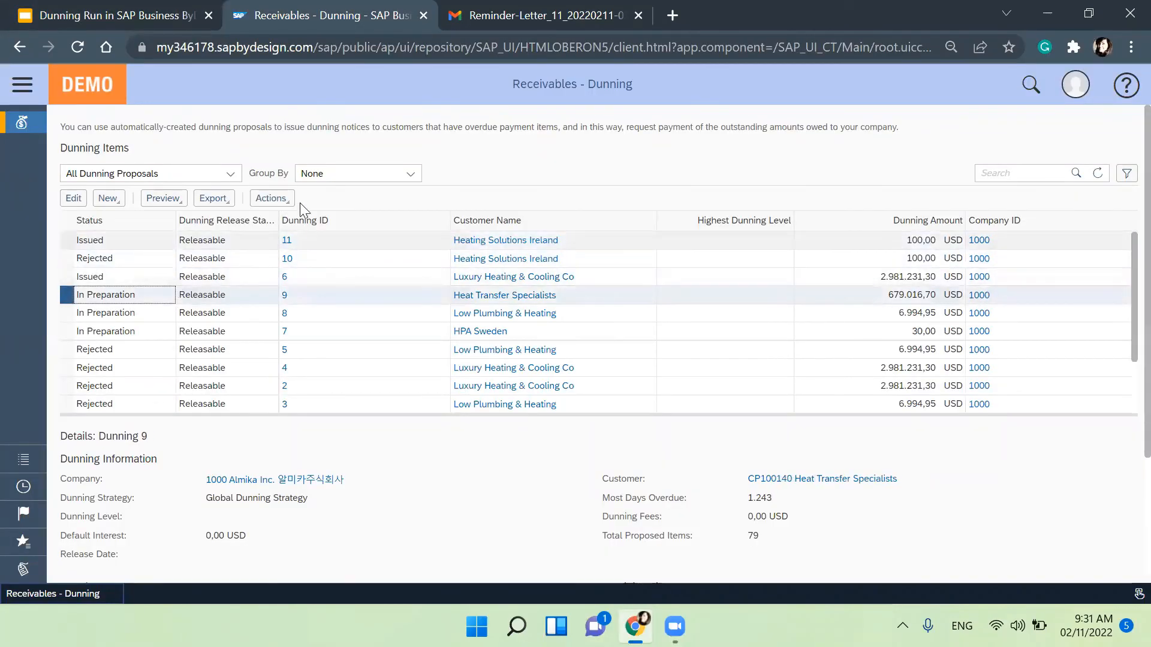
click(273, 199)
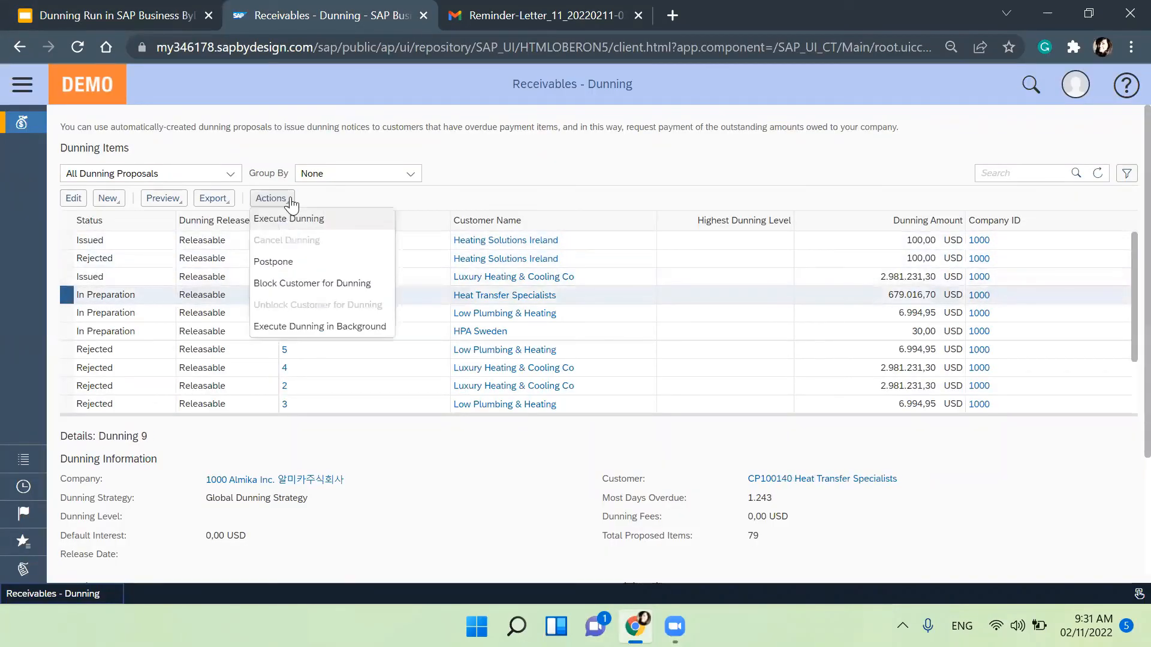
click(294, 263)
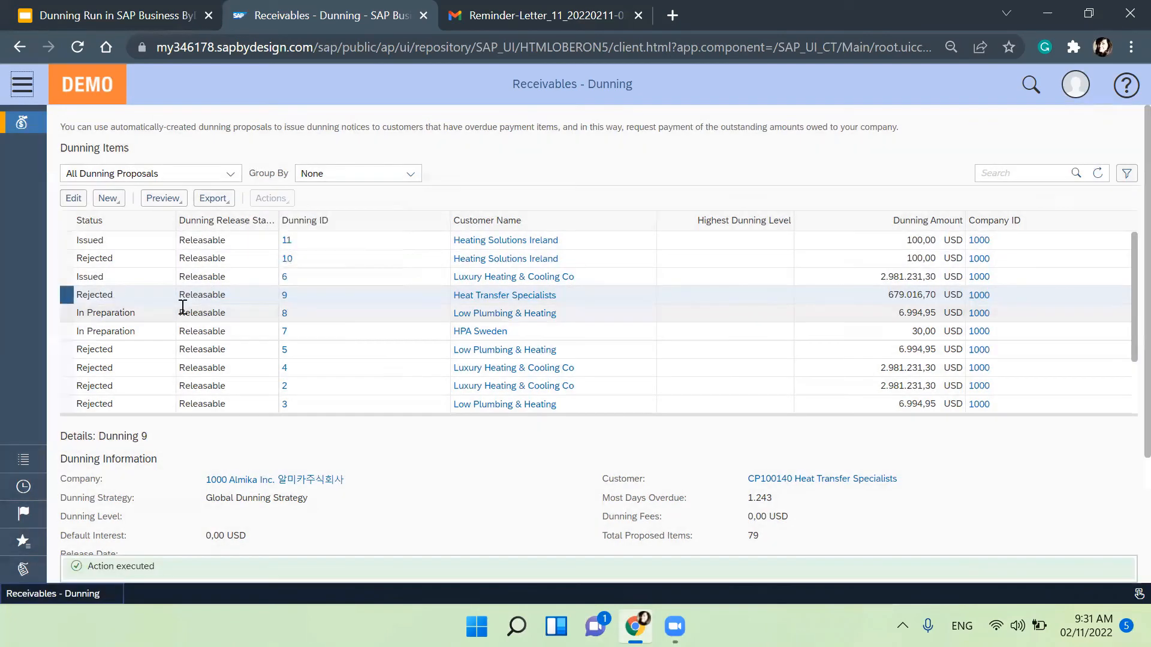
click(90, 9)
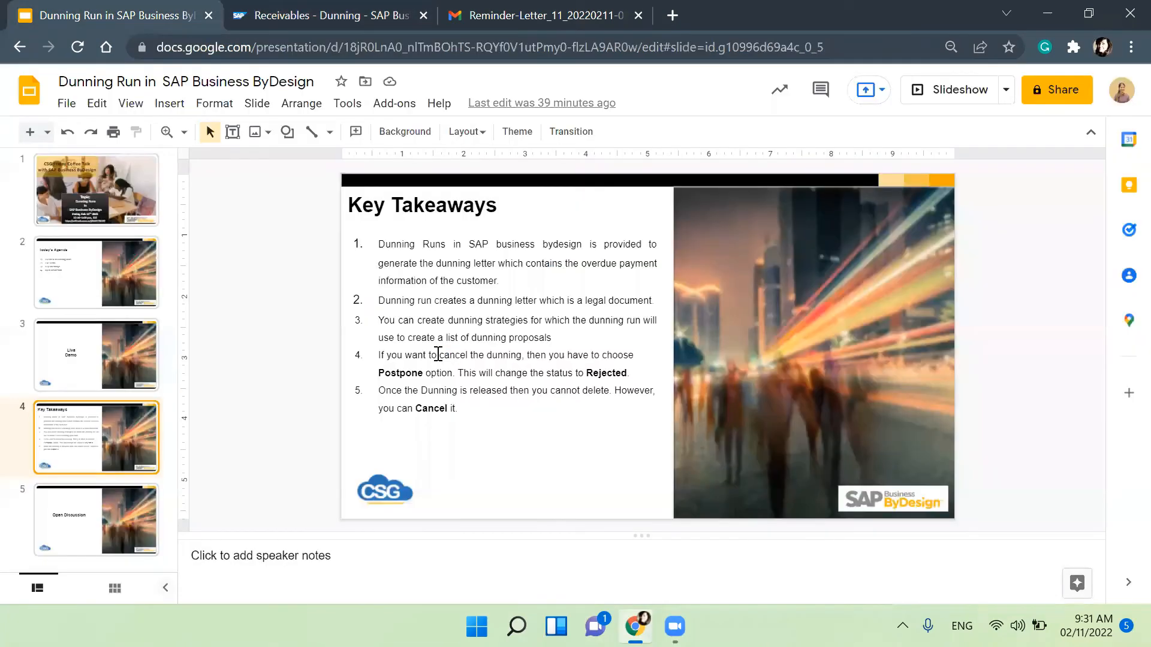
Present the Key Takeaways slide full screen and exit the slideshow.
click(962, 99)
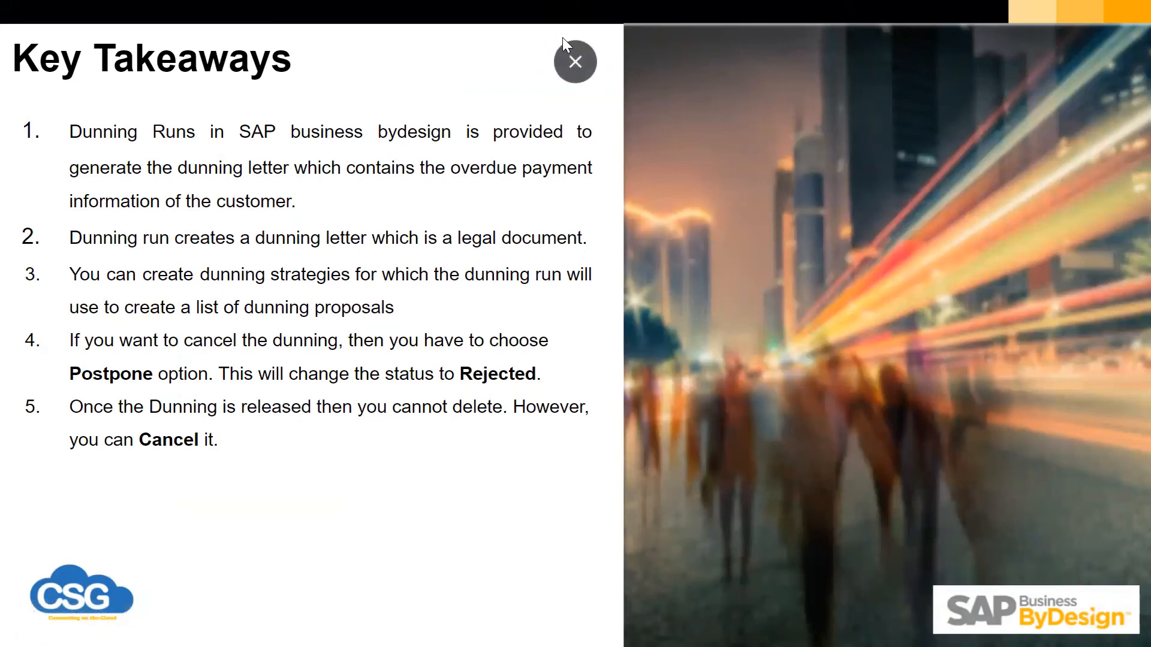
click(564, 57)
Switch to SAP Business ByDesign and check the Cancel Dunning action available for the issued Heating Solutions Ireland proposal without executing it.
click(327, 13)
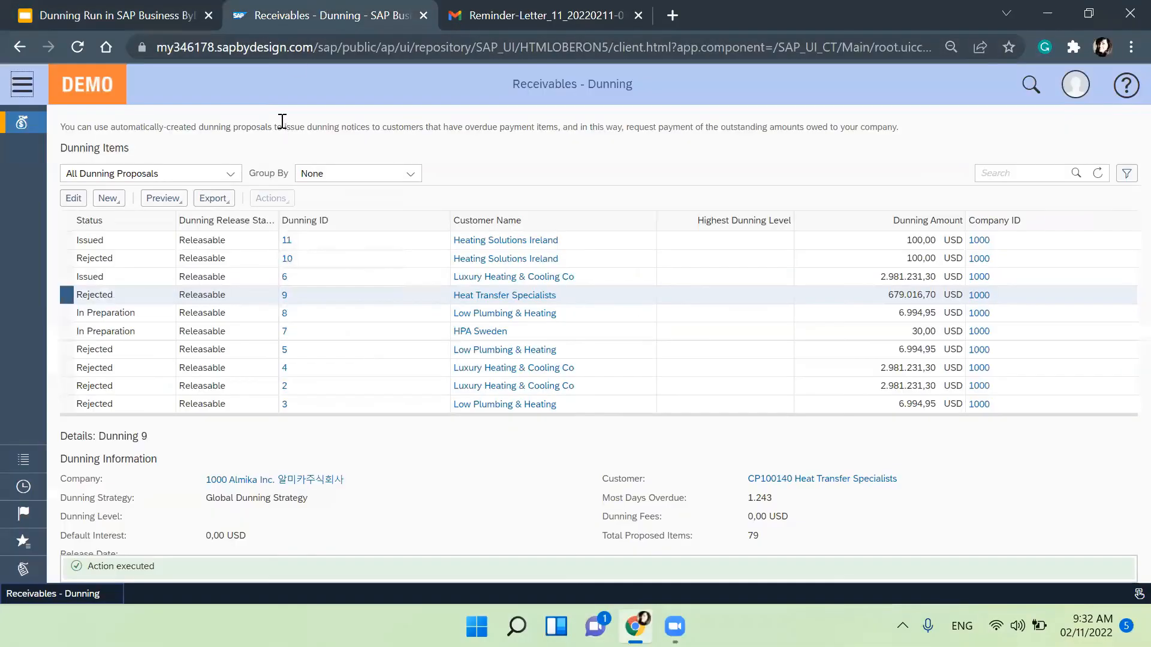
click(126, 242)
click(271, 198)
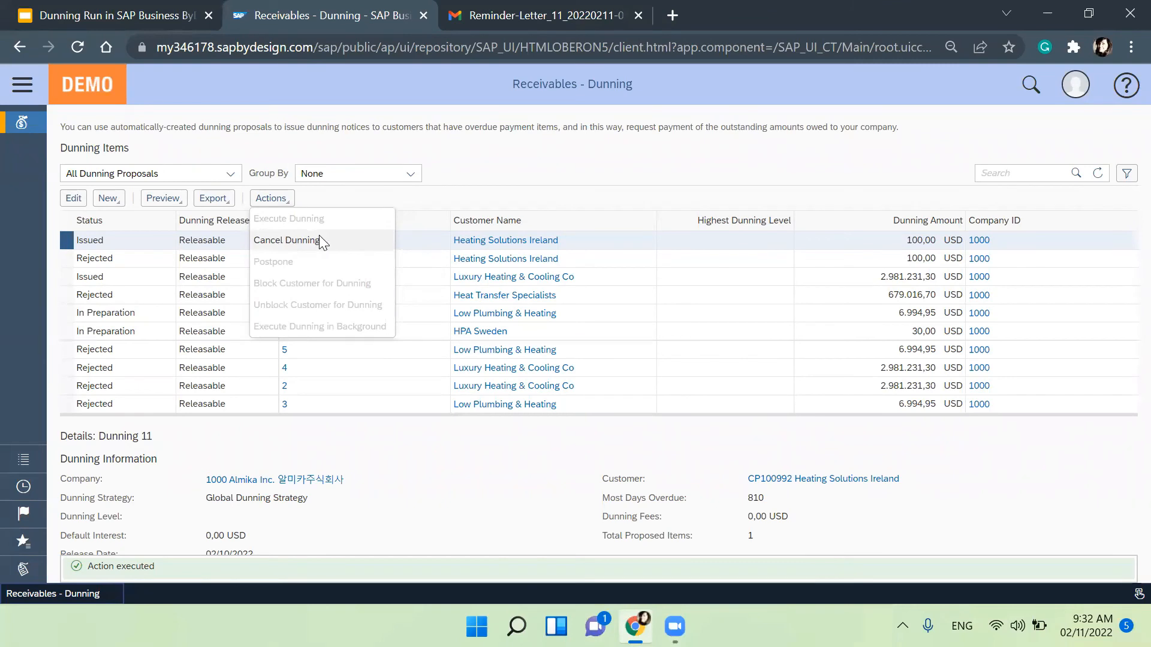
click(550, 177)
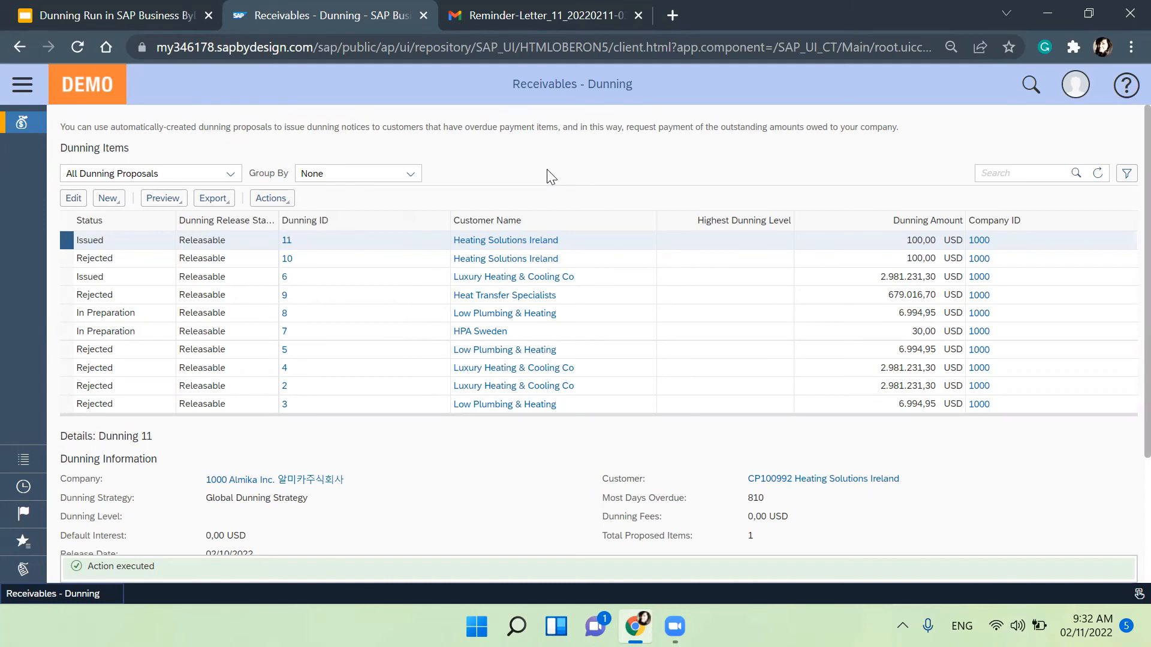
Find the Business Analytics work center by searching for "business ana" and open its Design Reports view.
click(22, 84)
double_click(58, 538)
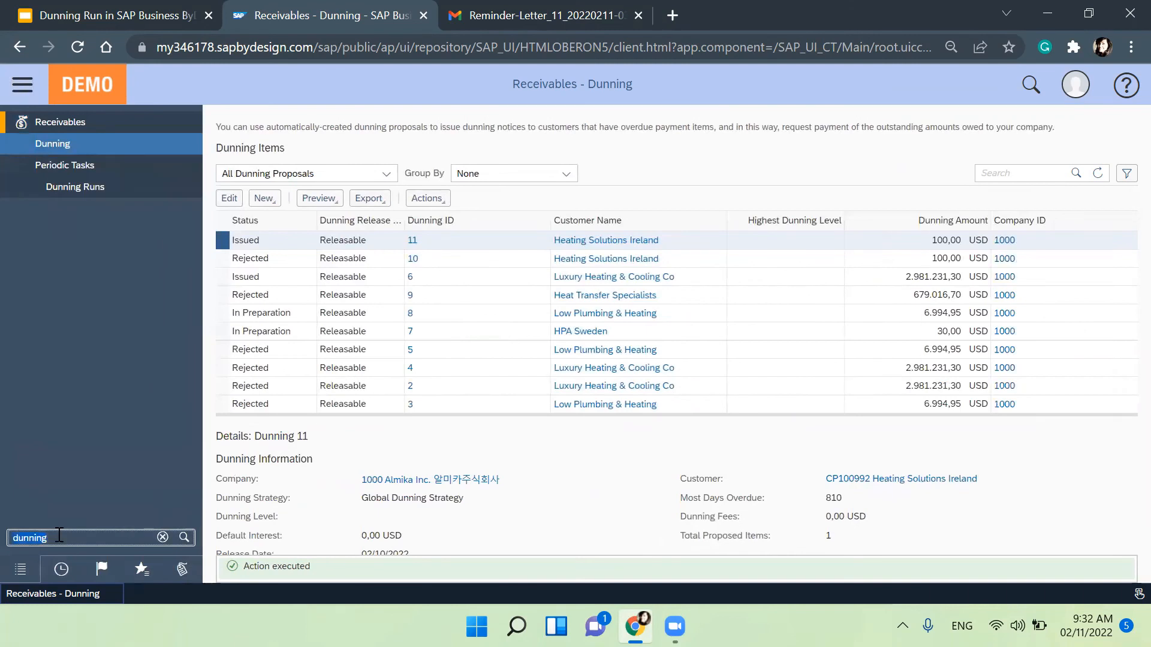
text(business ana)
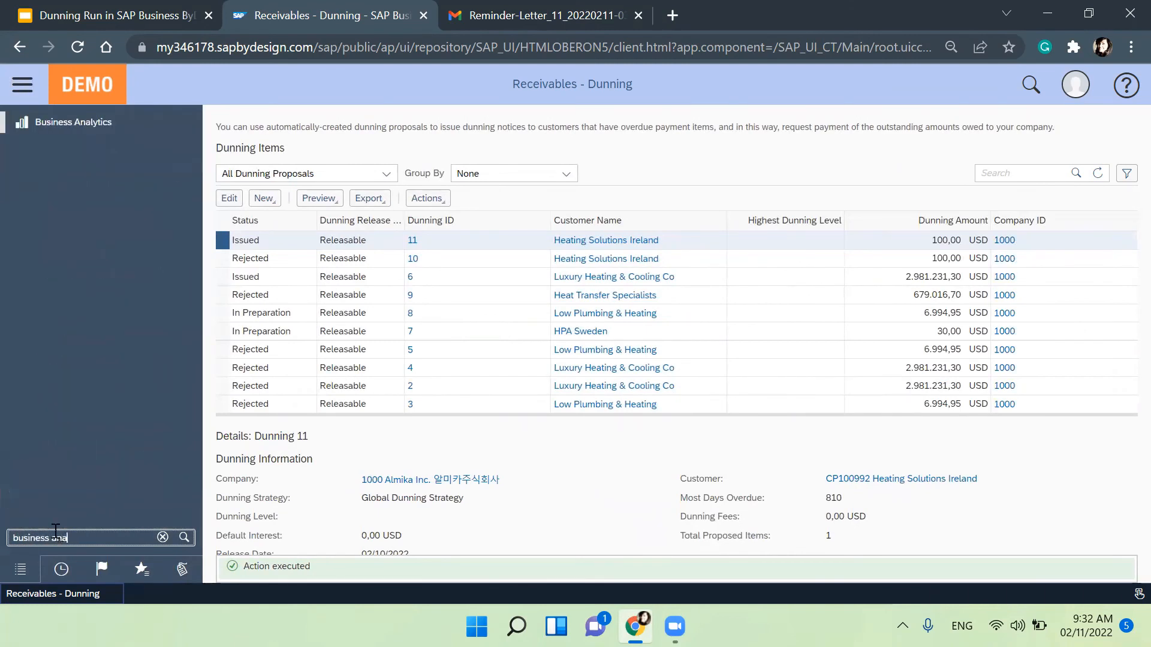
mouse_move(116, 125)
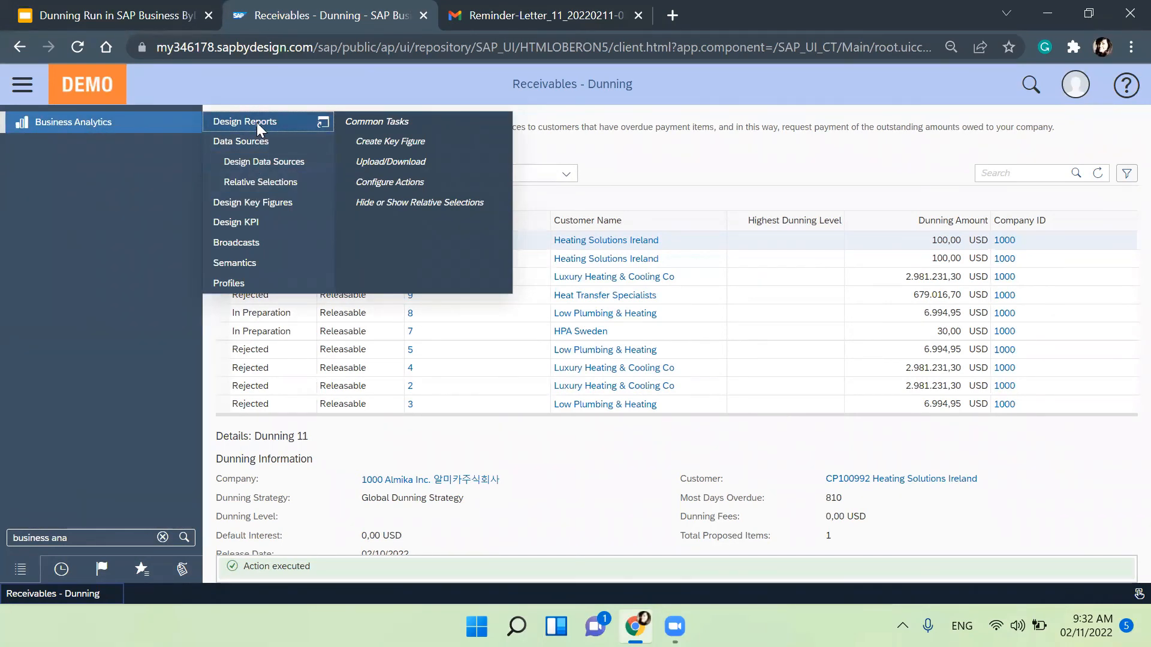
click(256, 123)
click(28, 91)
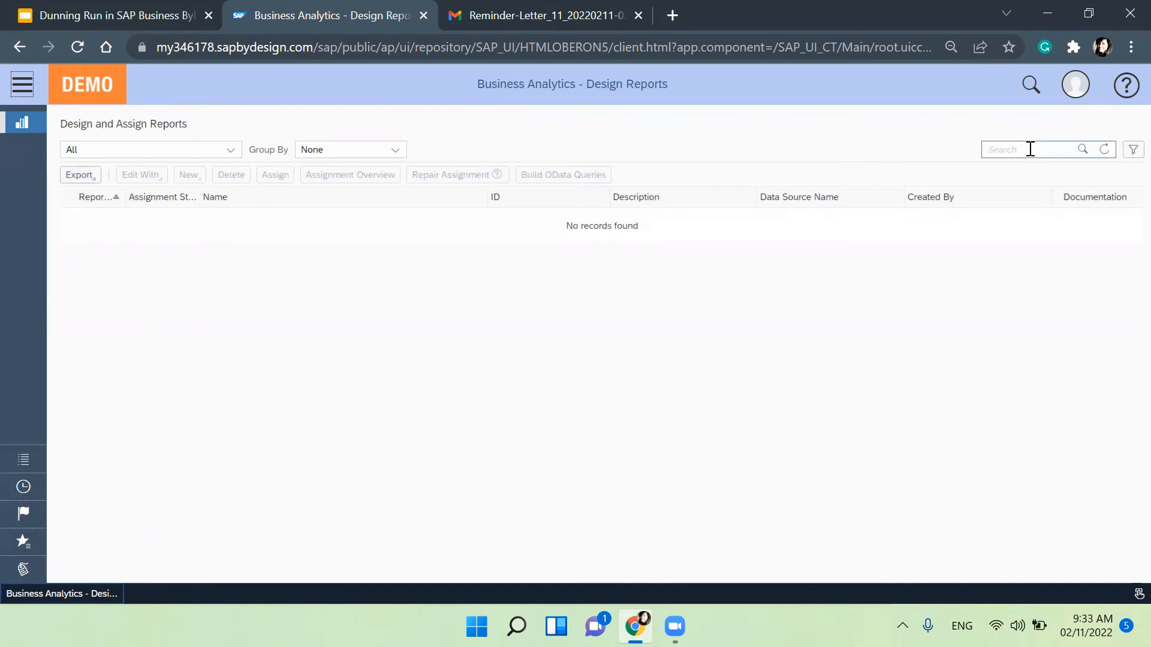
Search the reports list for "*dunning*".
click(1029, 148)
text(*dunnig*)
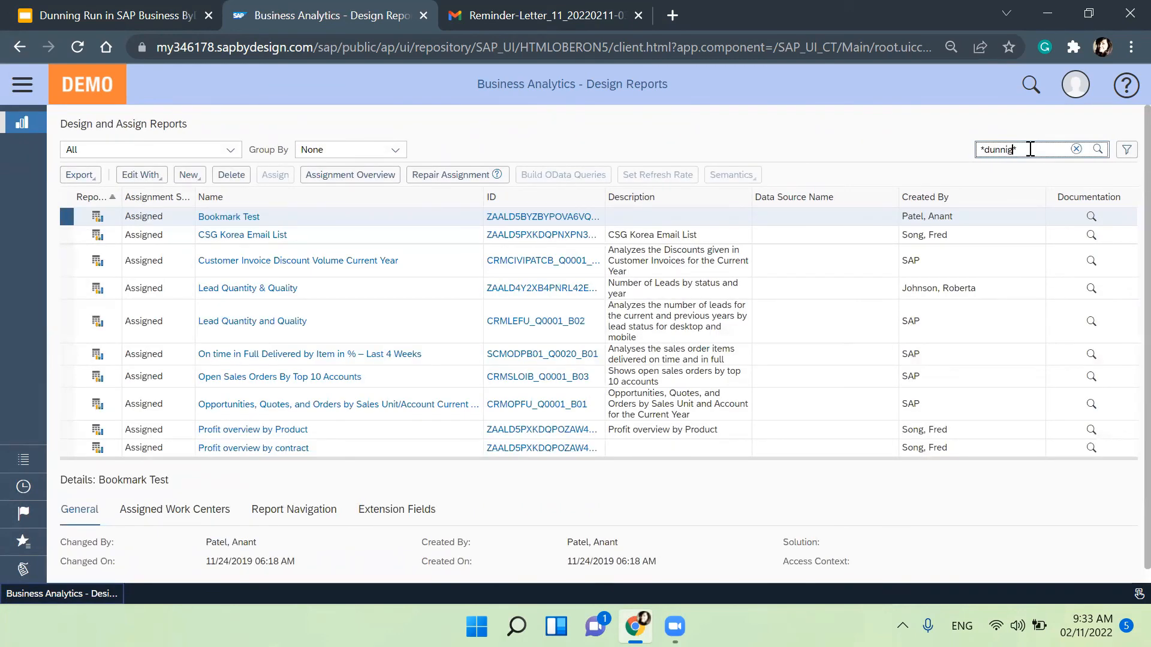
key(Return)
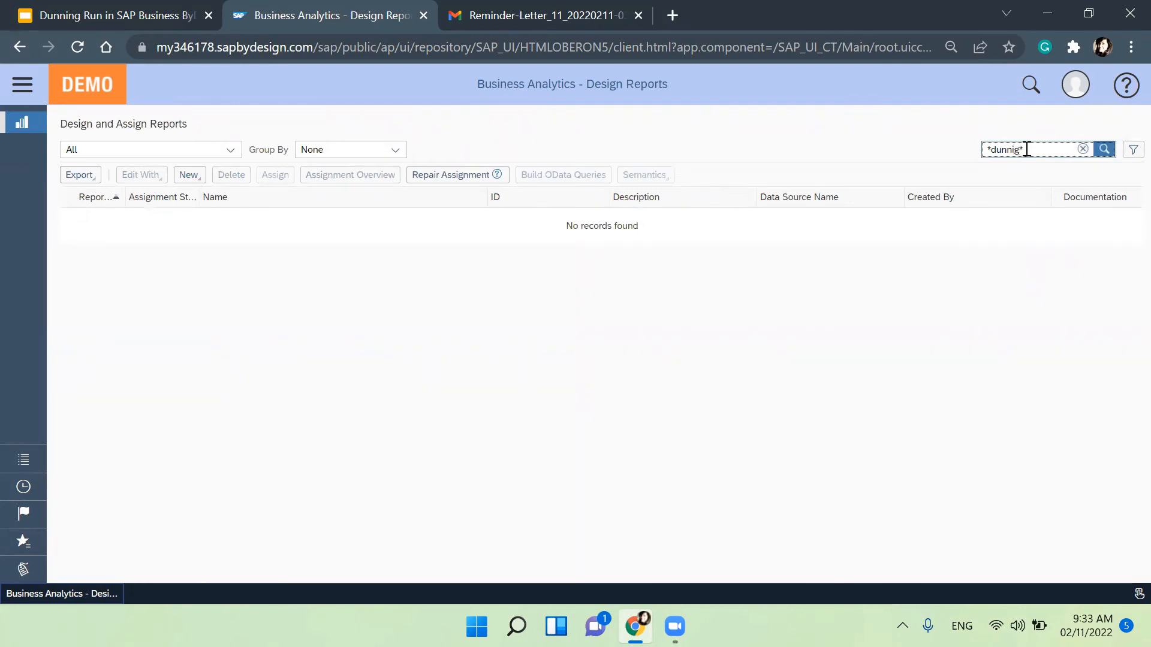
text(n)
key(Return)
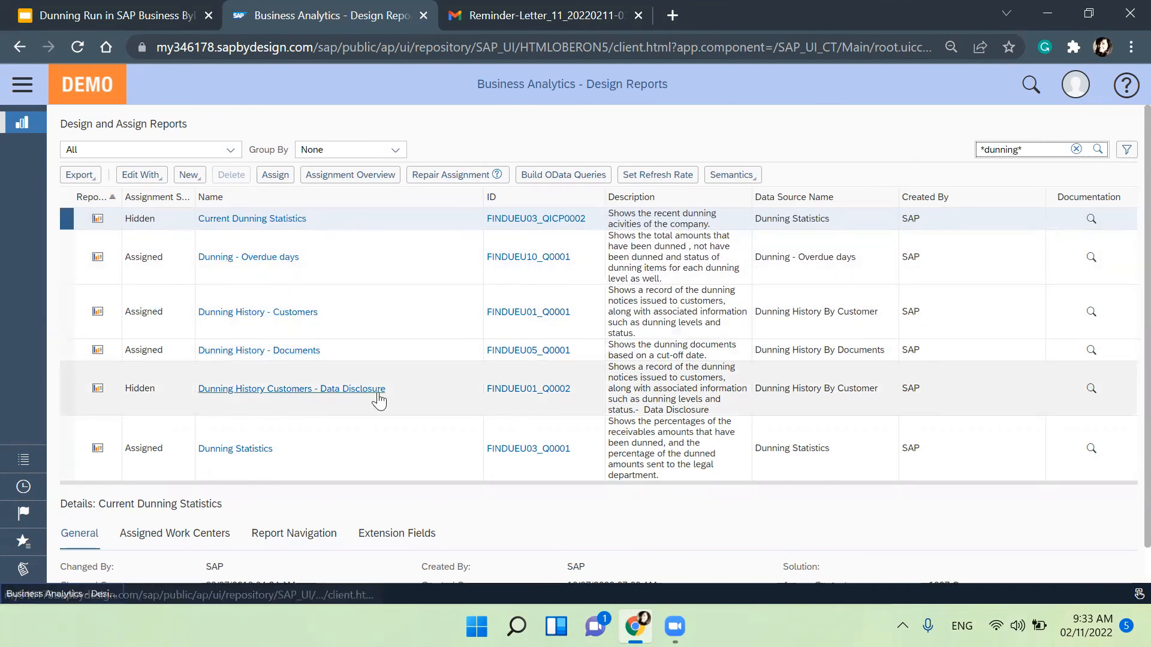
Look through the dunning reports, open Dunning History - Customers and run it with the default selection.
scroll(341, 397, down, 1)
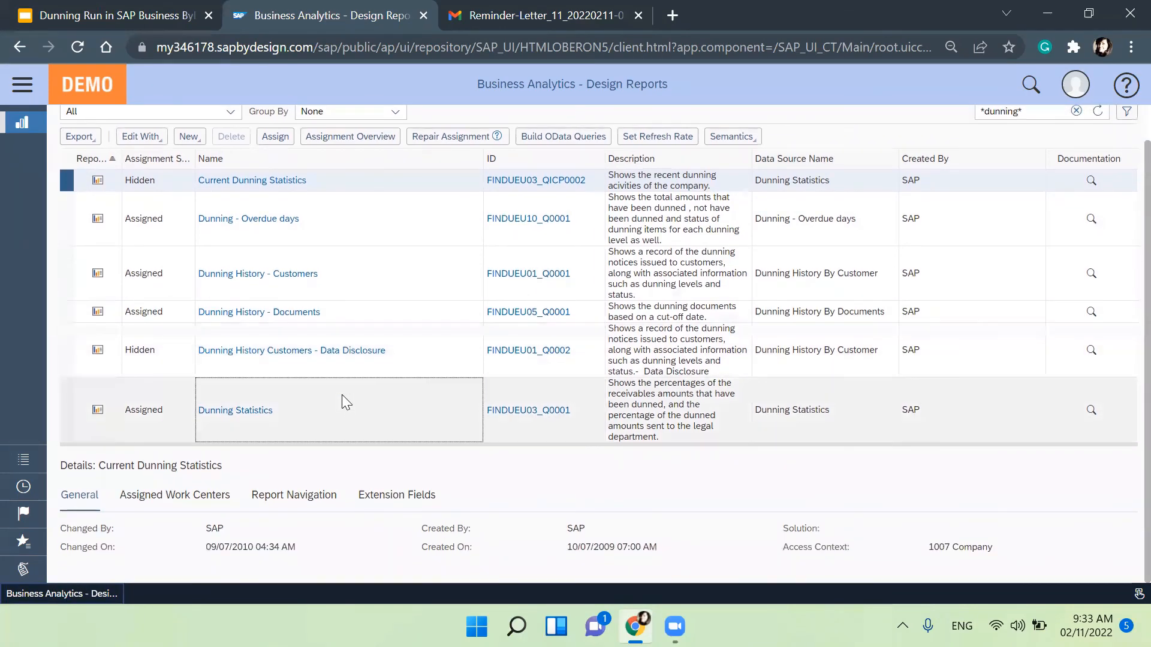
click(342, 394)
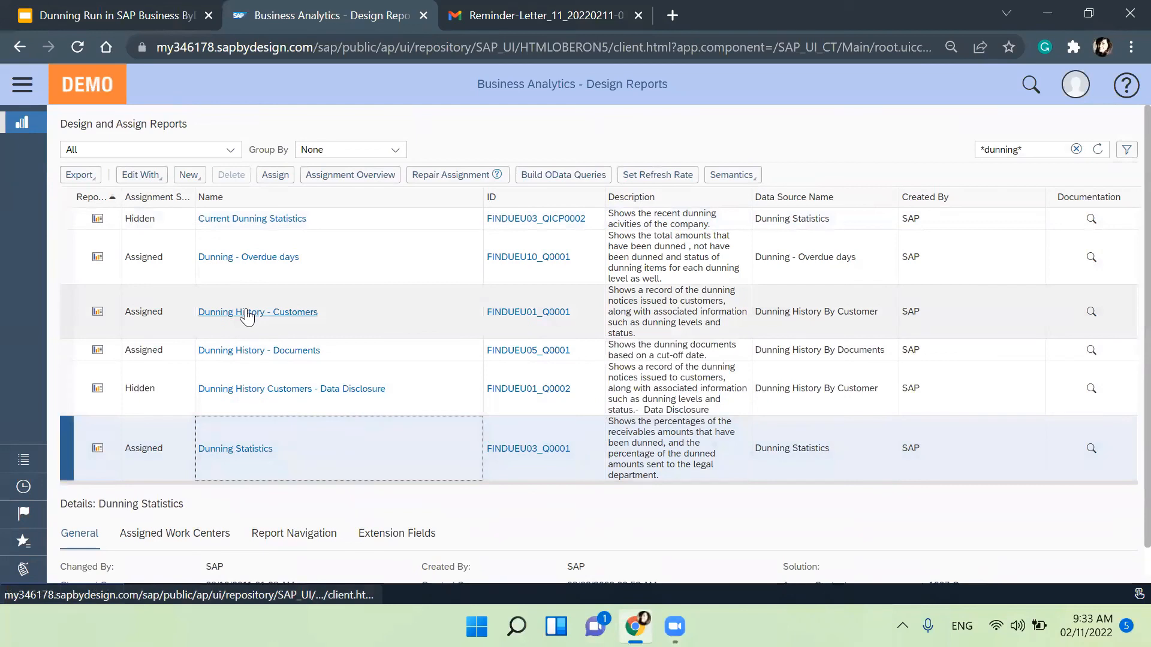
click(247, 313)
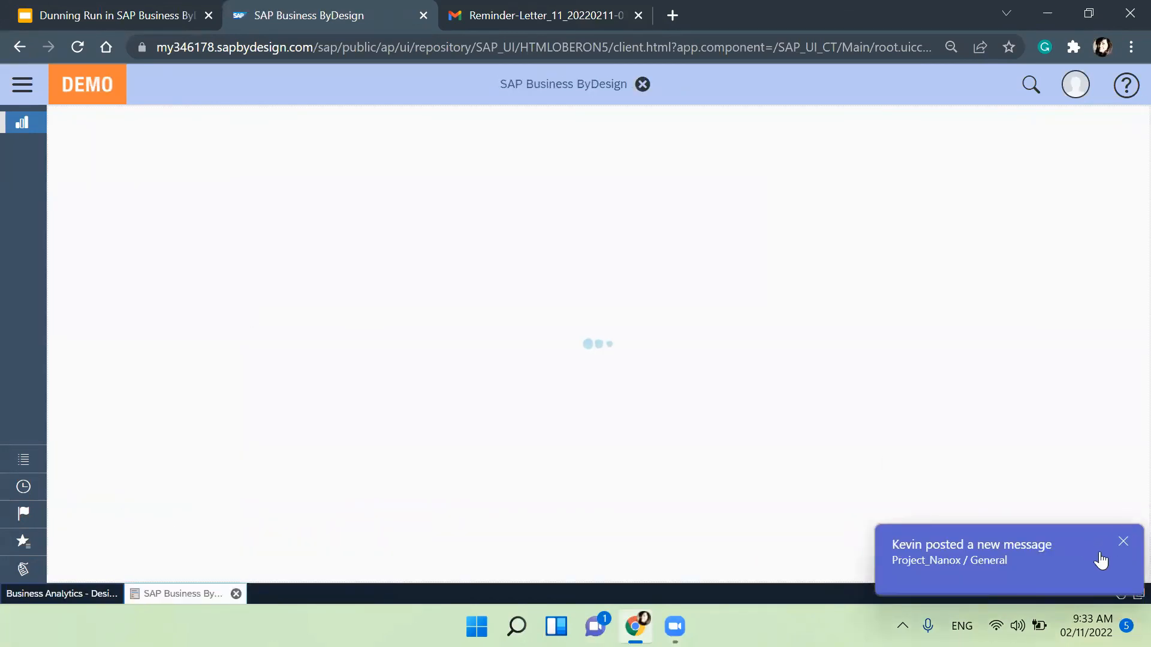
click(1123, 541)
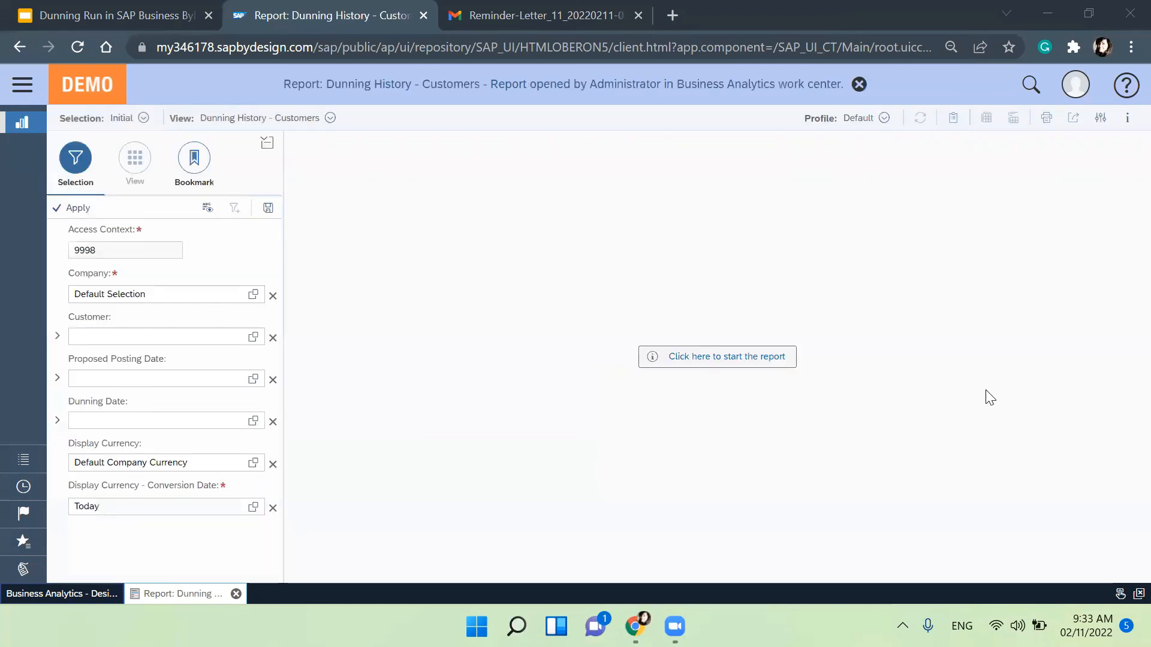
click(742, 359)
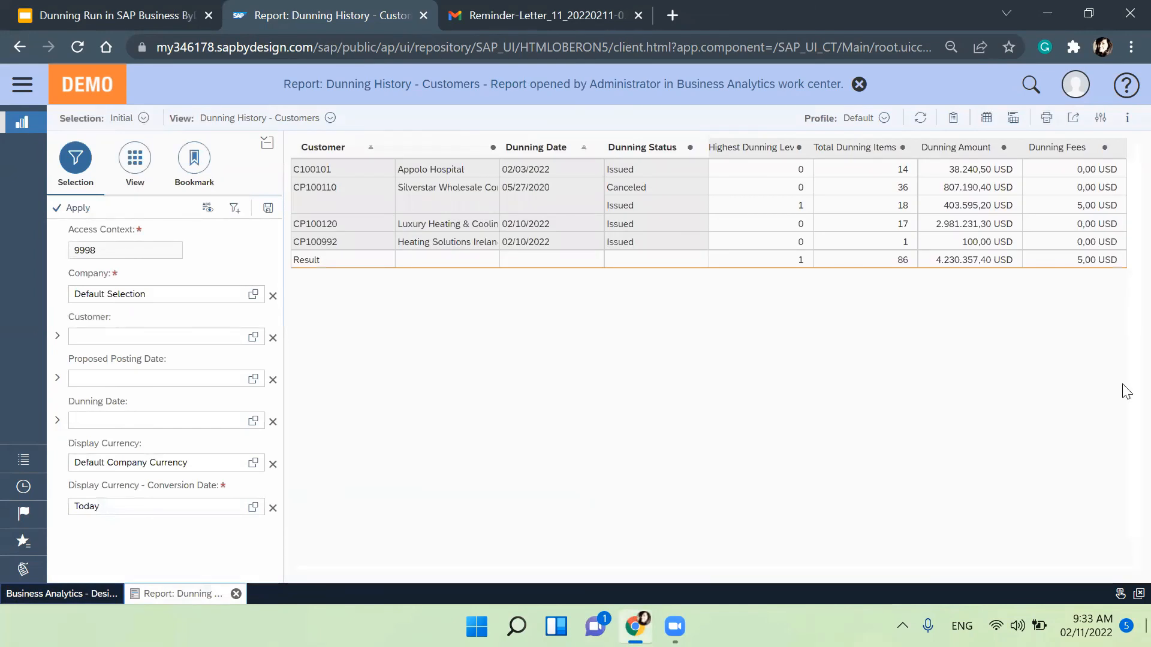
Examine the customer dunning history at full width, close the report and return to the Key Takeaways slide in Google Slides.
click(267, 142)
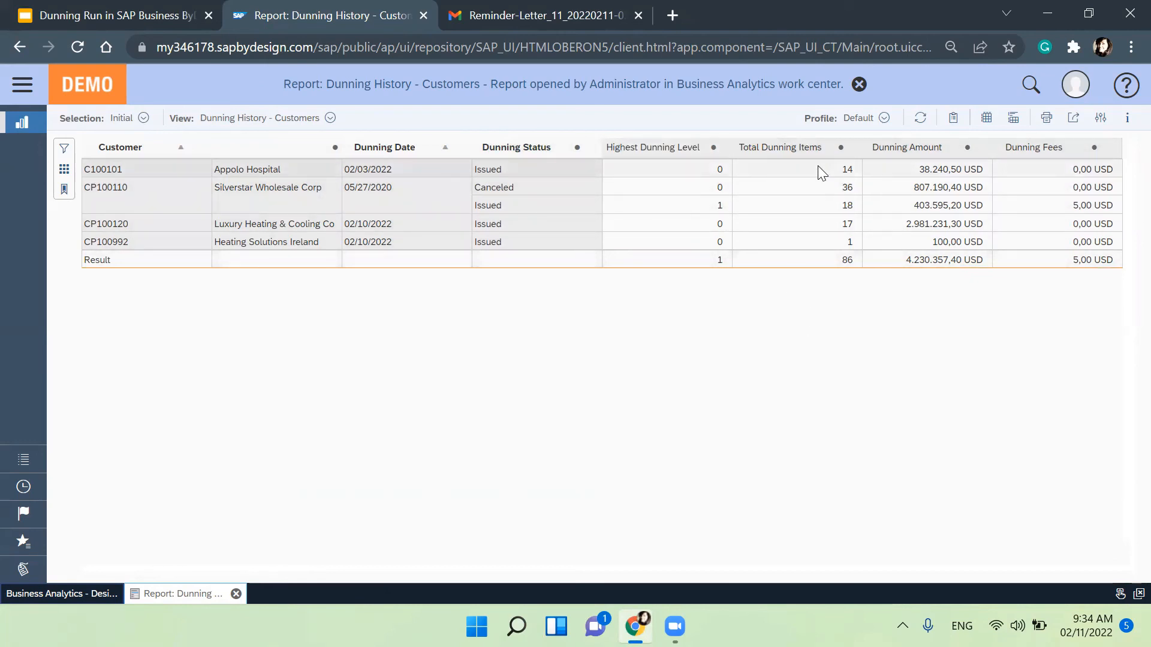
mouse_move(821, 245)
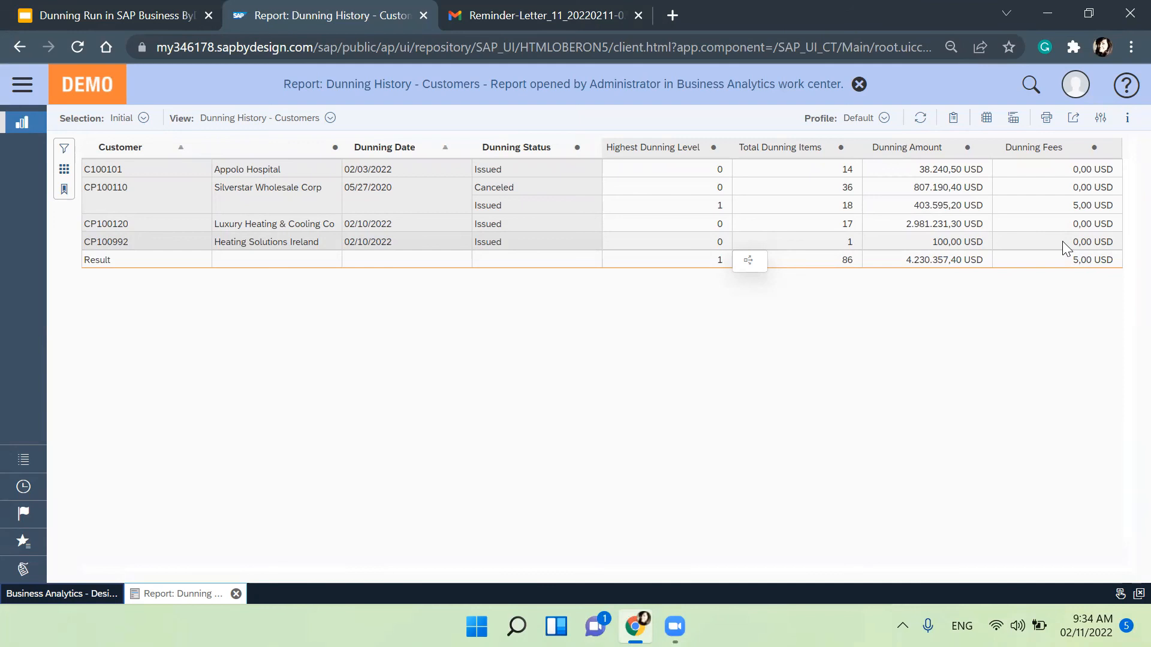
click(859, 85)
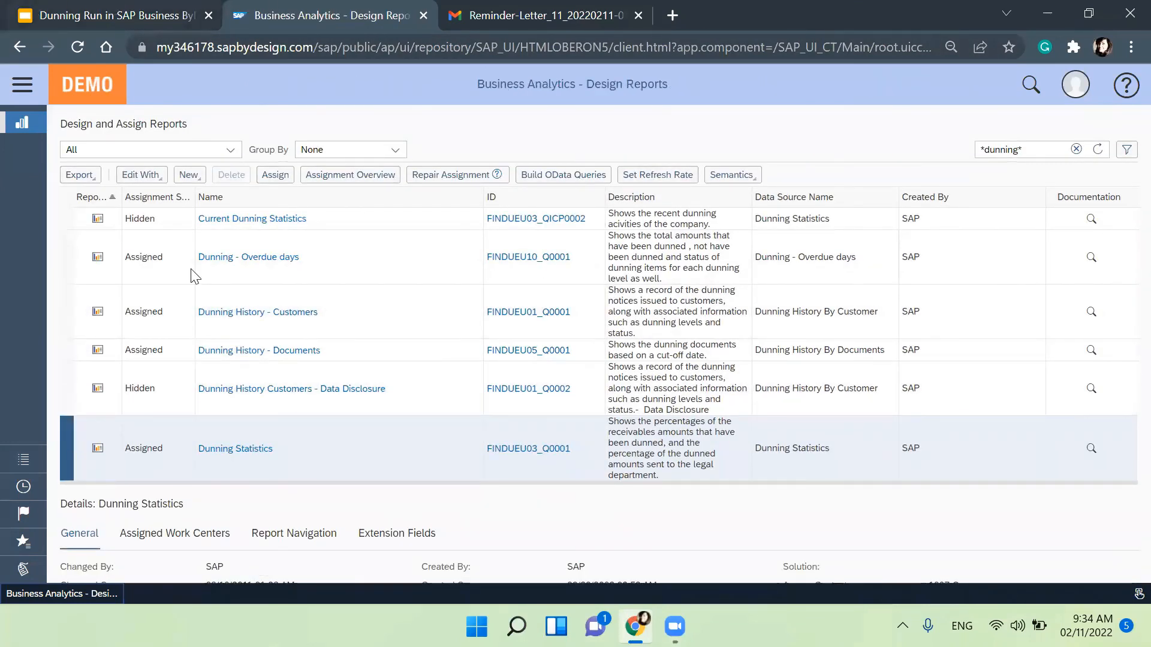
click(112, 10)
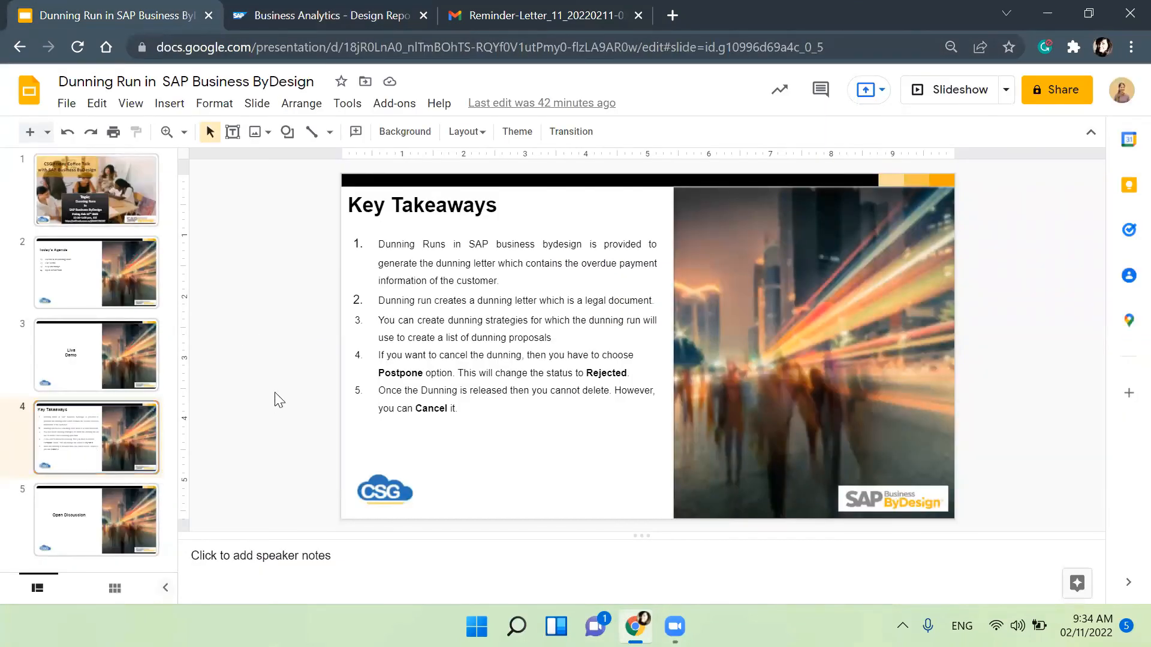